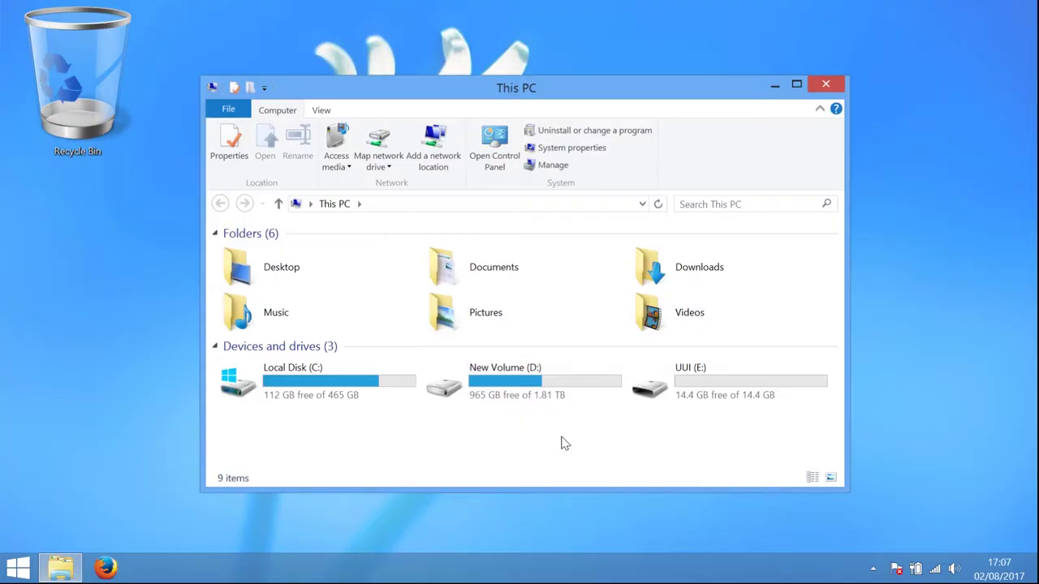
# Turn on BitLocker for drive E: with password unlock, entering and confirming the password.
pyautogui.rightClick(684, 386)
pyautogui.click(738, 45)
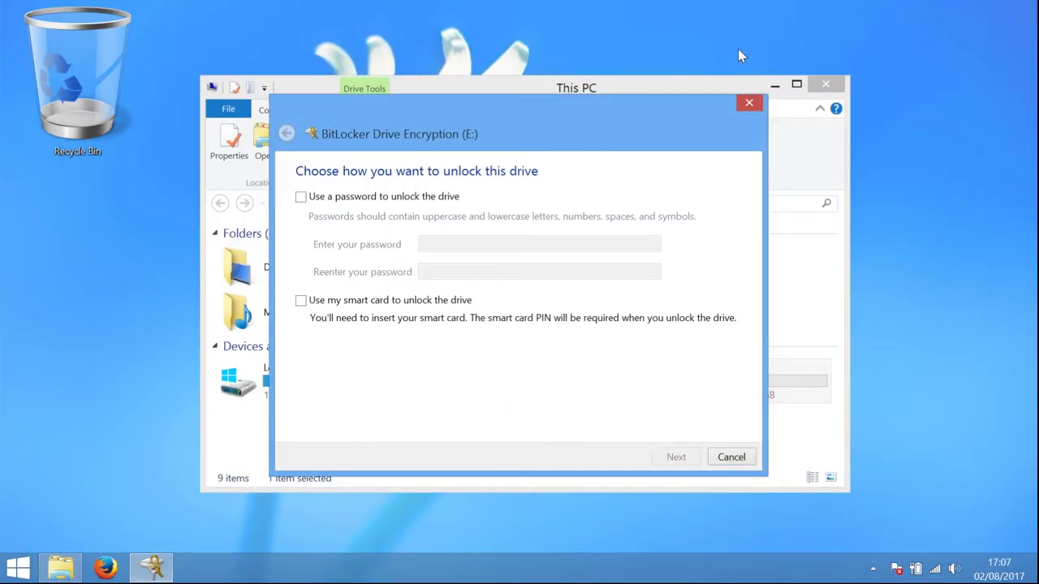
pyautogui.click(301, 196)
pyautogui.write('password1234567890ab')
pyautogui.press('Tab')
pyautogui.write('password1234567890ab')
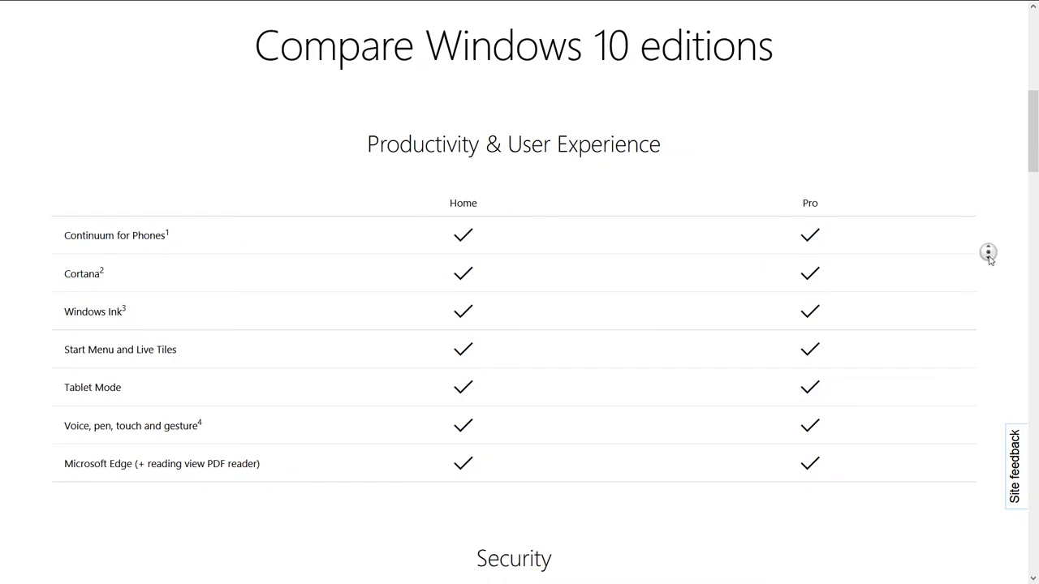
# Scroll the Compare Windows 10 editions page down to the Security table.
pyautogui.scroll(-4, 988, 253)
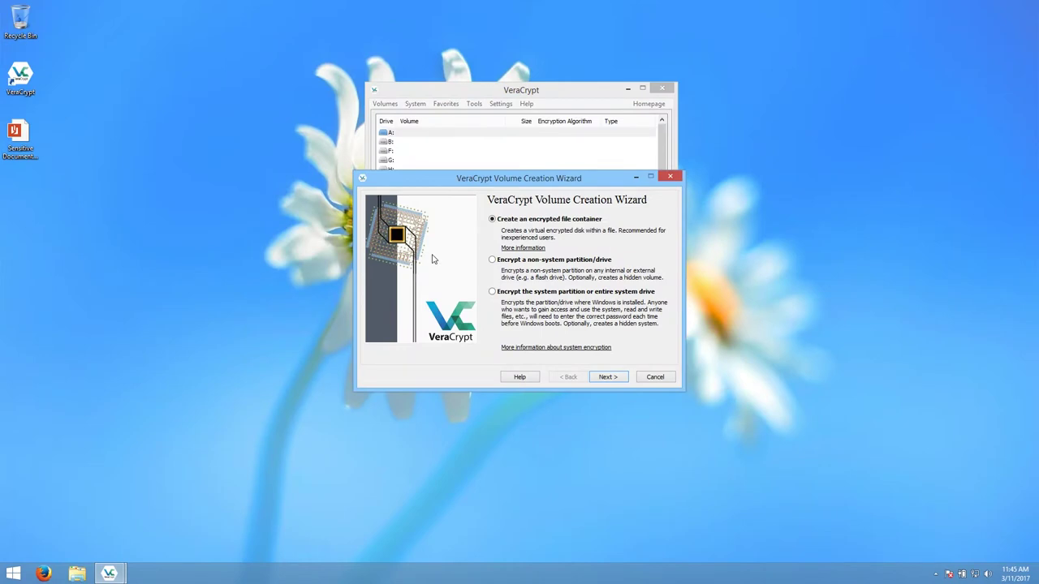
# Create a standard file container located at Desktop\Encrypted Volume.hc.
pyautogui.click(613, 378)
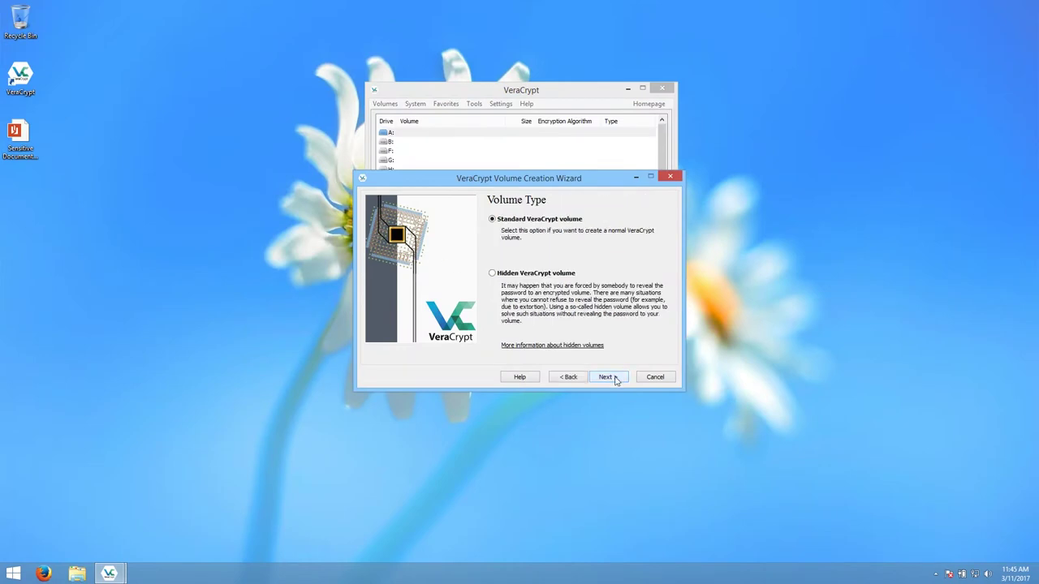
pyautogui.click(614, 380)
pyautogui.click(632, 225)
pyautogui.click(409, 265)
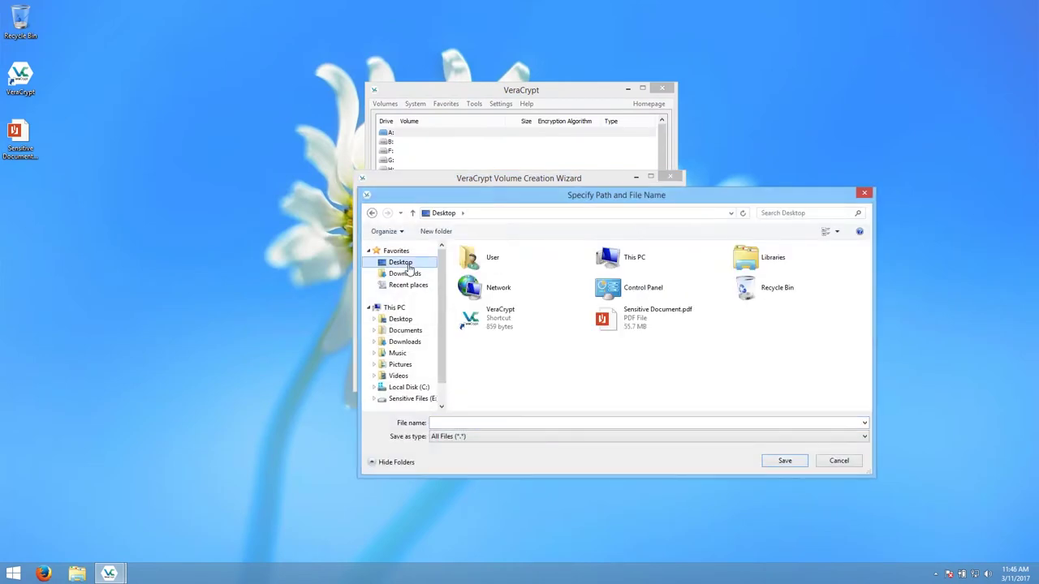
pyautogui.click(460, 421)
pyautogui.write('Encrypted Volume.hc')
pyautogui.click(785, 460)
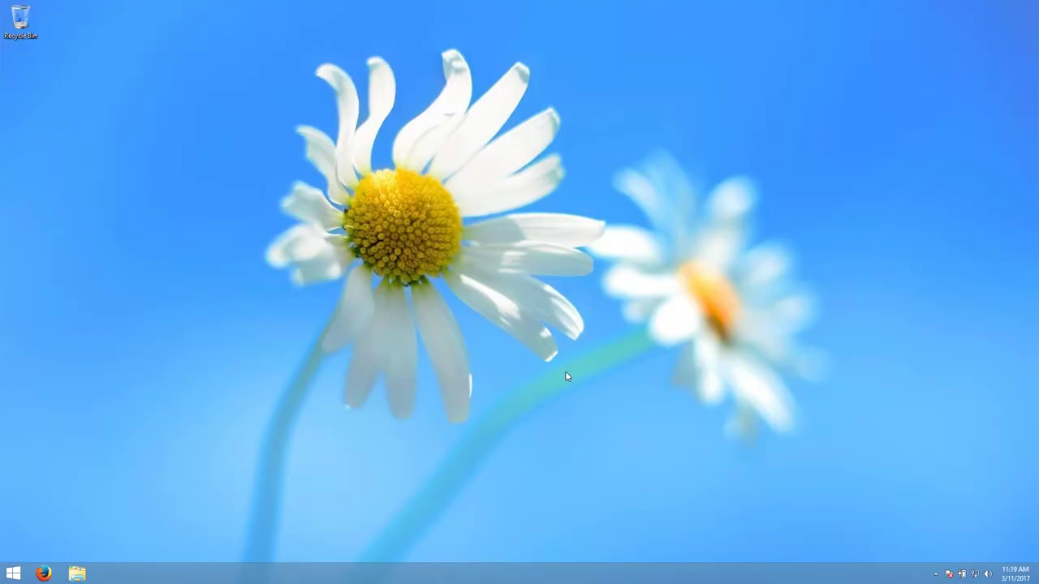
# Load veracrypt.codeplex.com in Firefox.
pyautogui.click(43, 574)
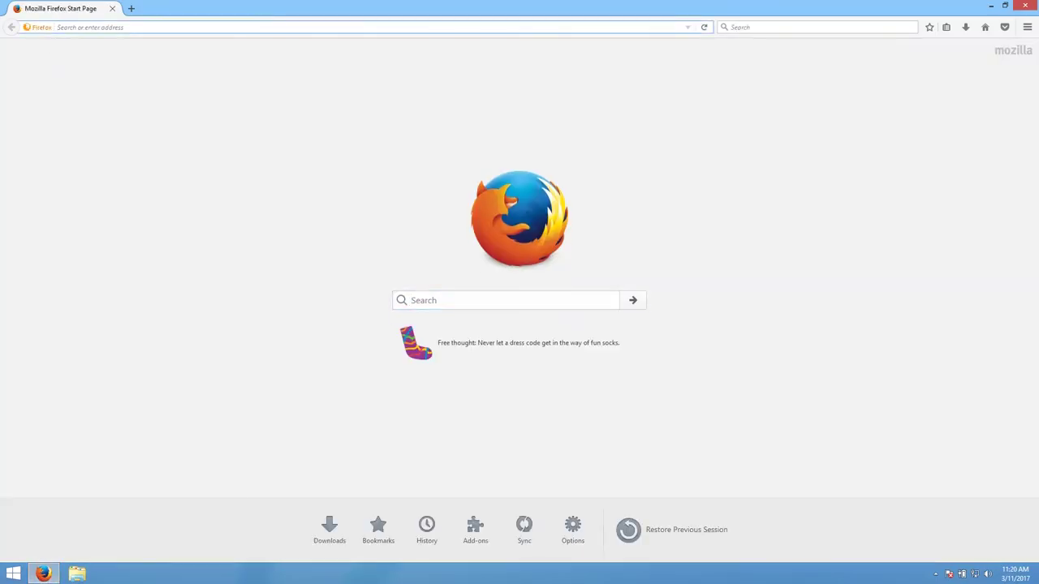
pyautogui.write('ver')
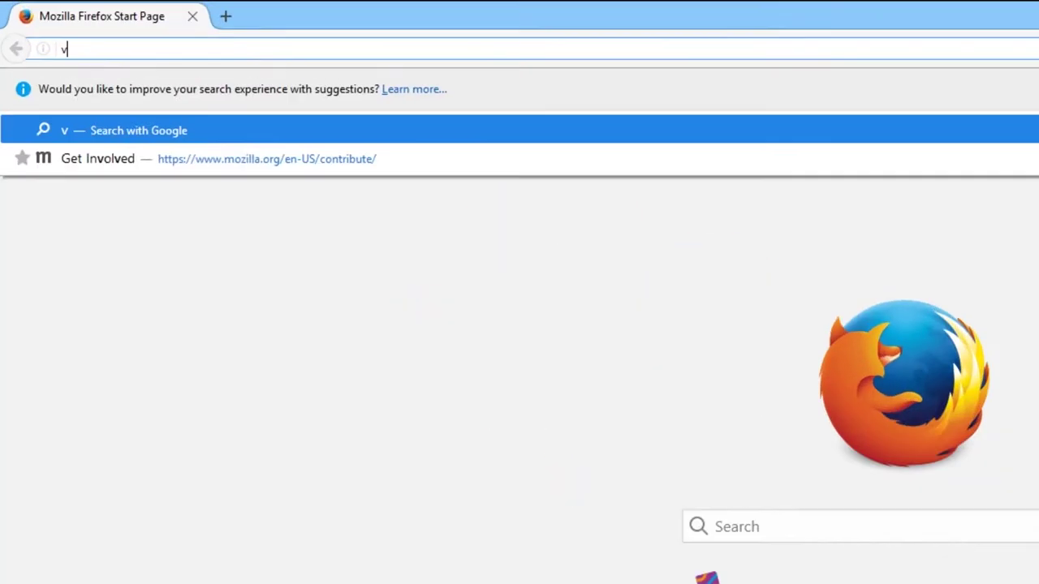
pyautogui.write('acryp')
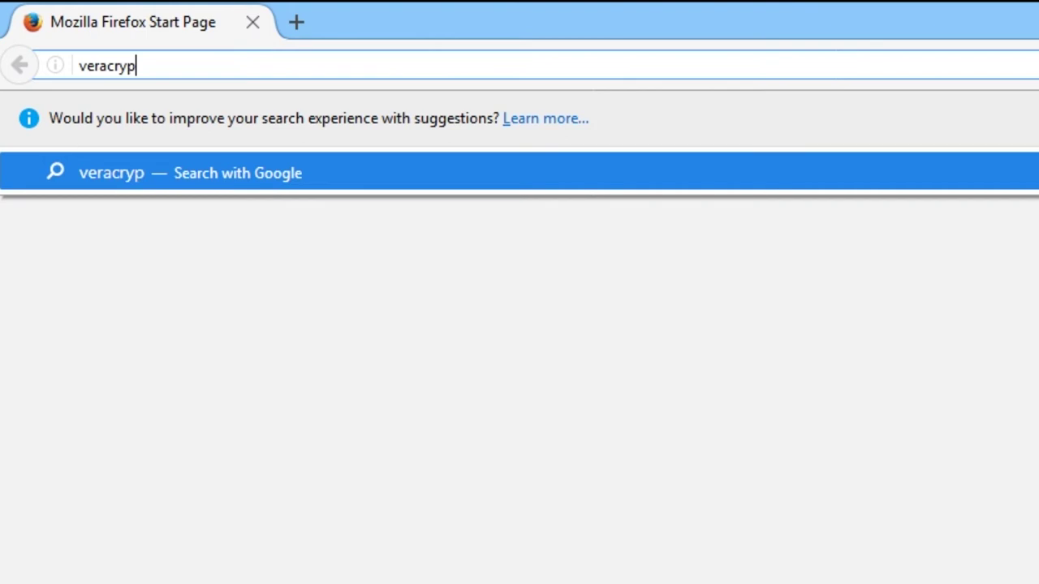
pyautogui.write('t.codeple')
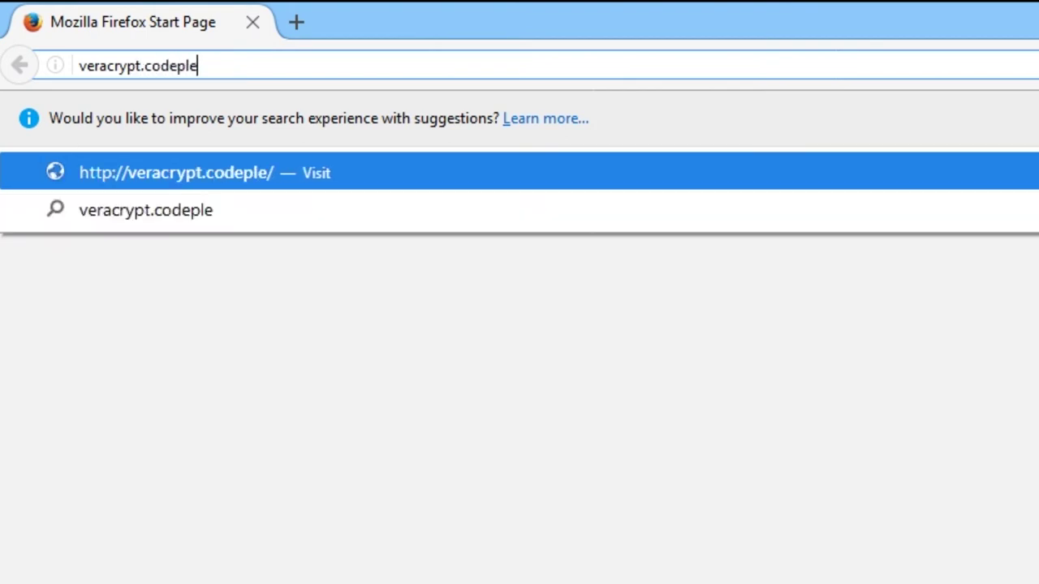
pyautogui.write('x.com')
pyautogui.press('Return')
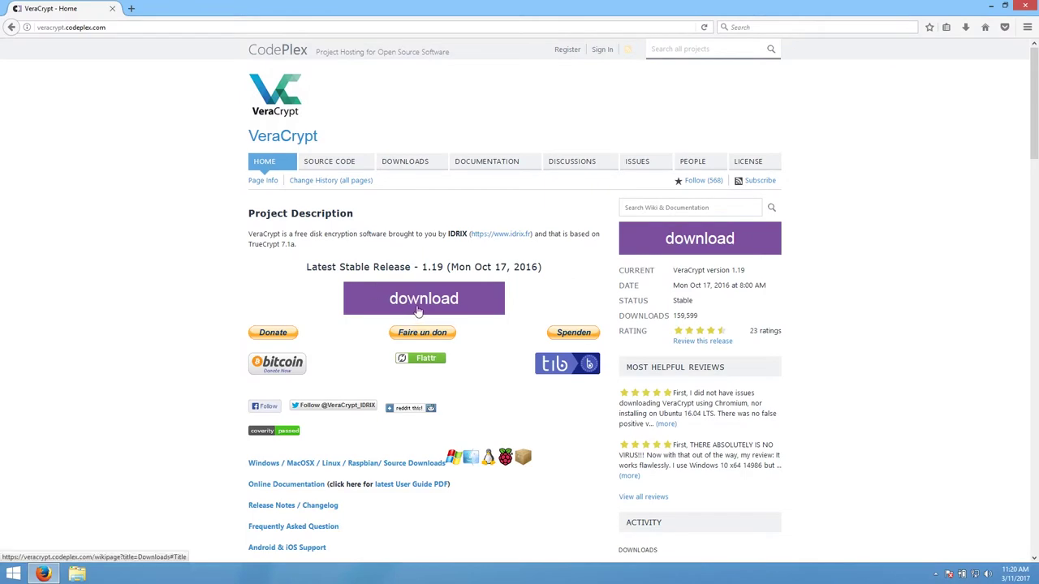
# Download and save VeraCrypt Setup 1.19.exe from the downloads page, checking its progress.
pyautogui.click(418, 311)
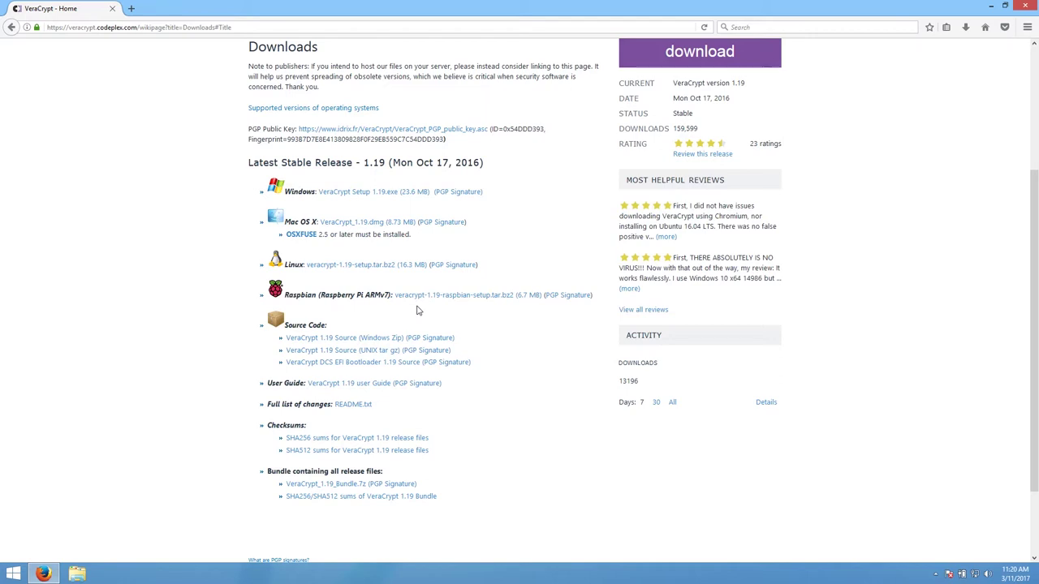
pyautogui.click(382, 195)
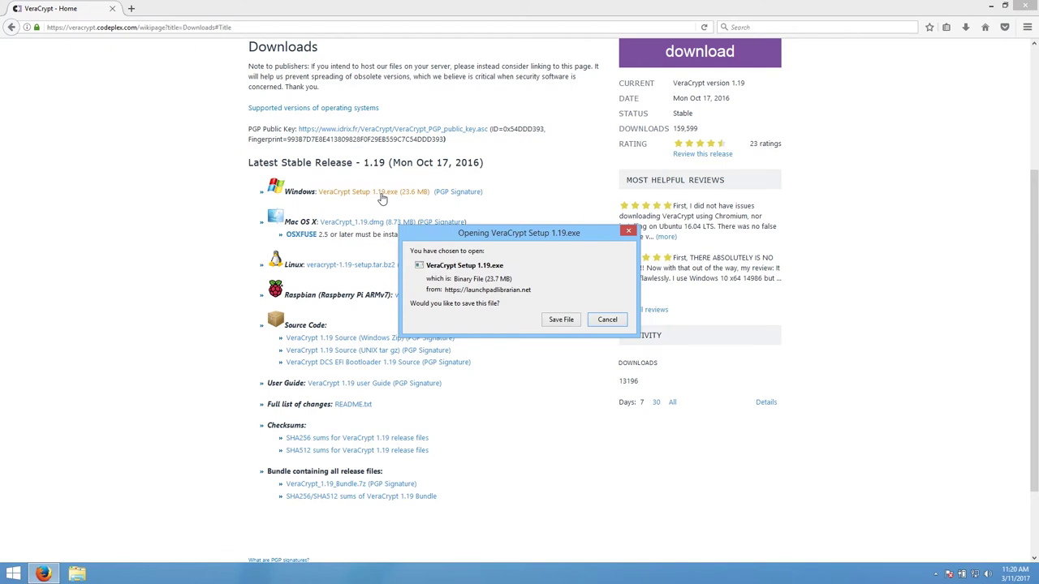
pyautogui.click(560, 320)
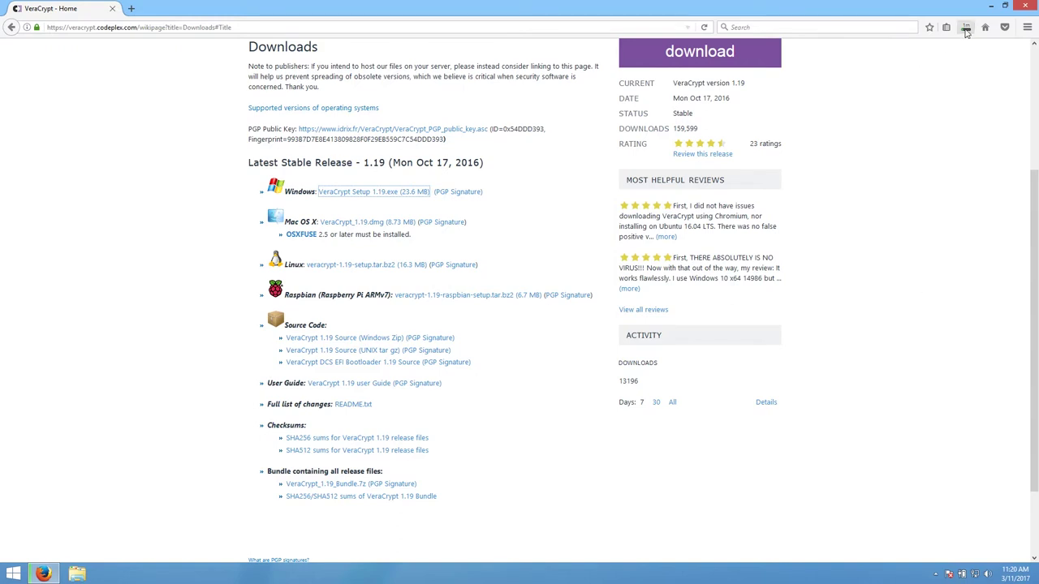
pyautogui.click(966, 29)
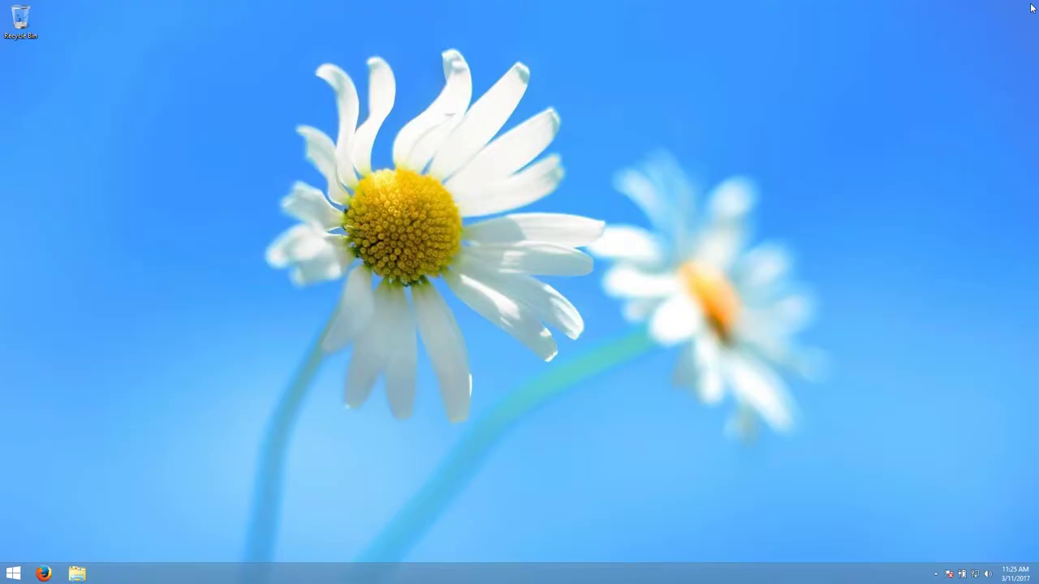
# Run VeraCrypt Setup 1.19.exe from the Downloads folder, allowing it to make changes.
pyautogui.rightClick(77, 573)
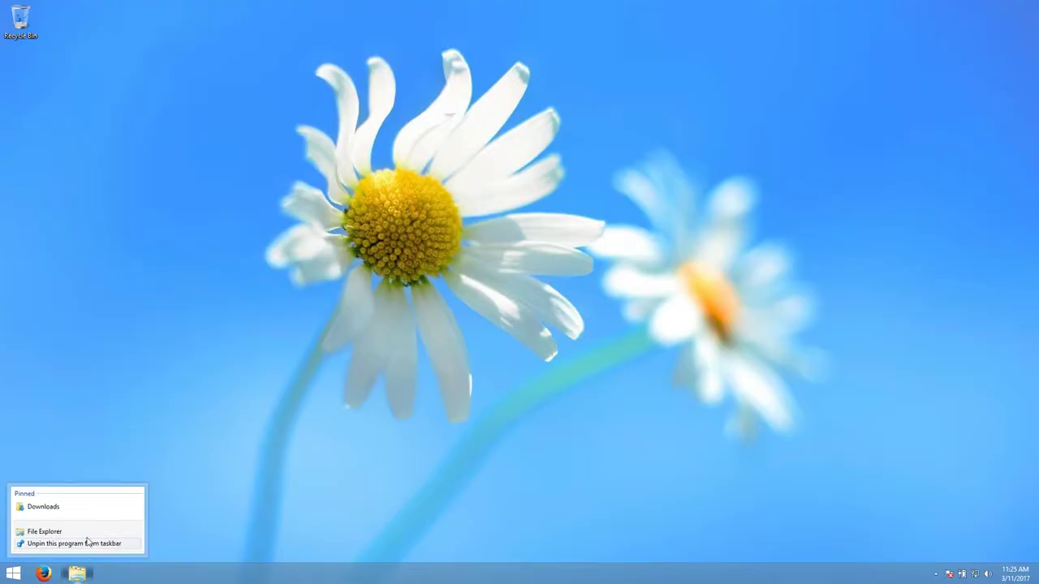
pyautogui.click(43, 506)
pyautogui.doubleClick(356, 248)
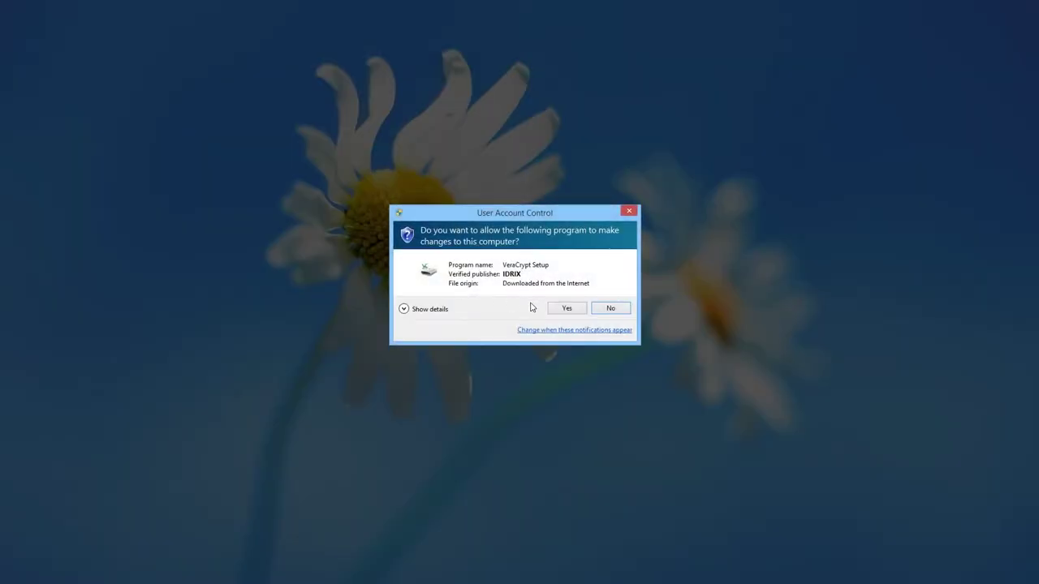
pyautogui.click(557, 308)
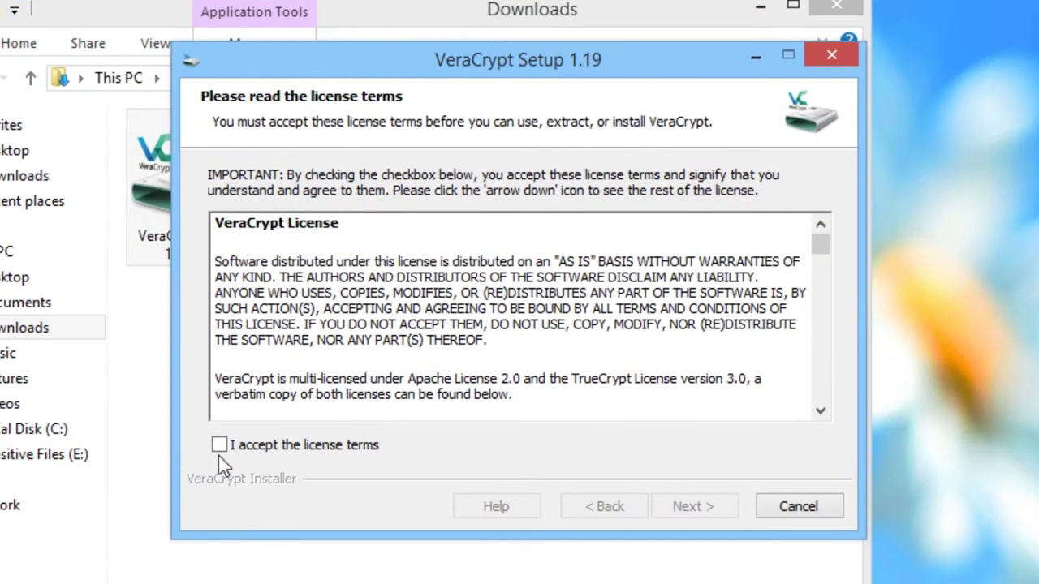
# Accept the license and install VeraCrypt with the default options.
pyautogui.click(219, 445)
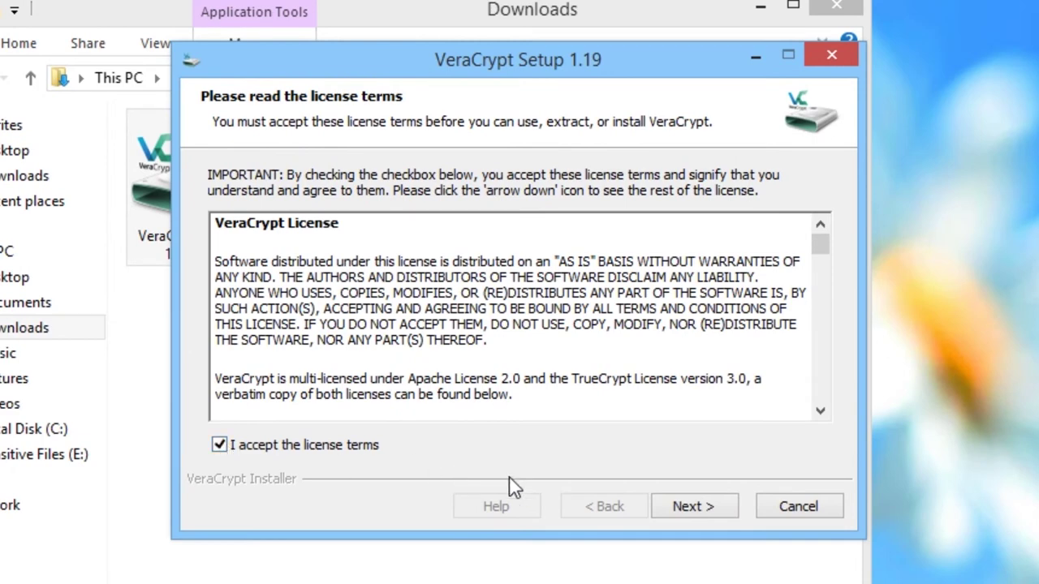
pyautogui.click(708, 515)
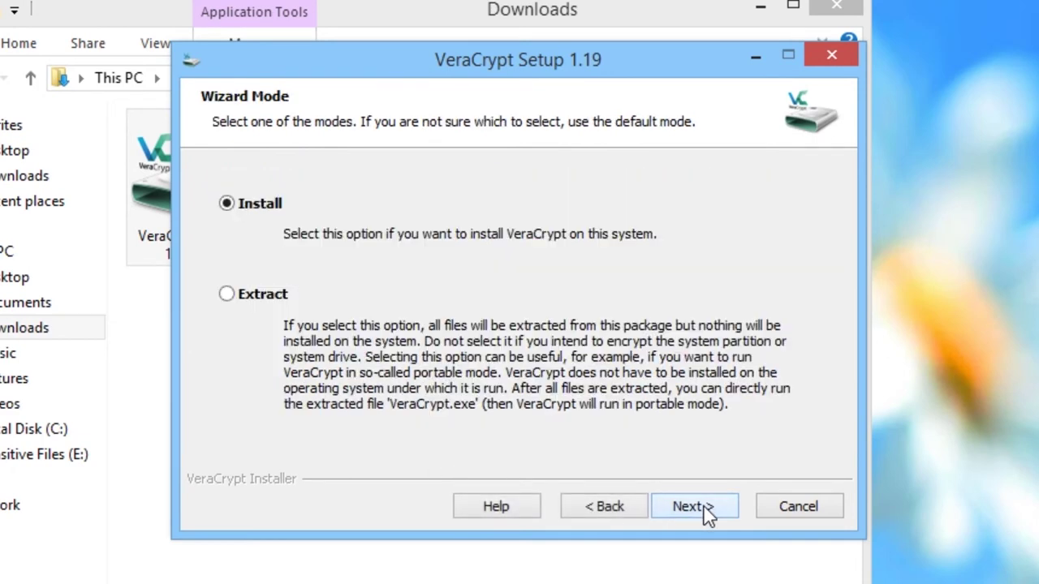
pyautogui.click(708, 516)
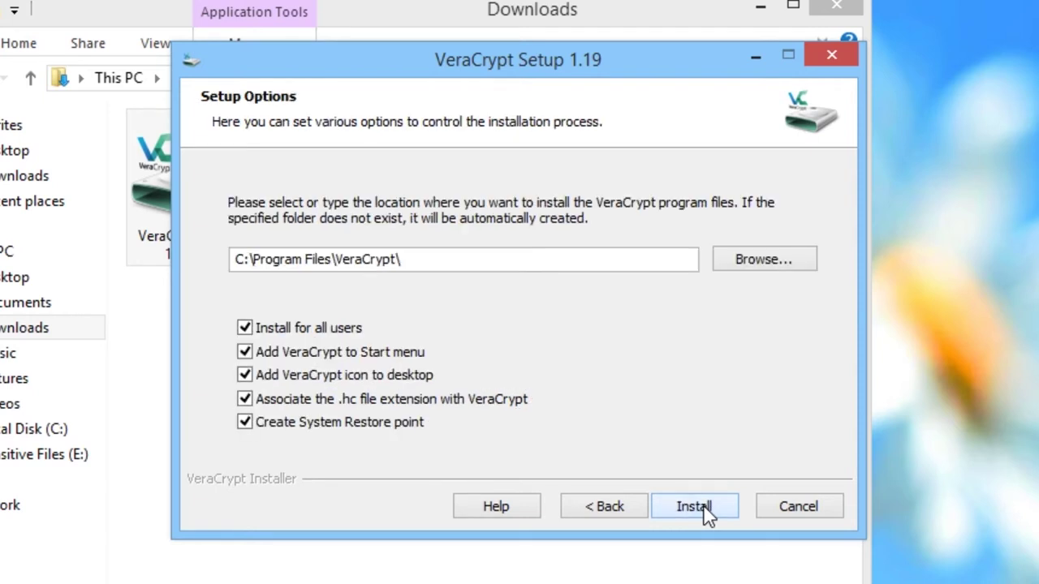
pyautogui.click(694, 508)
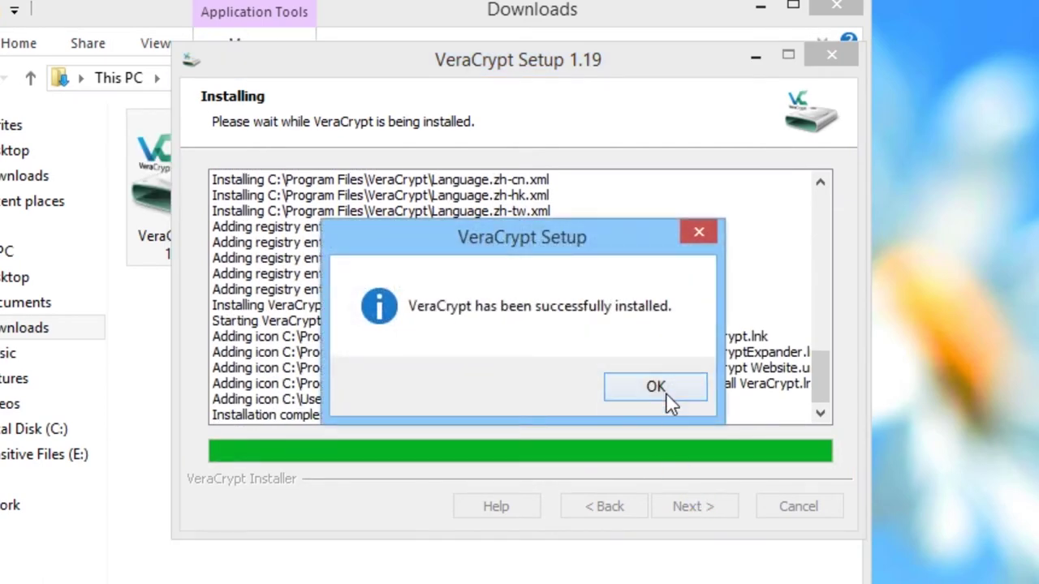
# Finish the installer, decline the tutorial and close the Downloads folder.
pyautogui.click(668, 394)
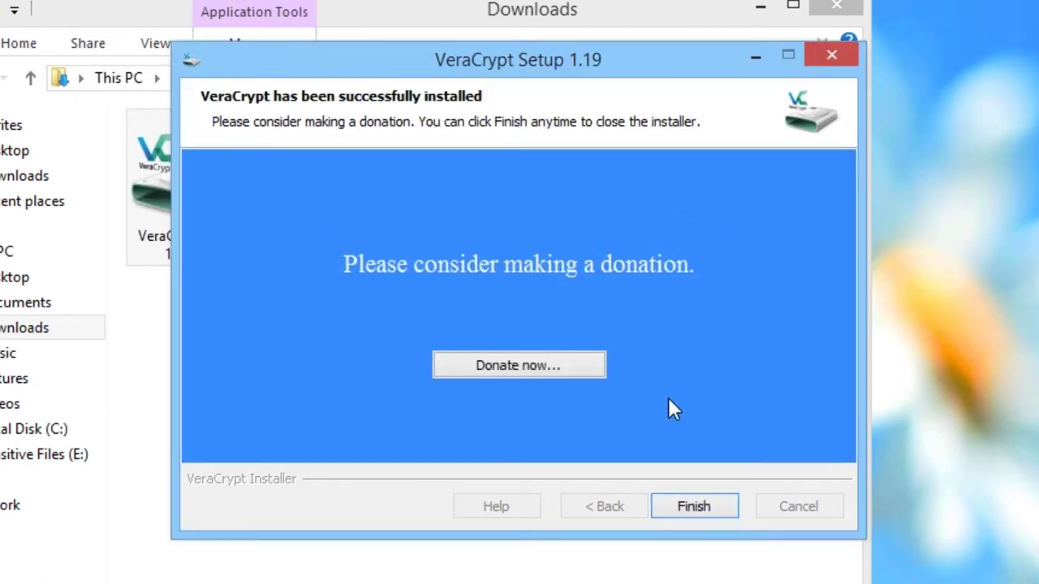
pyautogui.click(695, 509)
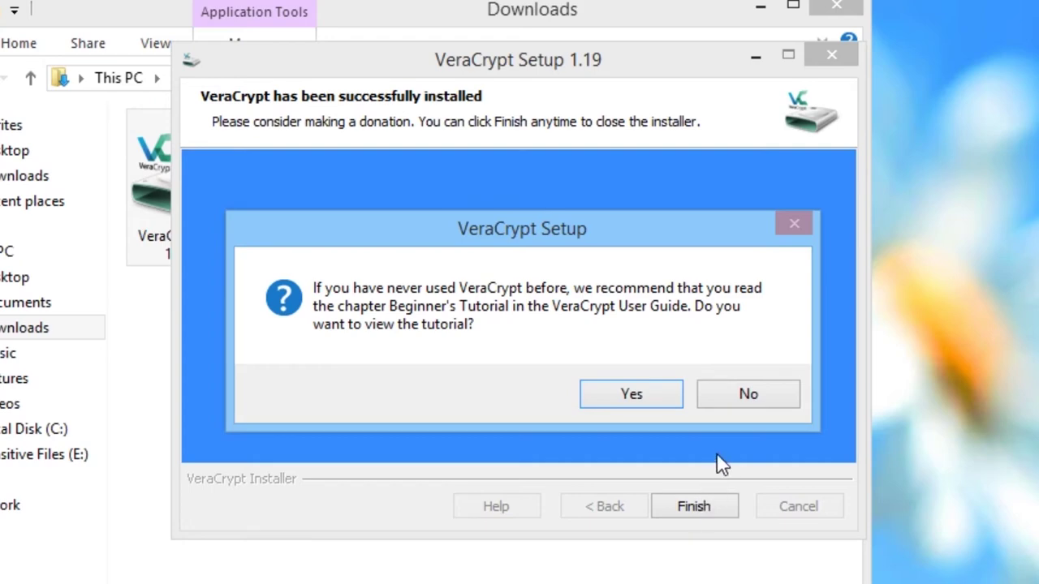
pyautogui.click(737, 404)
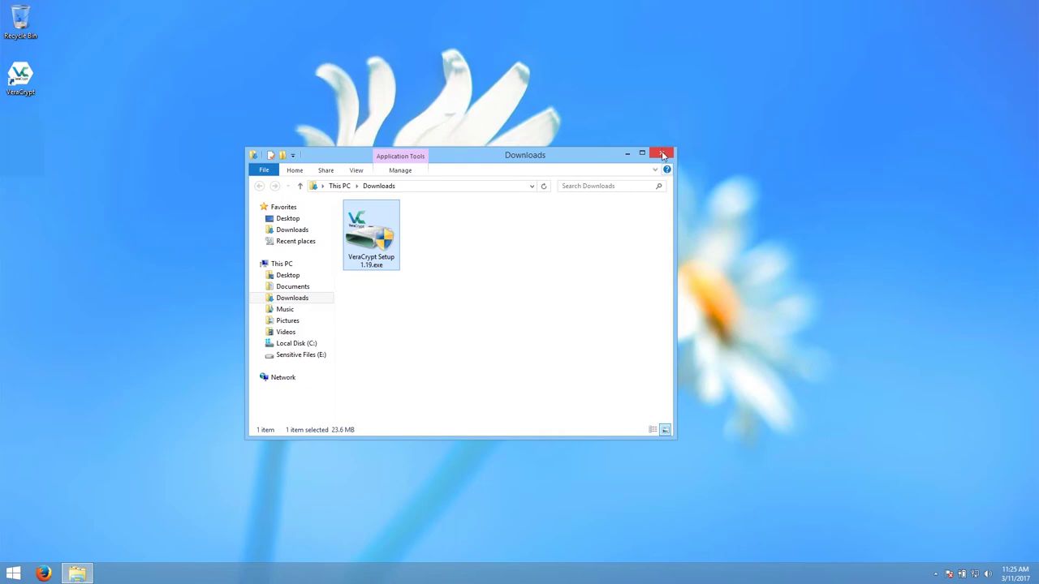
pyautogui.click(662, 154)
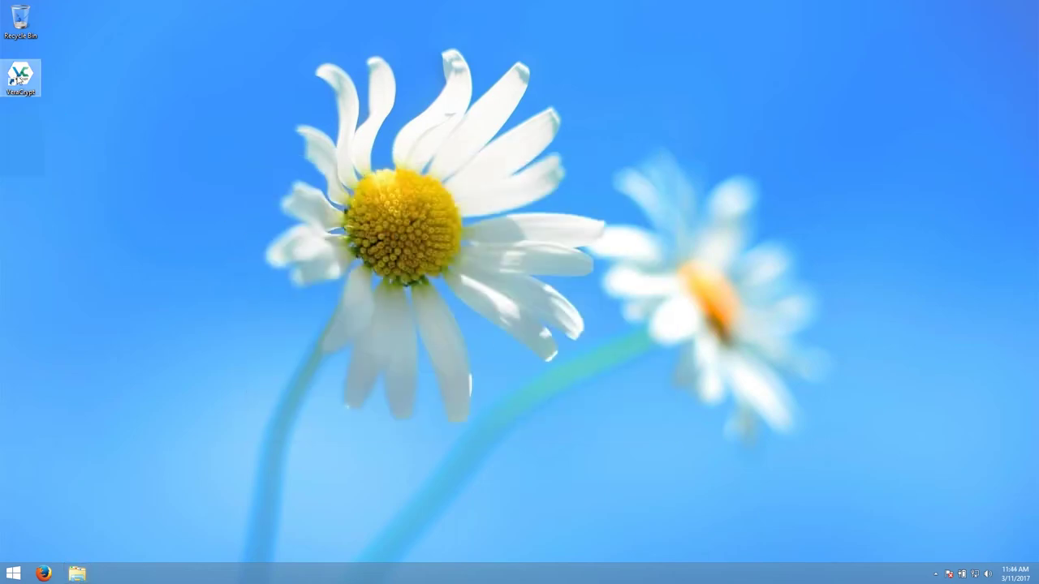
# Launch VeraCrypt and browse through its menu bar menus.
pyautogui.doubleClick(18, 79)
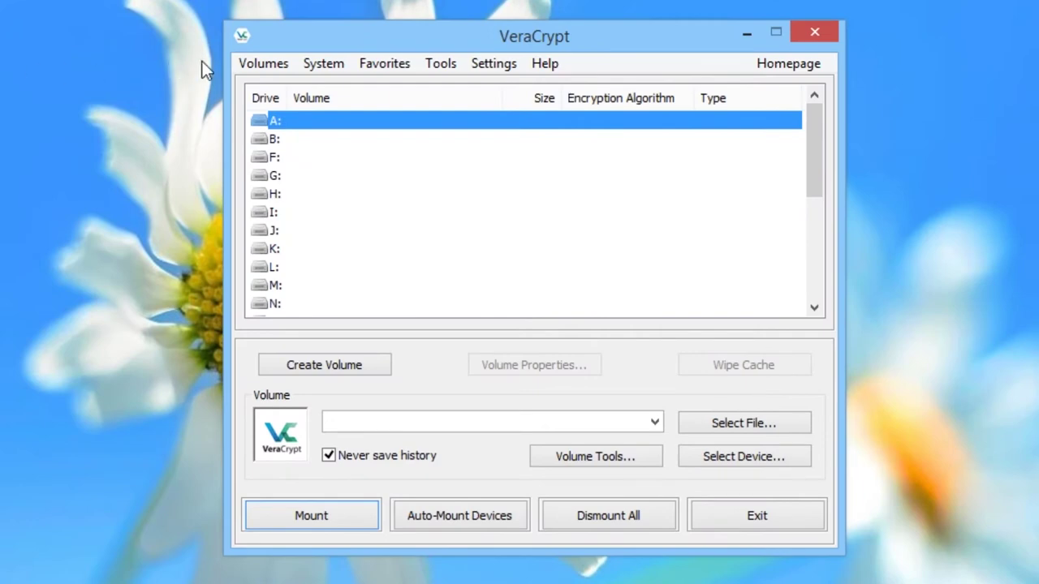
pyautogui.click(259, 63)
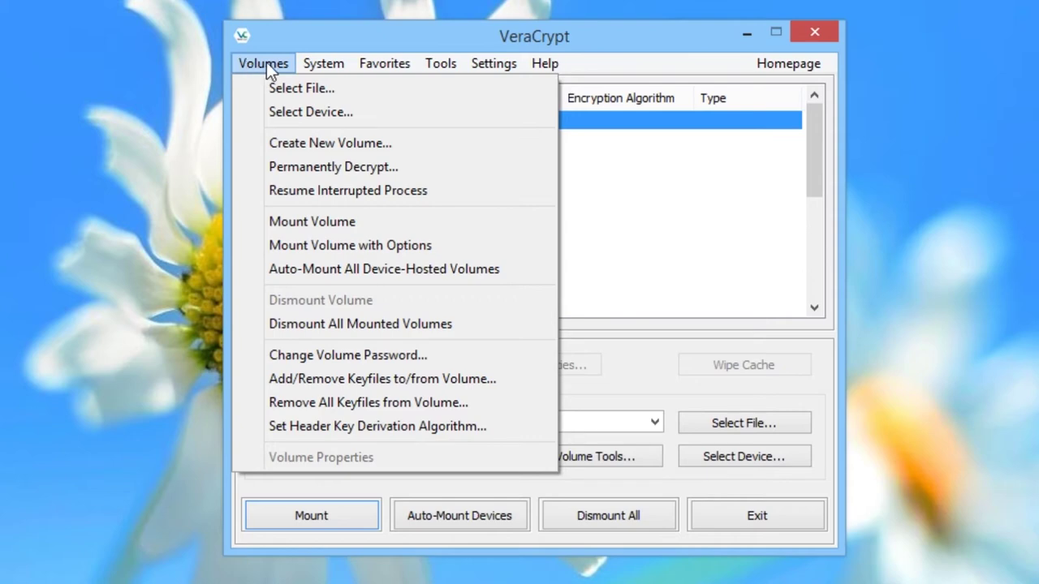
pyautogui.moveTo(312, 65)
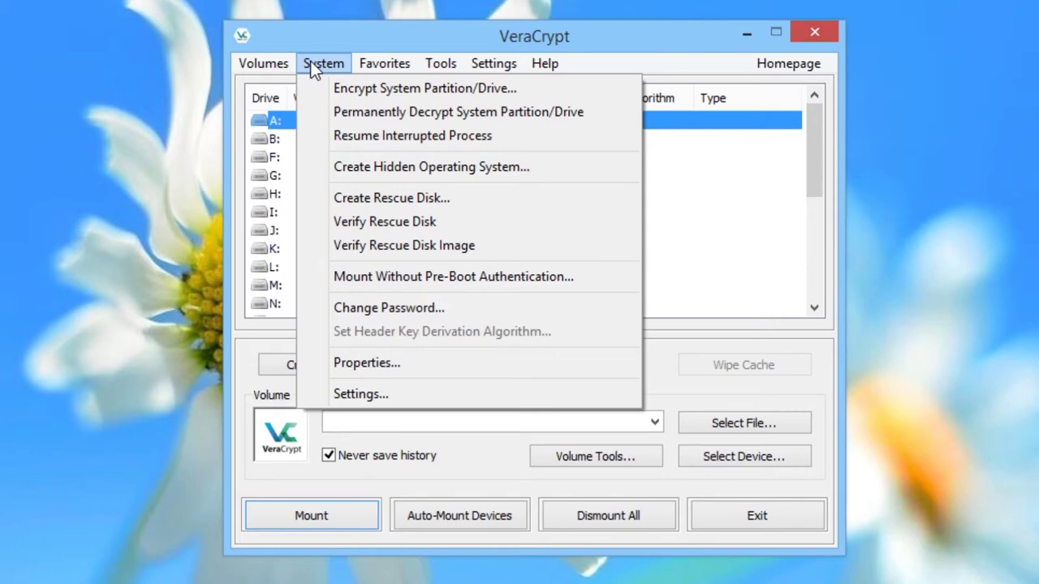
pyautogui.moveTo(372, 63)
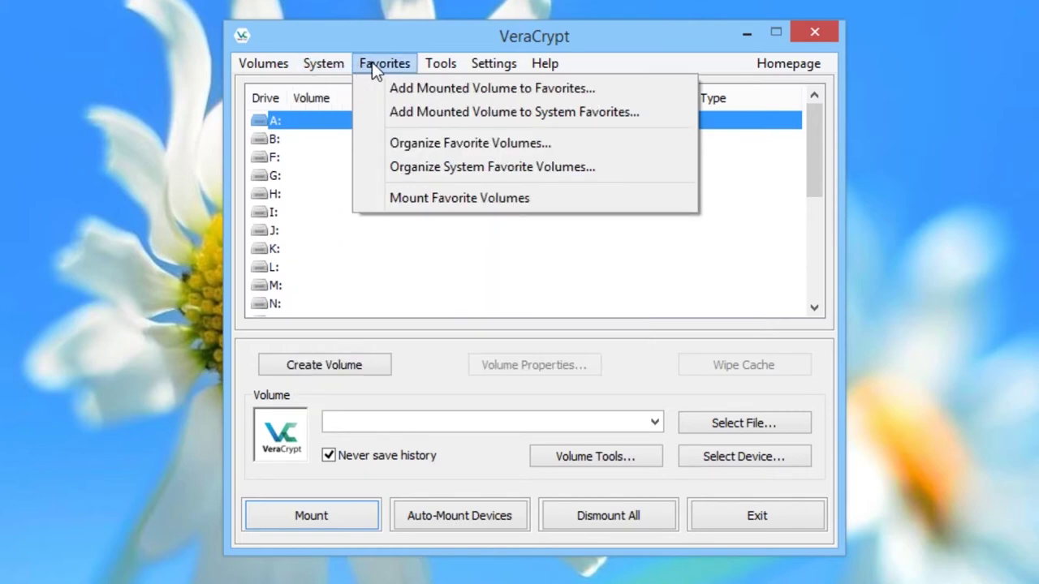
pyautogui.moveTo(432, 65)
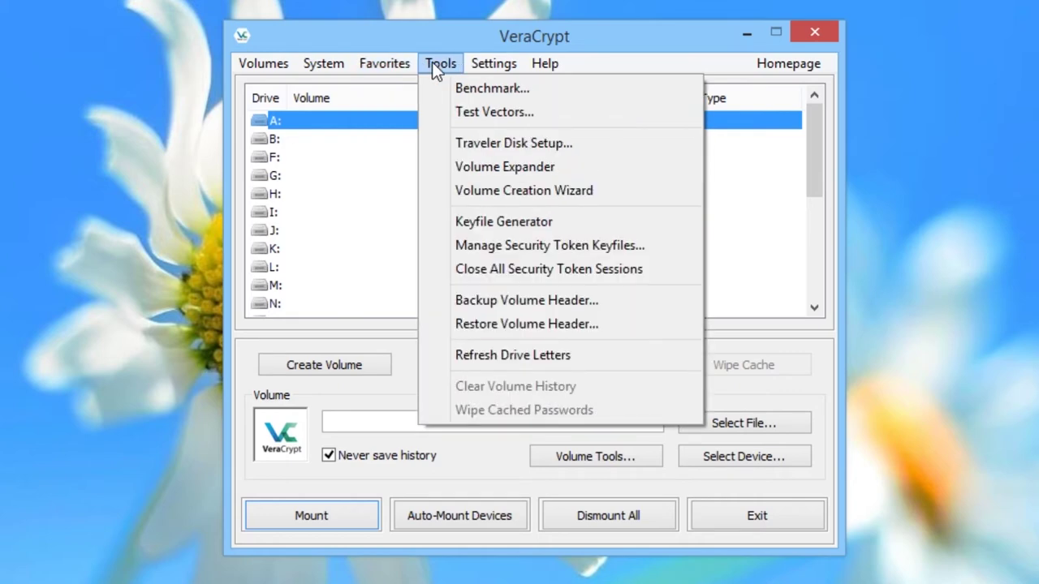
pyautogui.moveTo(490, 65)
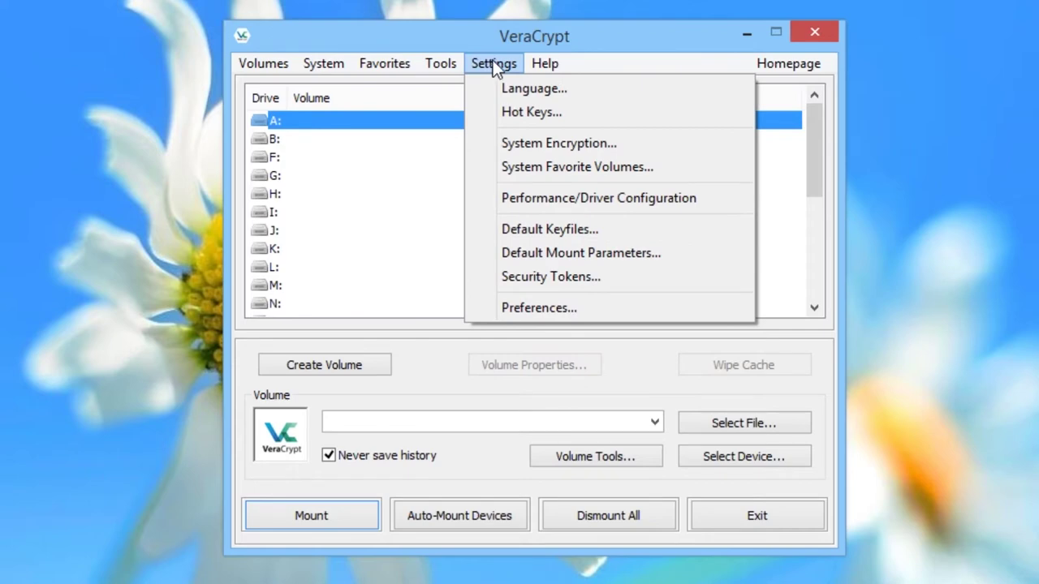
# View the VeraCrypt User's Guide from the Help menu, then close it.
pyautogui.moveTo(544, 66)
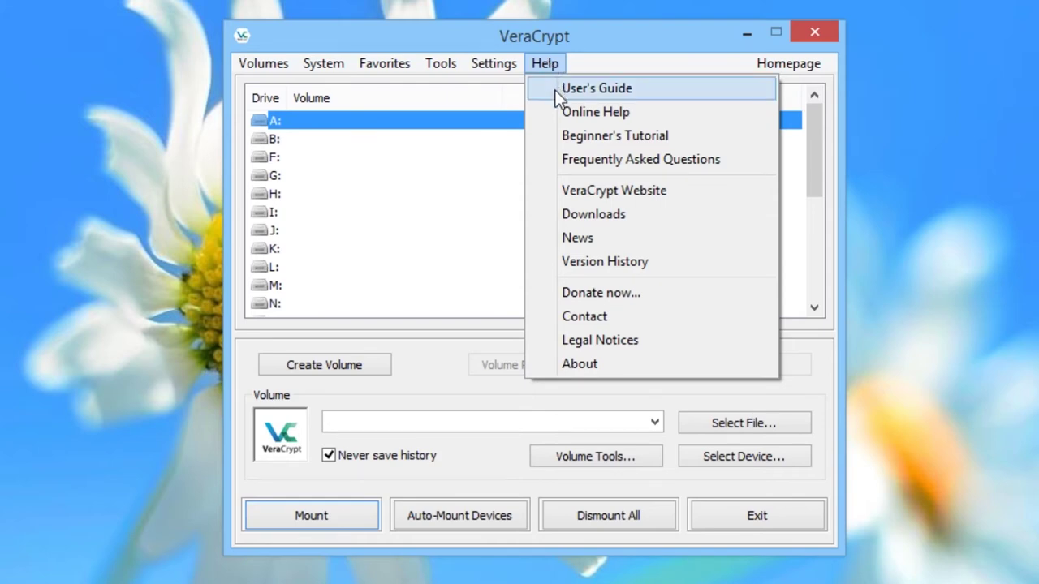
pyautogui.click(555, 90)
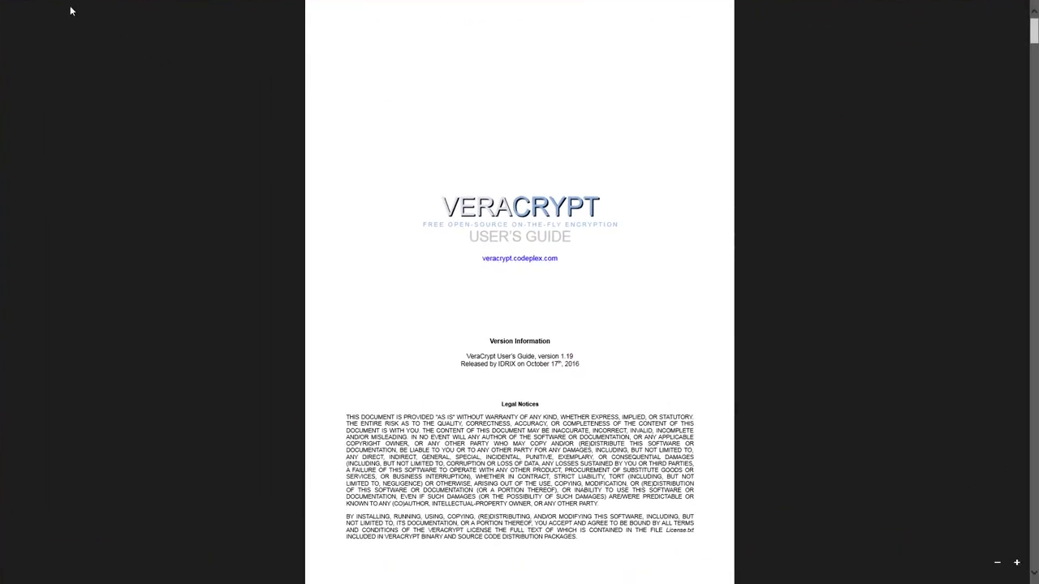
pyautogui.click(2, 5)
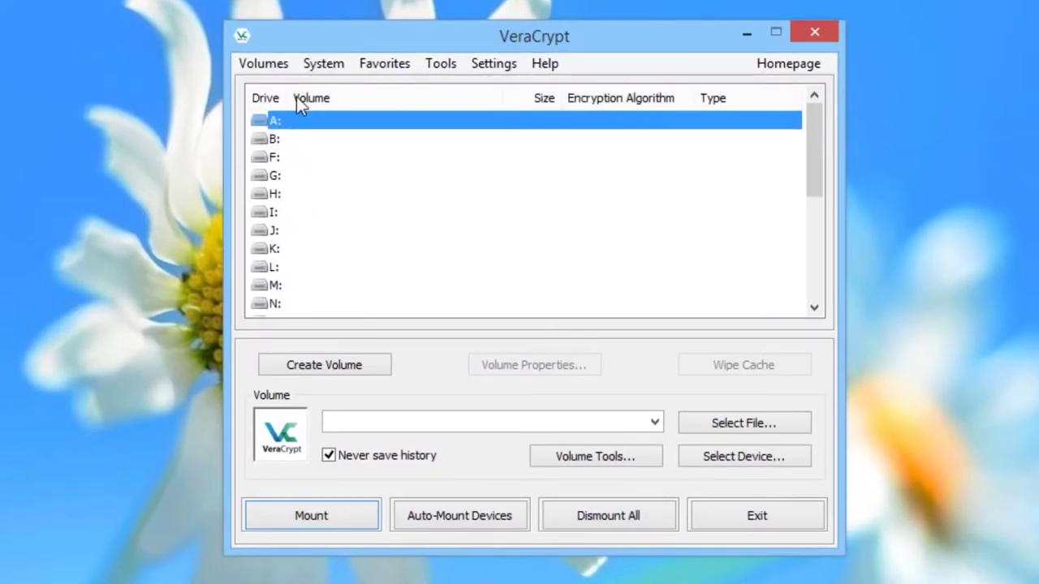
# Scroll through the drive-letter list, then launch the Volume Creation Wizard with Create Volume.
pyautogui.scroll(-1, 817, 122)
pyautogui.moveTo(817, 120); pyautogui.dragTo(817, 235)
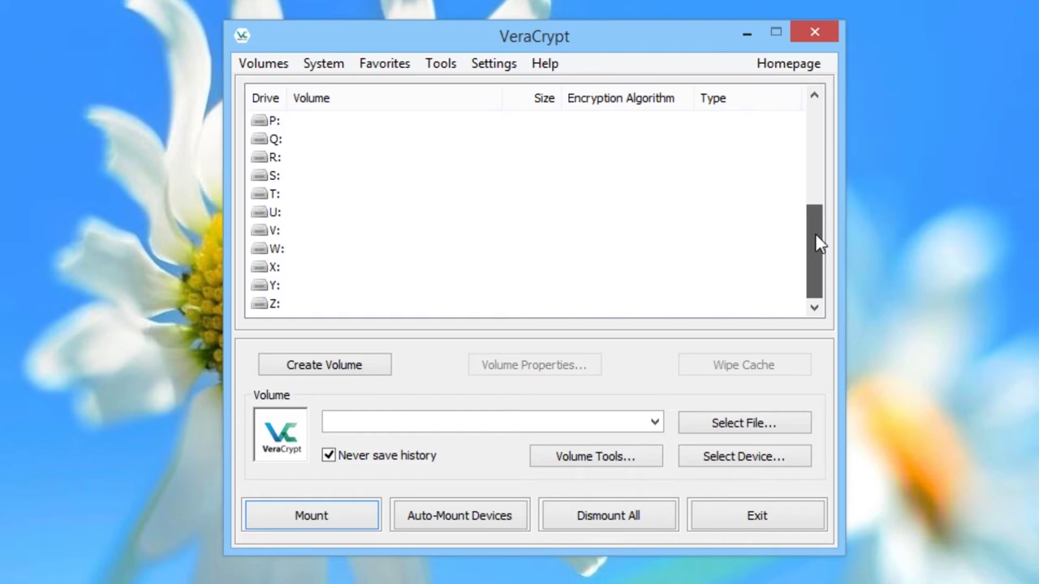
pyautogui.moveTo(816, 232); pyautogui.dragTo(813, 104)
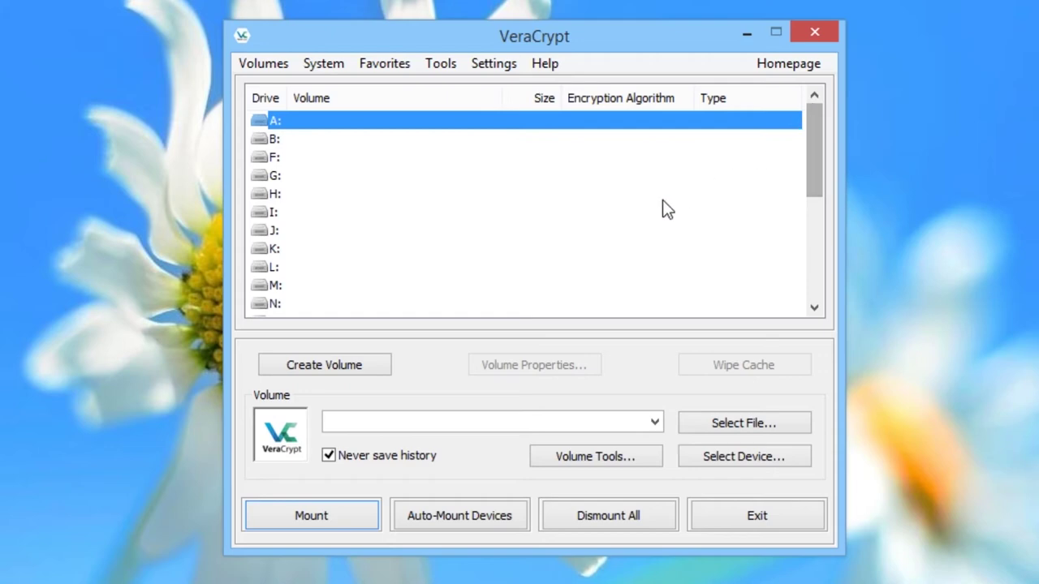
pyautogui.click(359, 367)
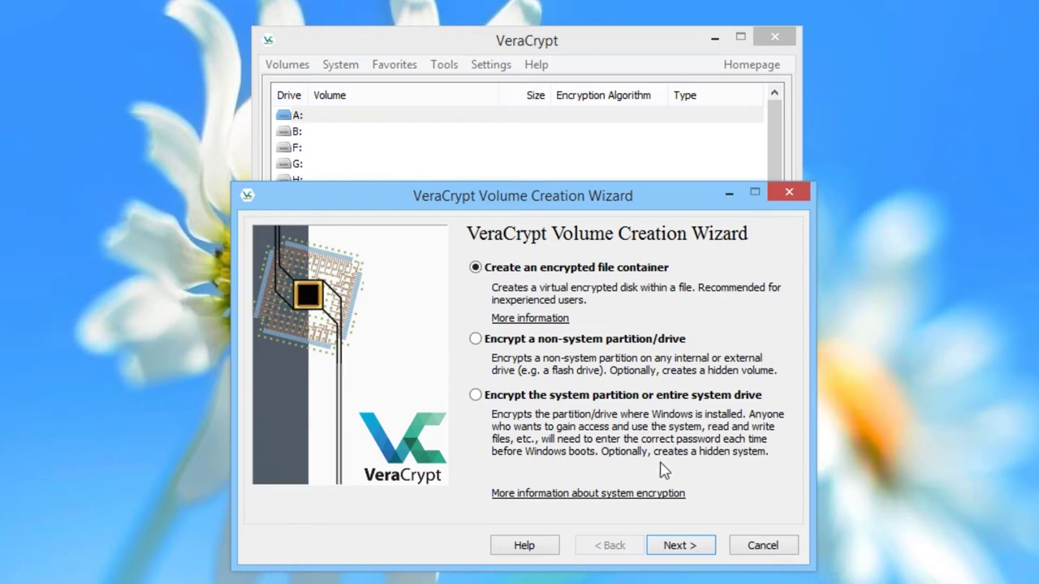
# Choose an encrypted file container of the Standard VeraCrypt volume type.
pyautogui.click(693, 549)
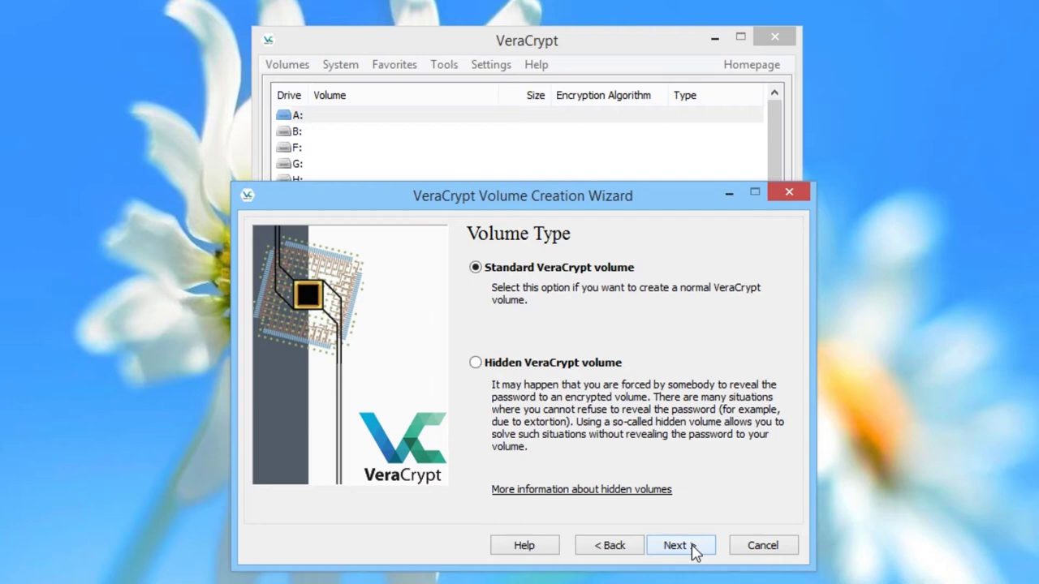
pyautogui.click(694, 552)
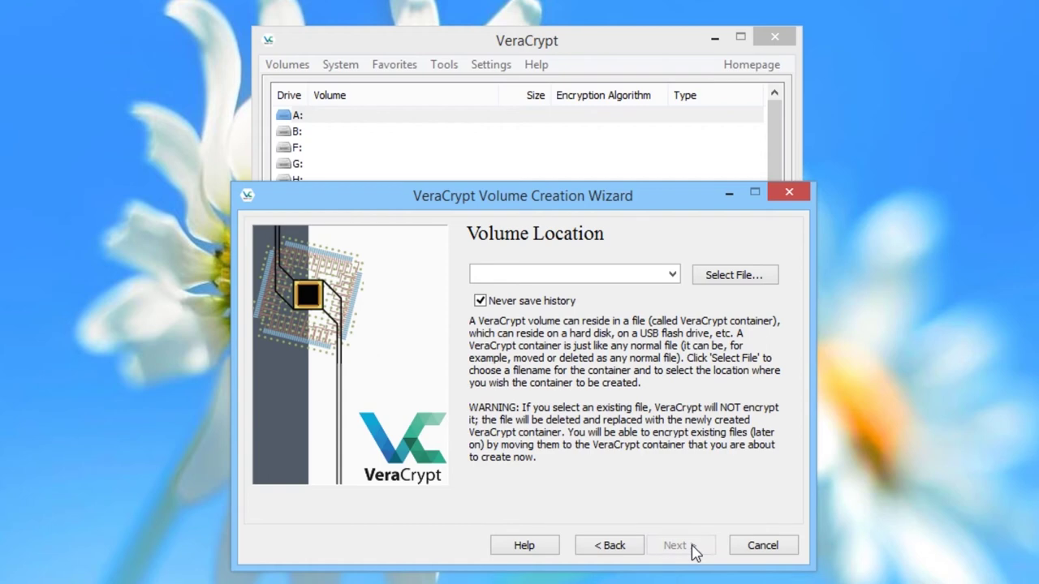
# Set the container file to Encrypted Volume.hc on the Desktop and advance to Encryption Options.
pyautogui.click(726, 279)
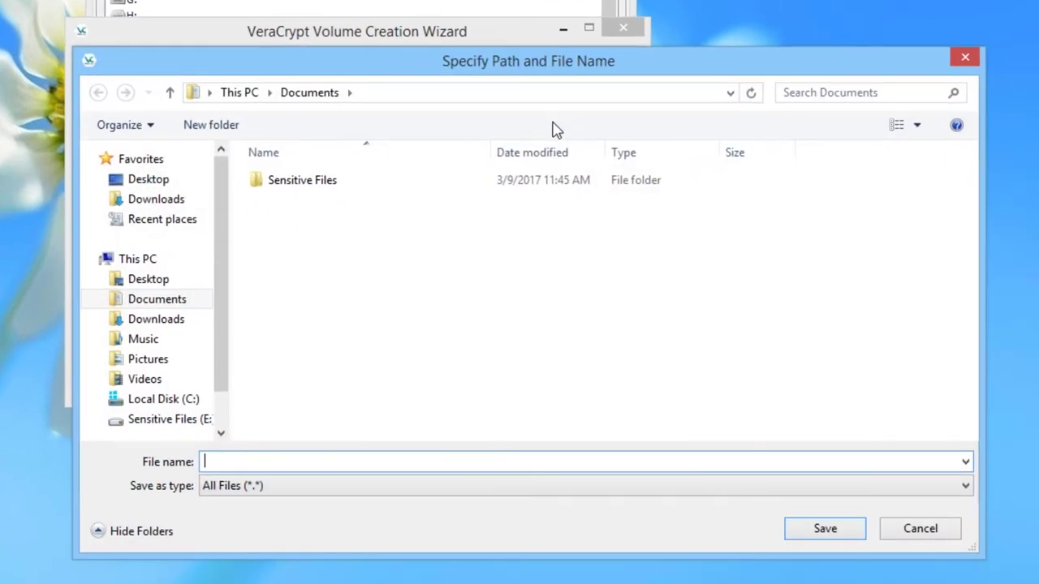
pyautogui.click(130, 181)
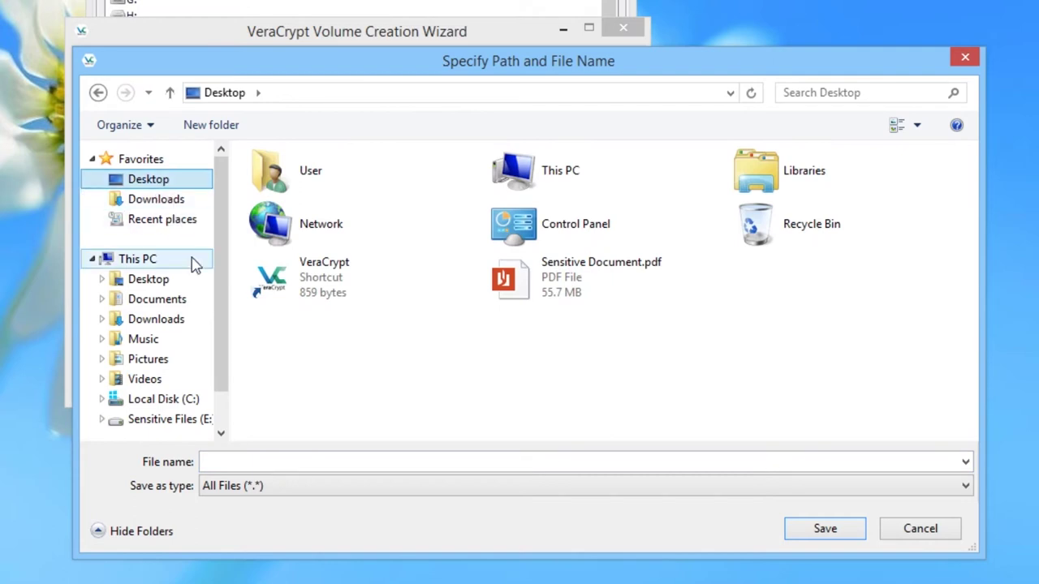
pyautogui.click(237, 458)
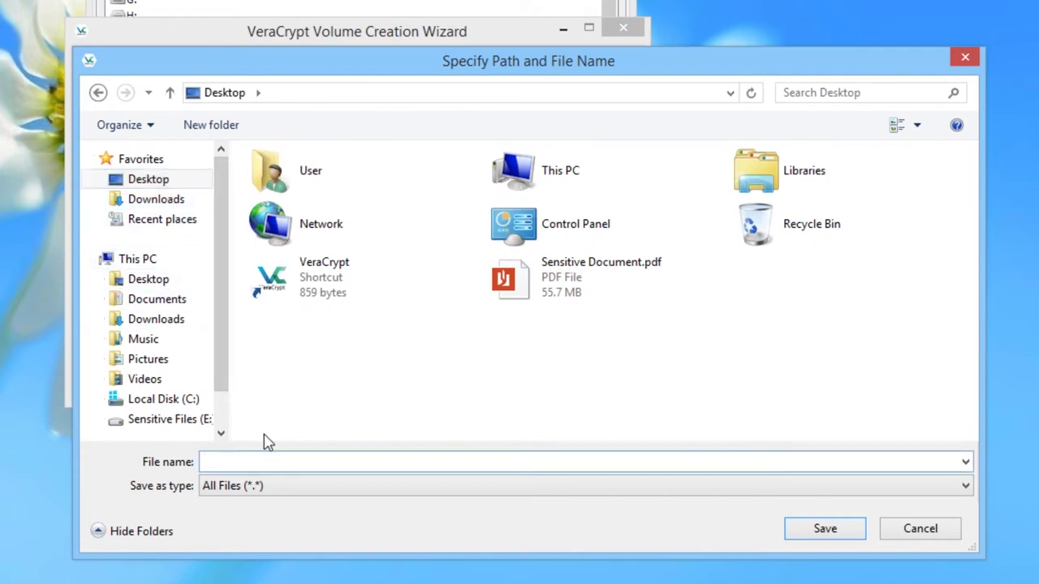
pyautogui.write('Encrypted Volume.hc')
pyautogui.click(836, 536)
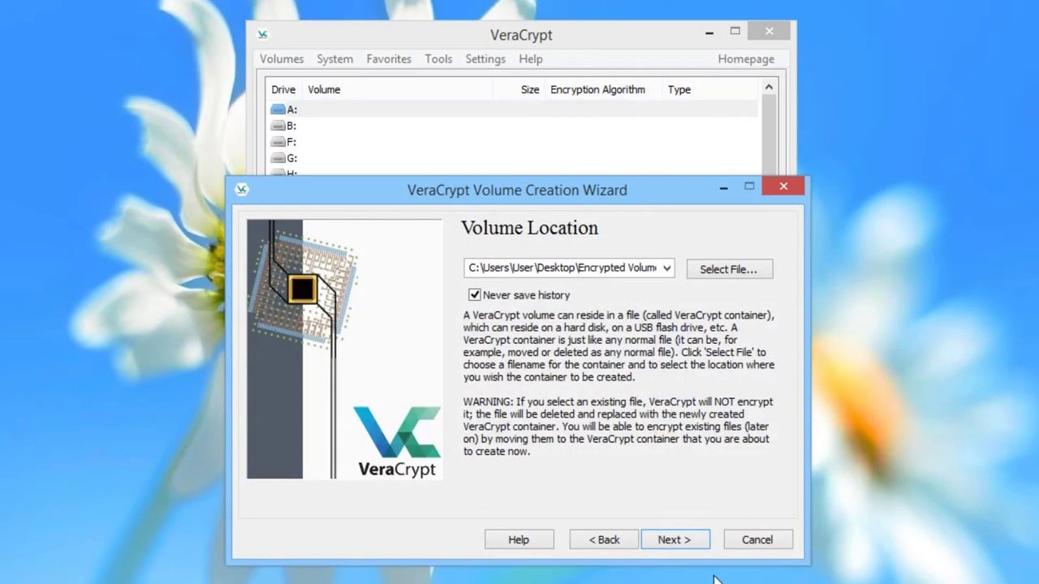
pyautogui.click(680, 543)
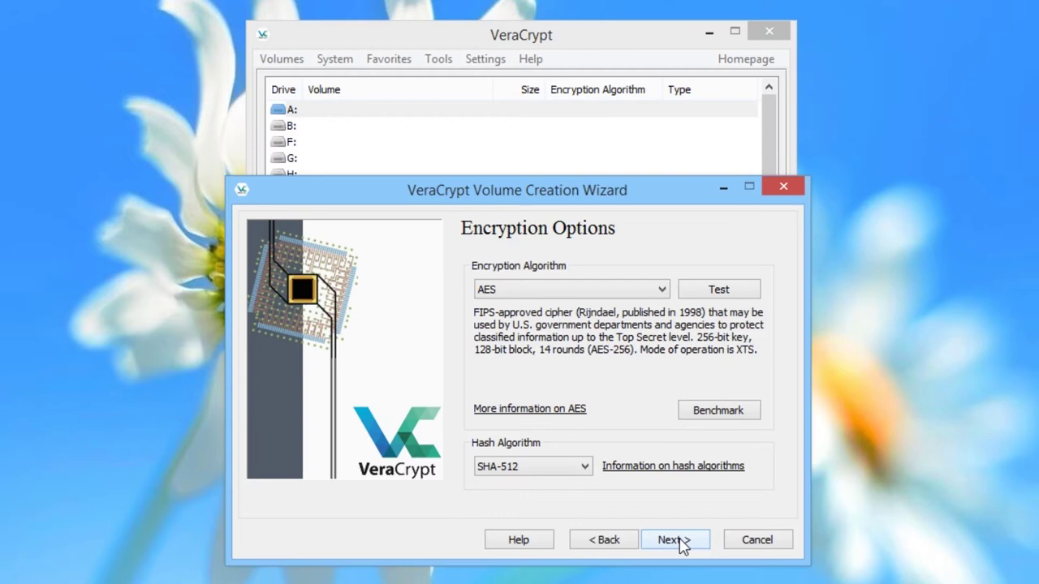
# Accept AES with SHA-512 and set the volume size to 500 MB.
pyautogui.click(681, 542)
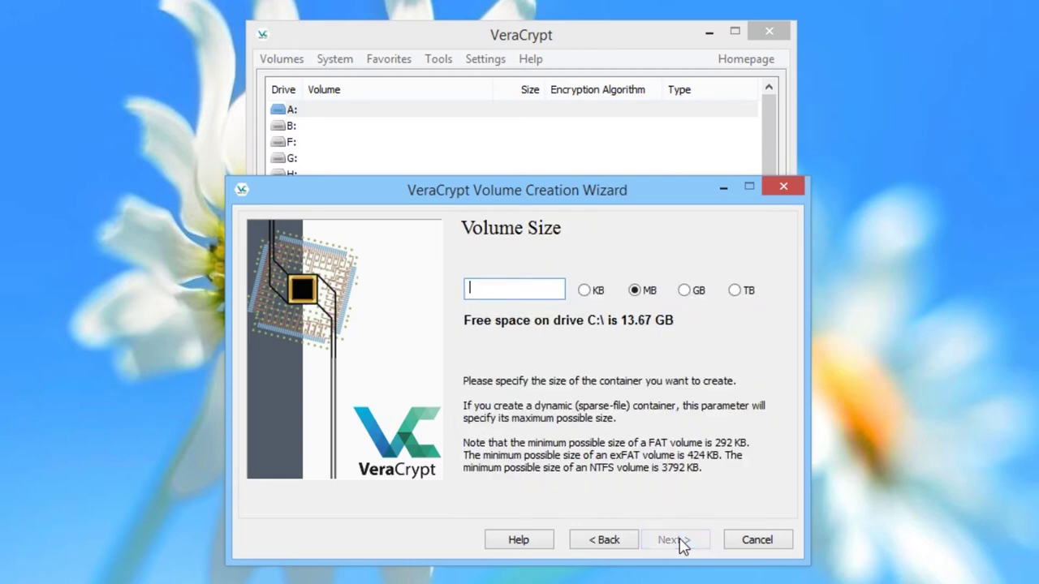
pyautogui.write('500')
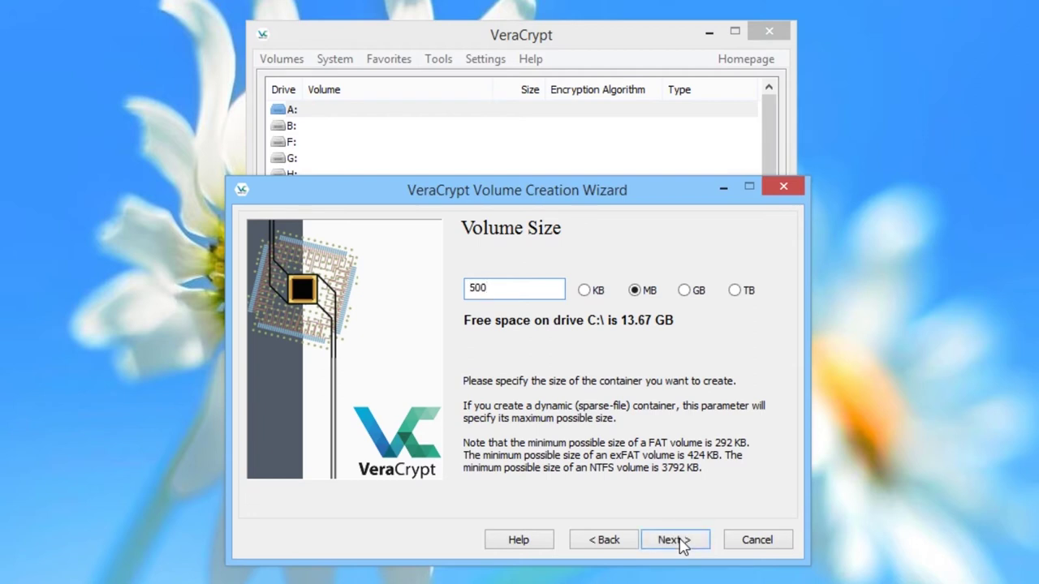
pyautogui.click(681, 543)
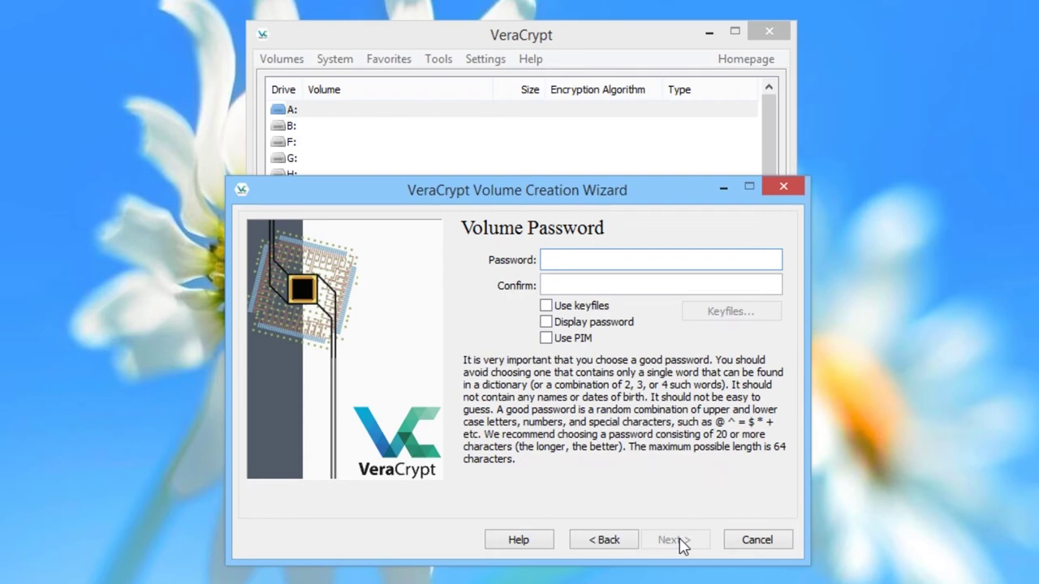
# Enter the new volume's password and retype it to confirm, advancing to Volume Format.
pyautogui.write('***************************')
pyautogui.press('Tab')
pyautogui.write('**************************')
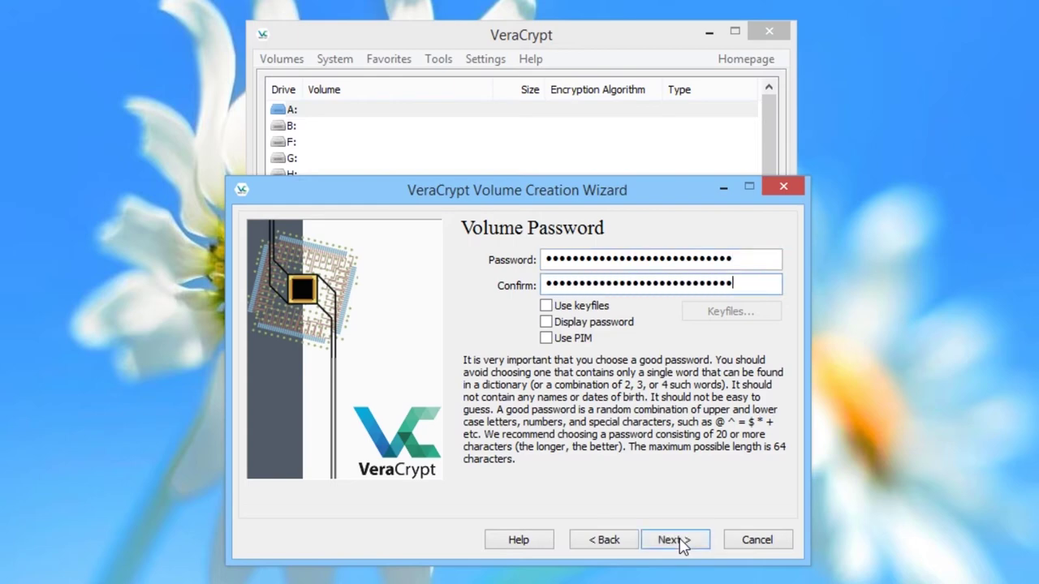
pyautogui.click(674, 540)
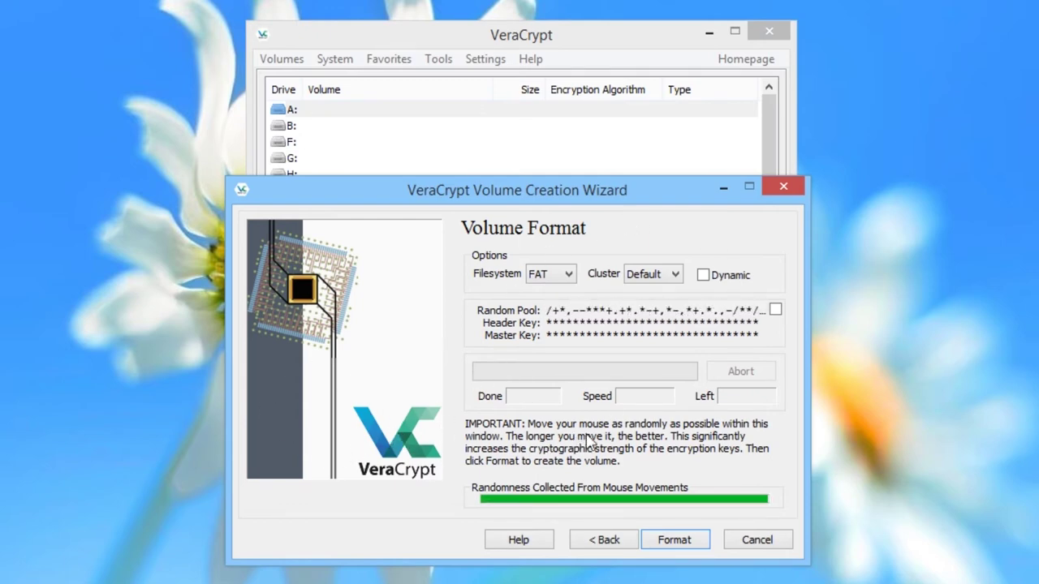
# Format the FAT container, acknowledge the volume-created message and exit the wizard.
pyautogui.click(673, 540)
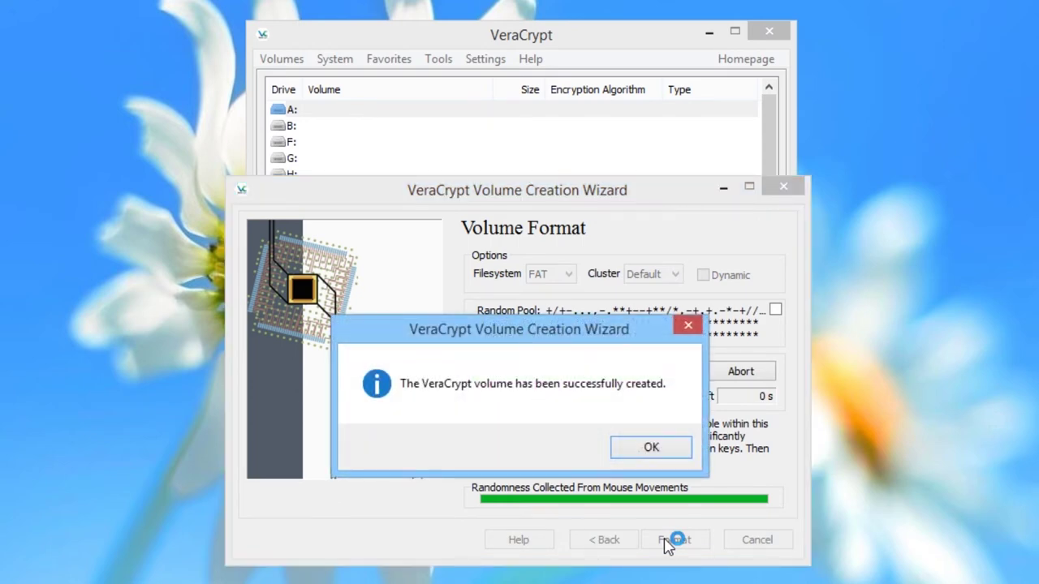
pyautogui.click(651, 447)
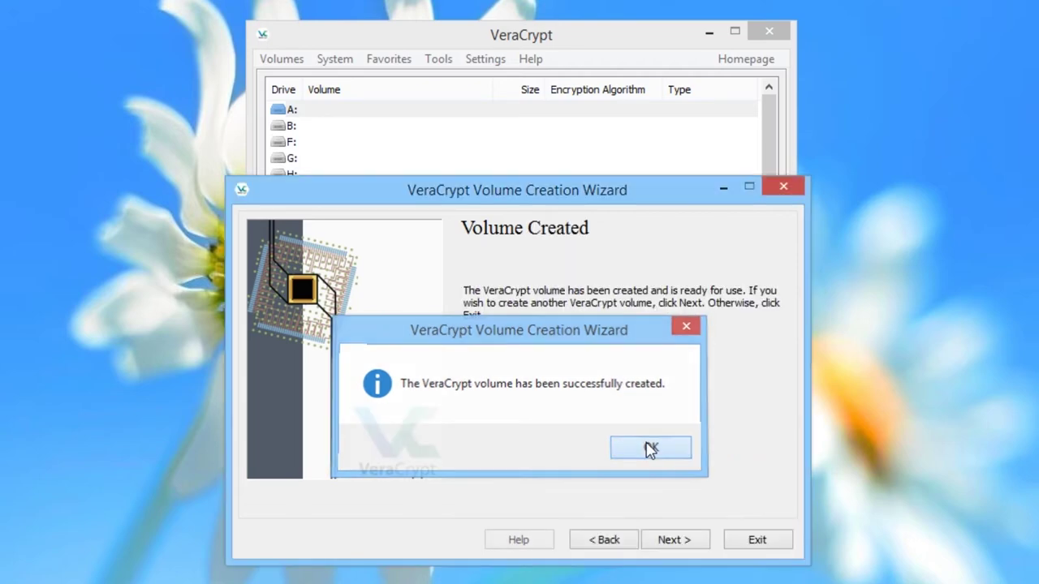
pyautogui.click(757, 541)
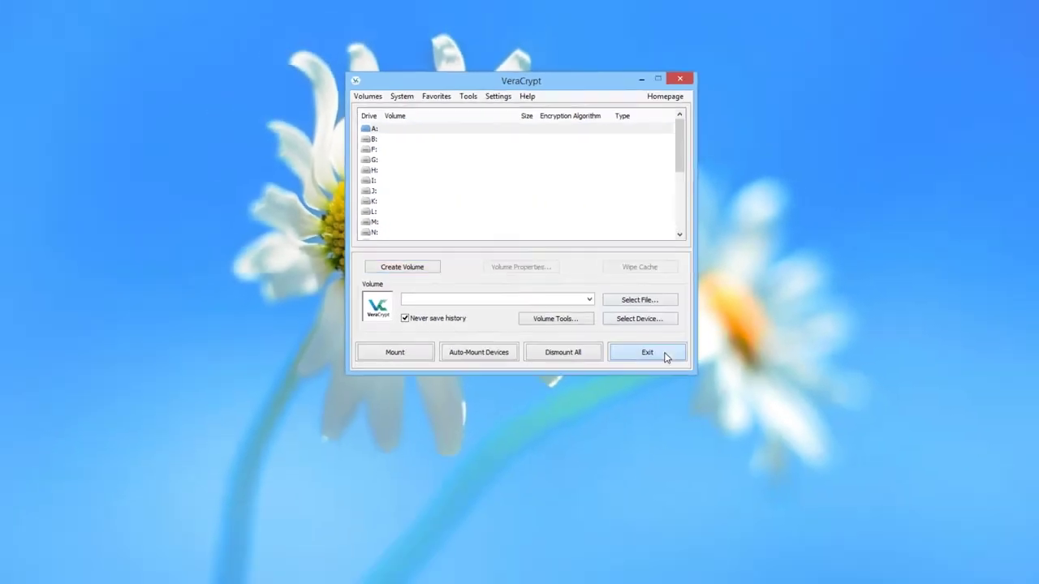
# Load Encrypted Volume.hc from the Desktop as the volume file in VeraCrypt.
pyautogui.click(745, 460)
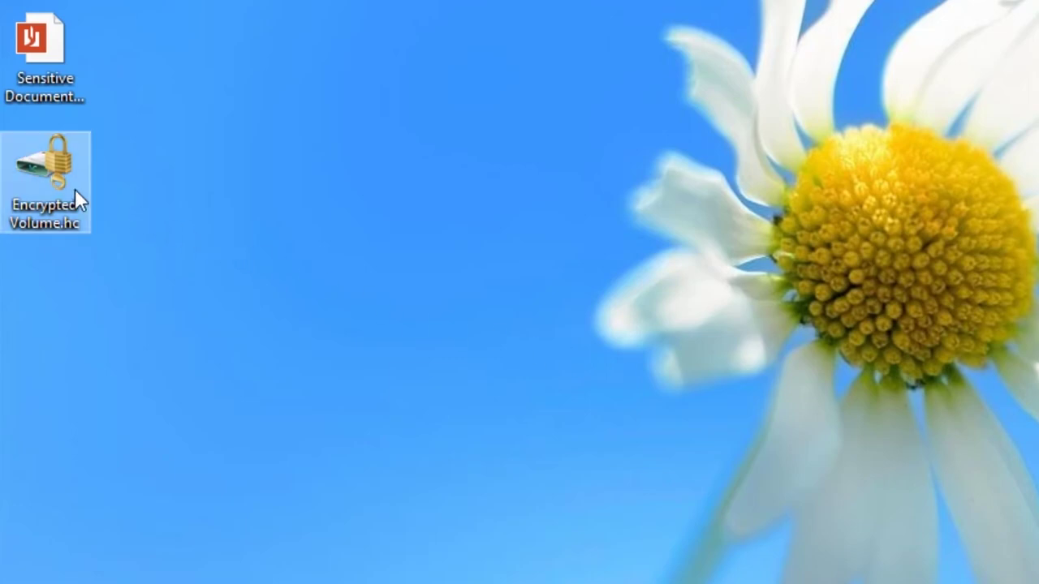
pyautogui.doubleClick(51, 182)
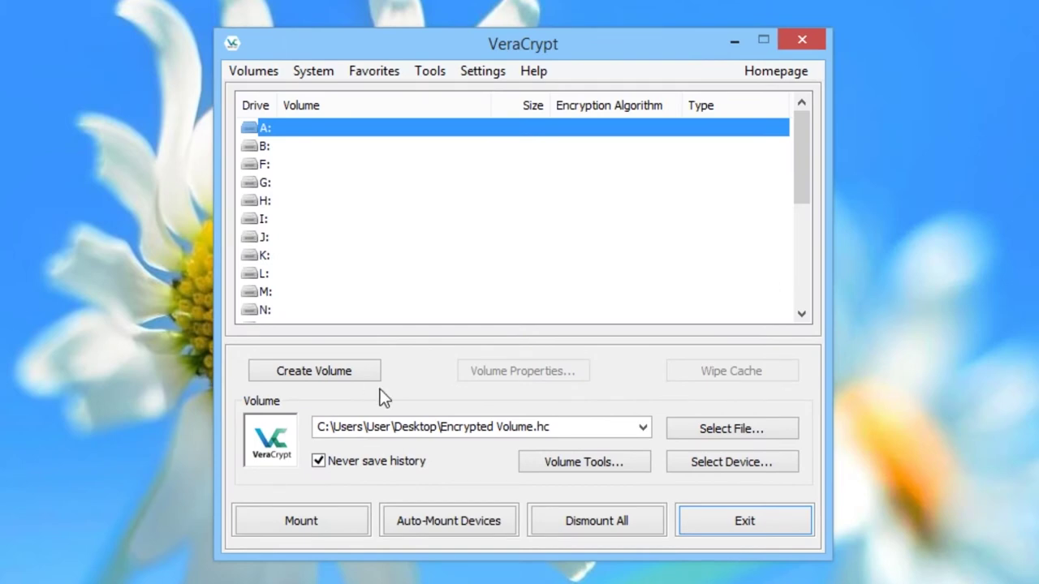
pyautogui.click(719, 422)
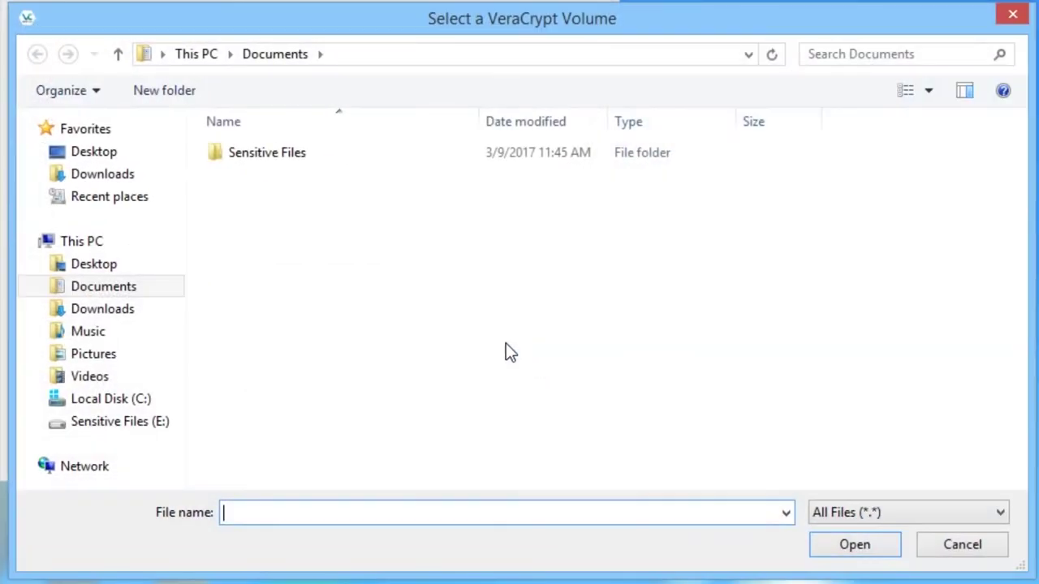
pyautogui.click(103, 156)
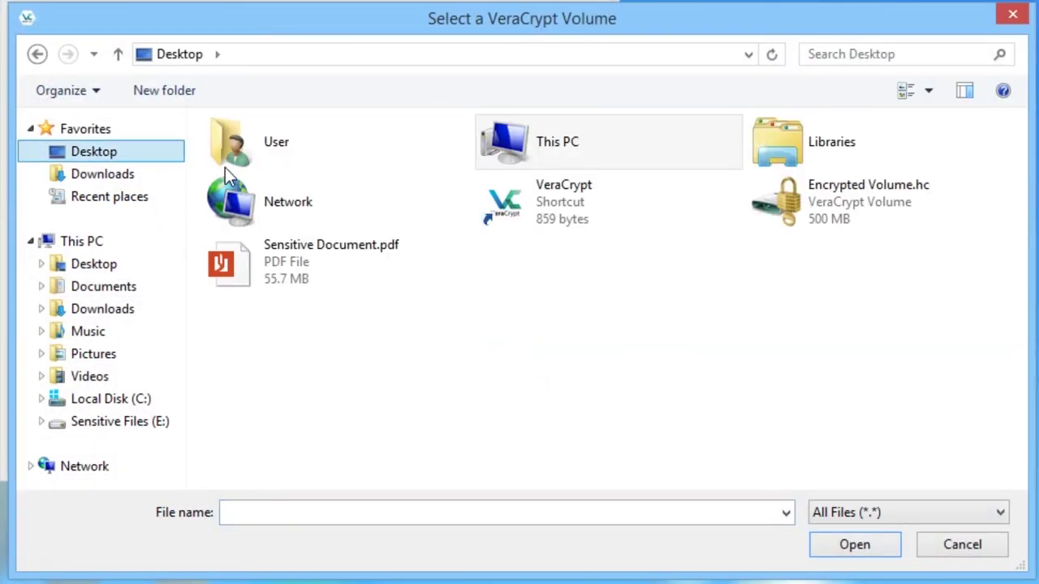
pyautogui.click(809, 207)
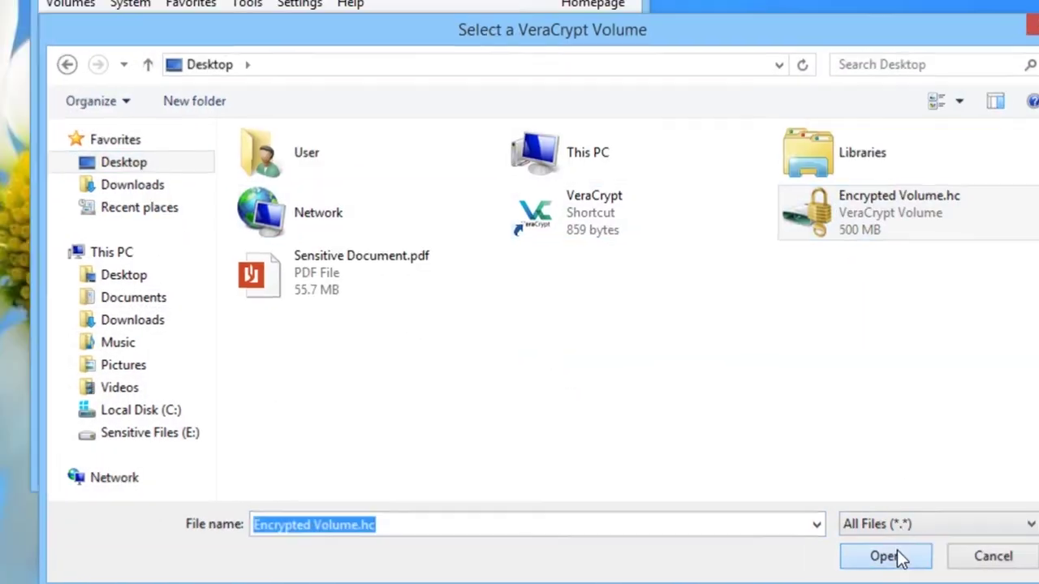
pyautogui.click(855, 545)
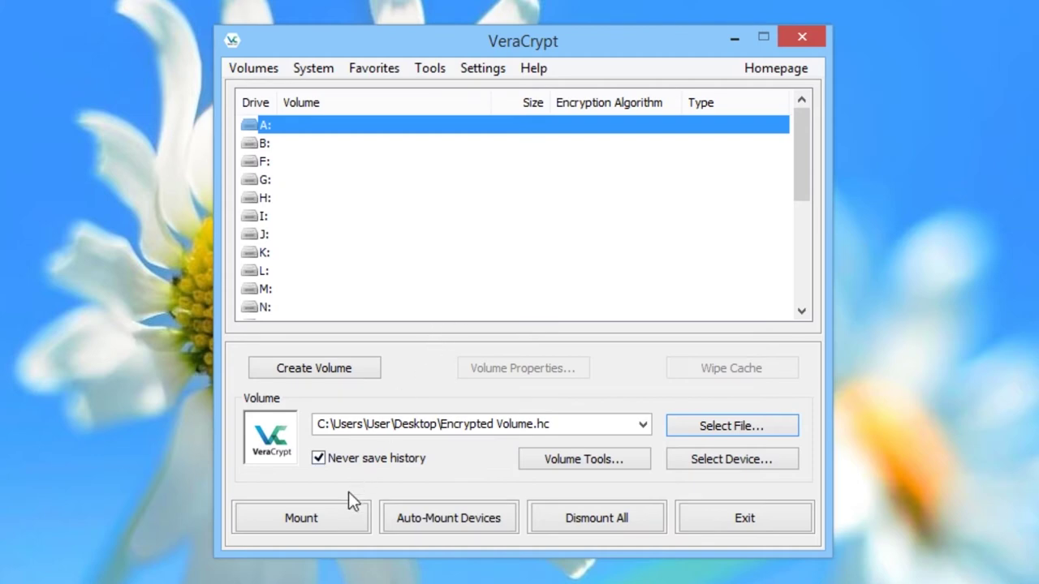
# Mount Encrypted Volume.hc on drive A: with its password and view it in This PC.
pyautogui.click(340, 516)
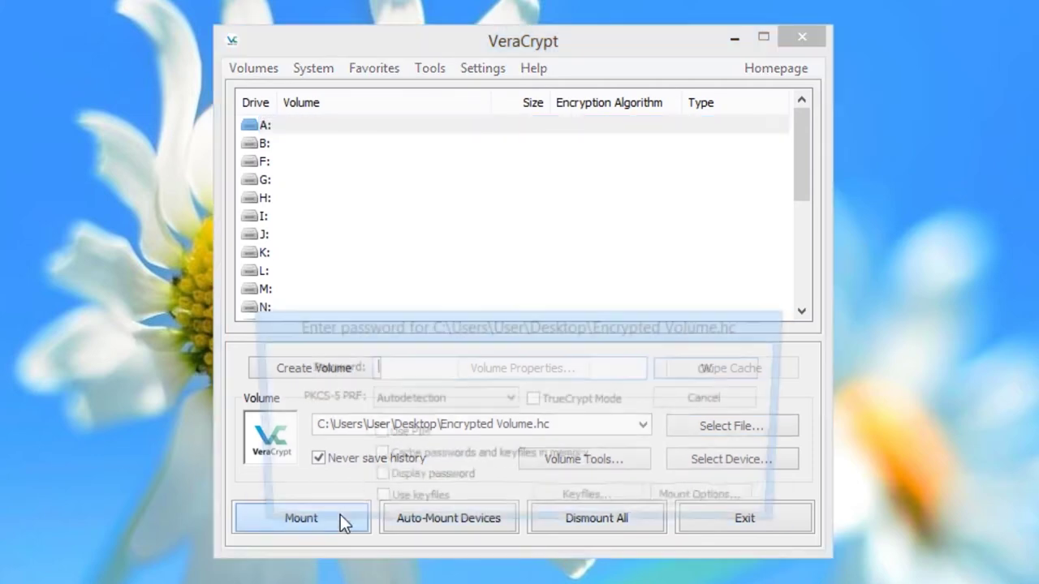
pyautogui.write('******************************')
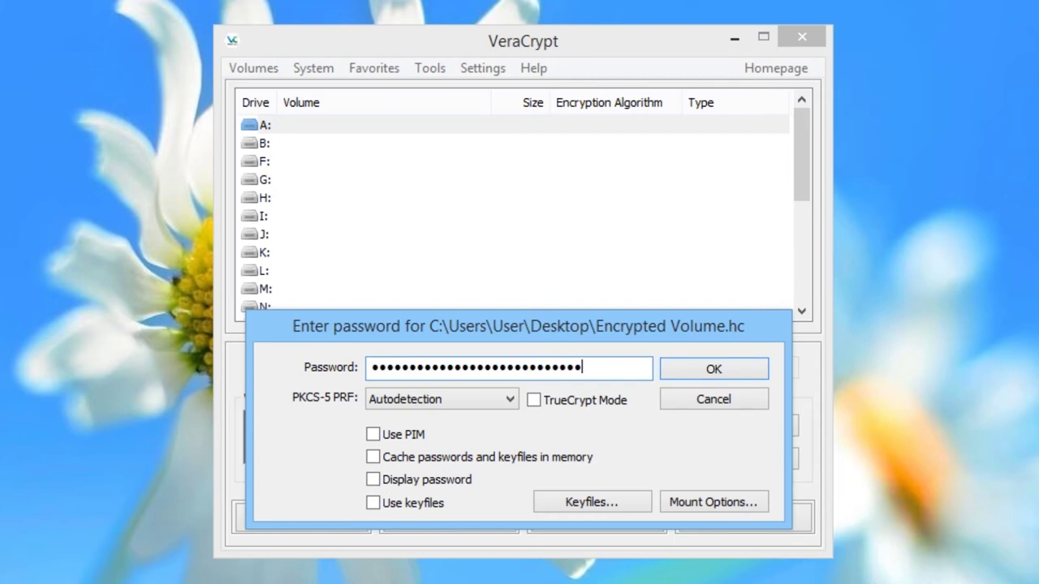
pyautogui.click(694, 371)
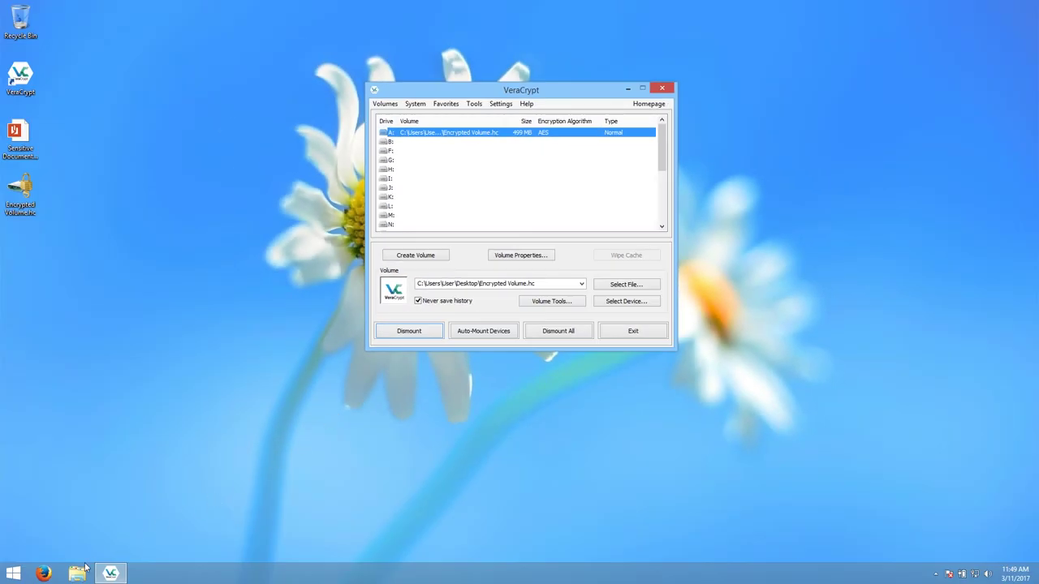
pyautogui.click(77, 573)
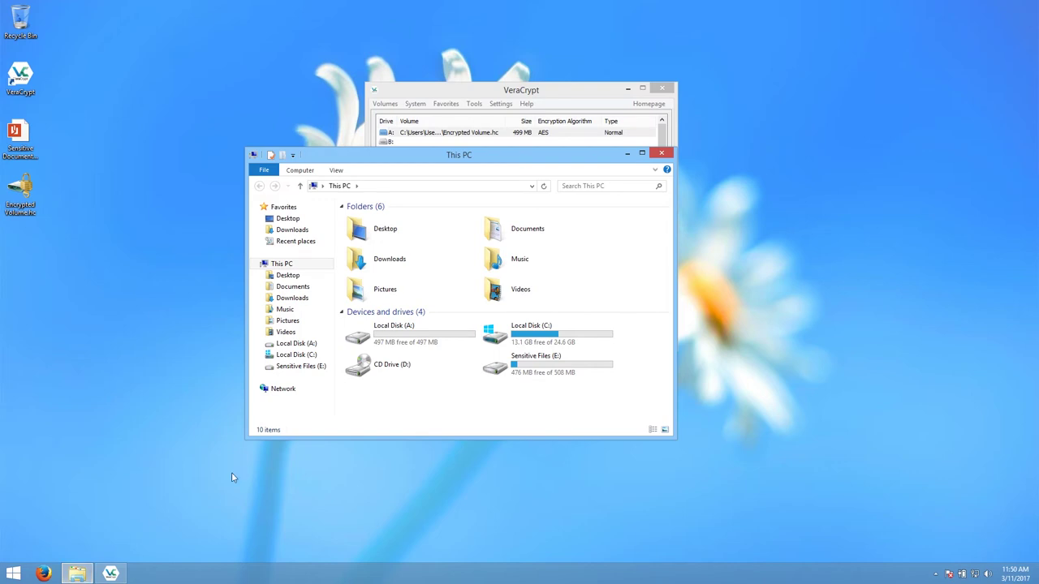
# Open the mounted drive A: in File Explorer.
pyautogui.doubleClick(400, 340)
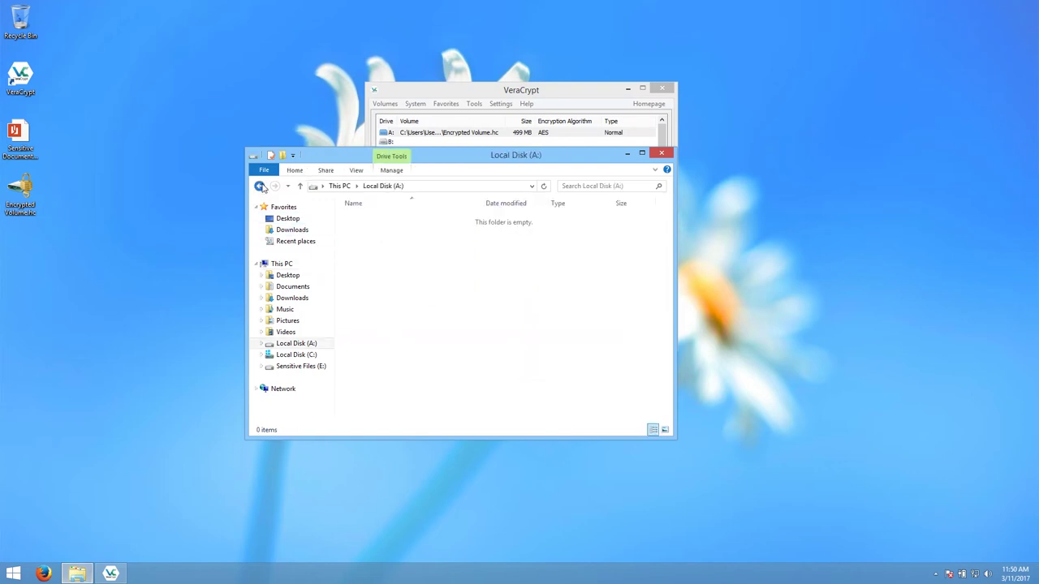
pyautogui.click(261, 185)
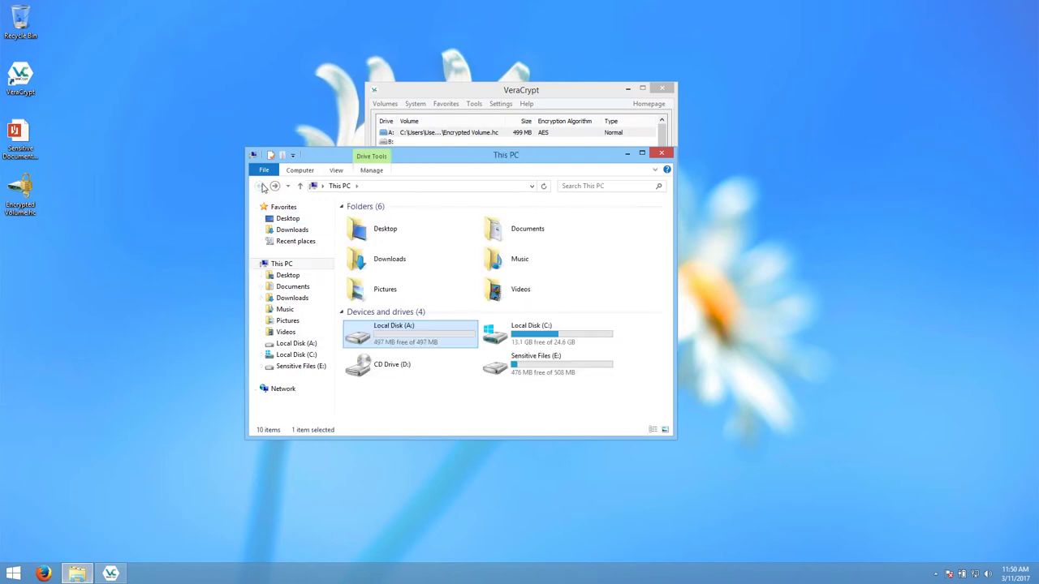
pyautogui.click(662, 153)
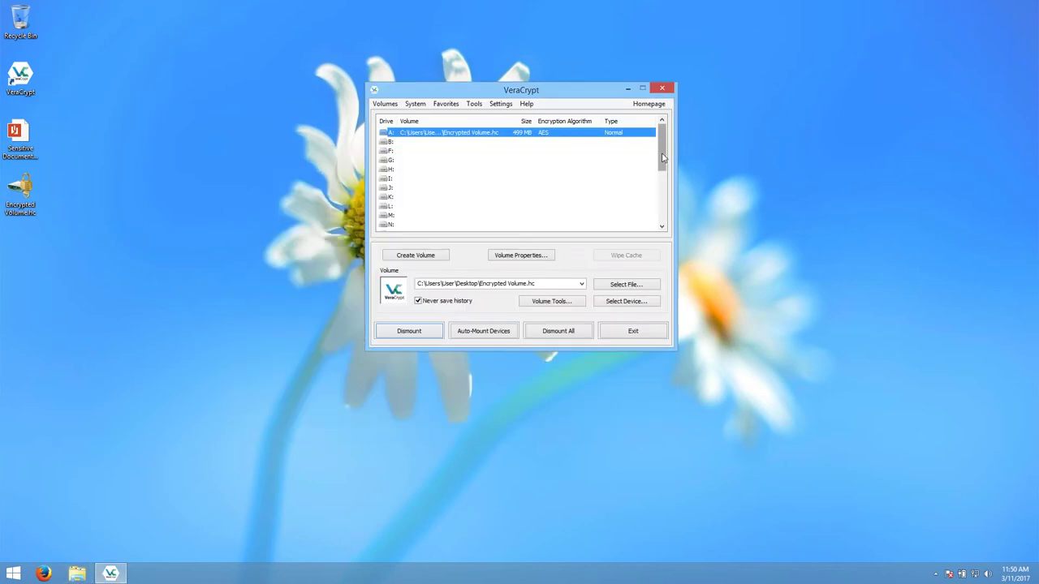
pyautogui.doubleClick(483, 133)
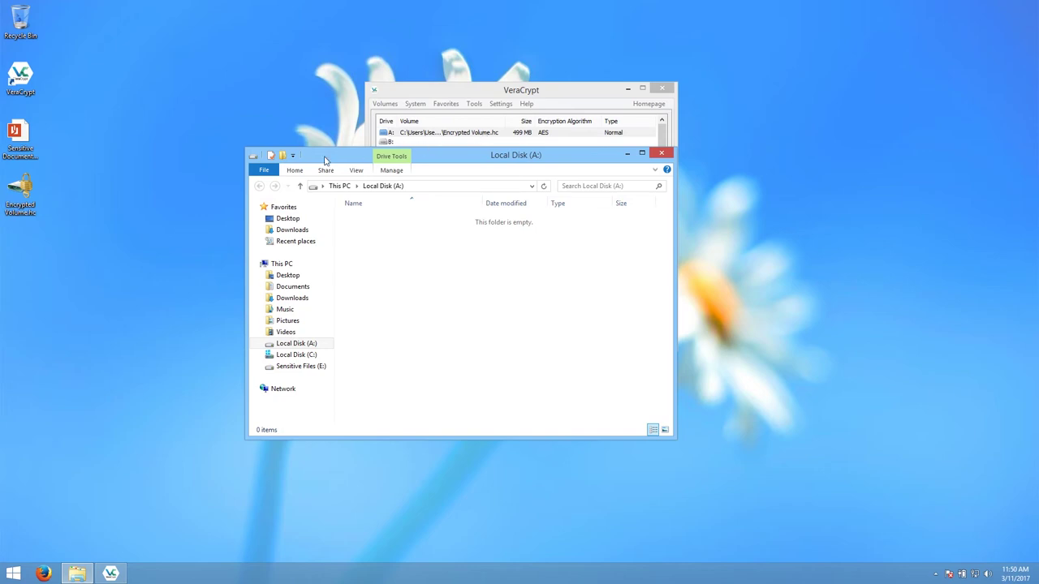
# Copy Sensitive Document.pdf from the desktop into drive A: and close its window.
pyautogui.click(21, 143)
pyautogui.moveTo(21, 144); pyautogui.dragTo(398, 263)
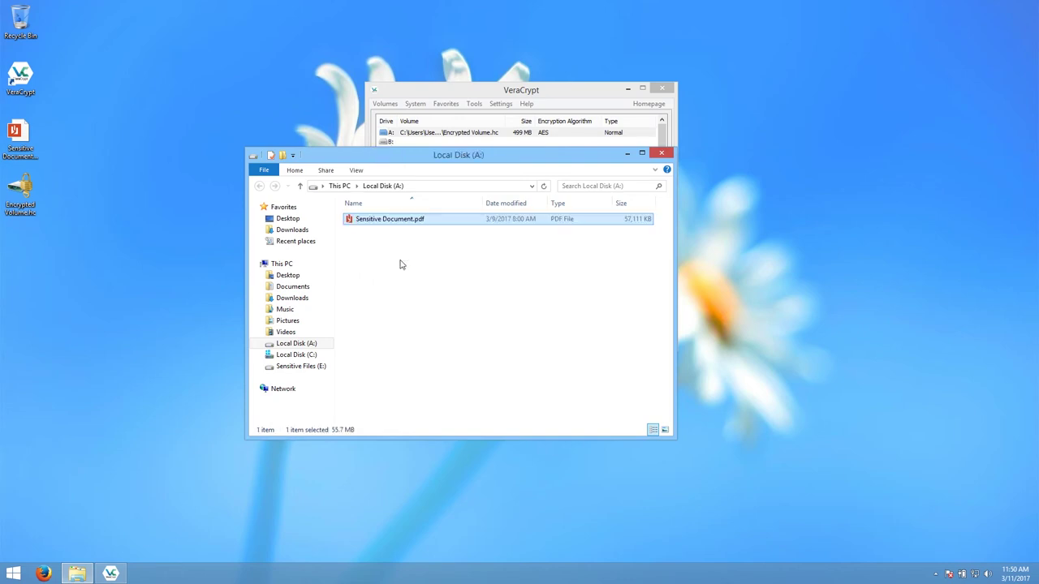
pyautogui.click(655, 157)
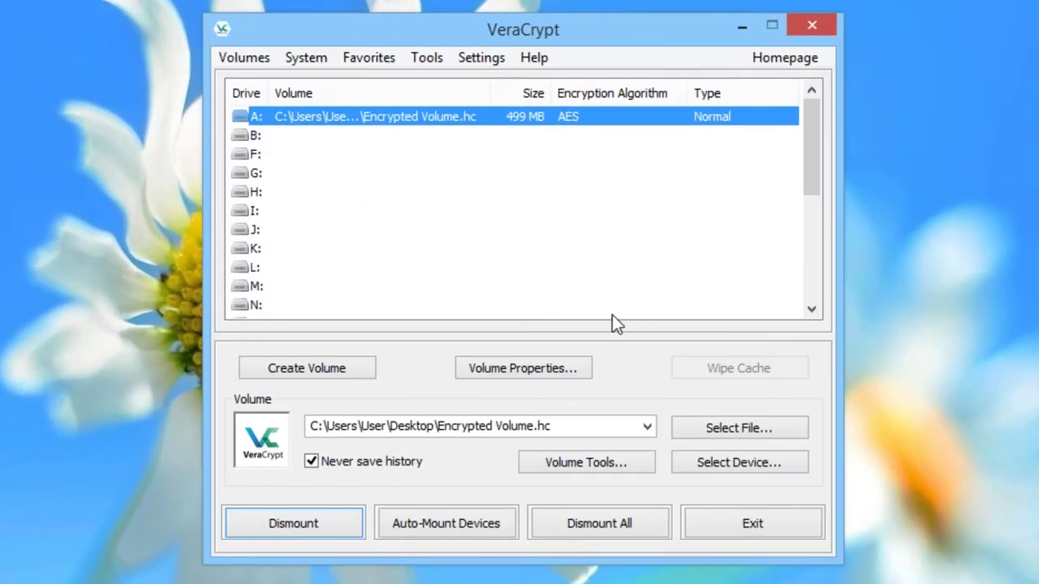
# Dismount drive A: and launch the Volume Creation Wizard.
pyautogui.click(338, 526)
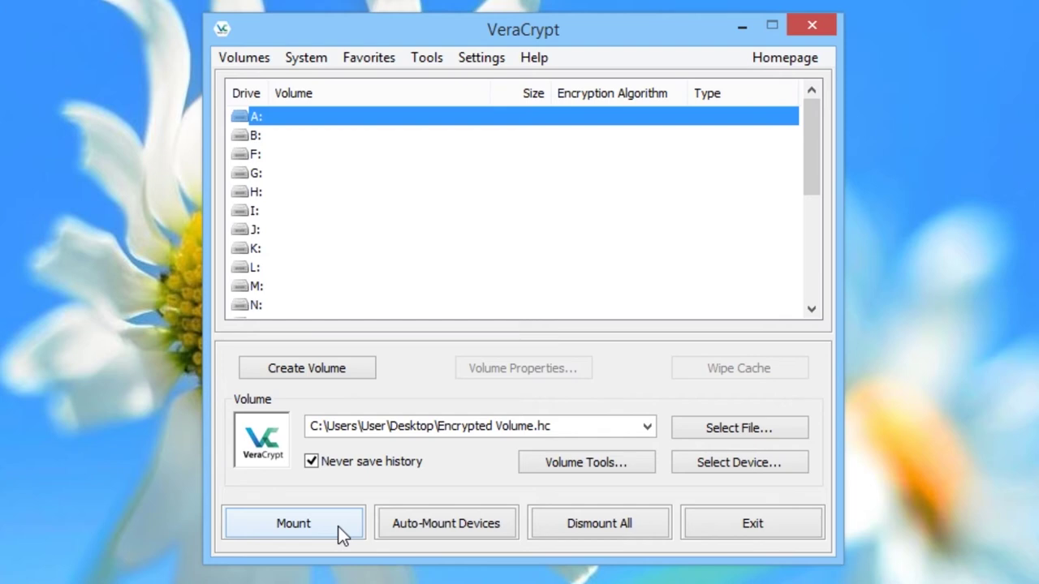
pyautogui.click(327, 369)
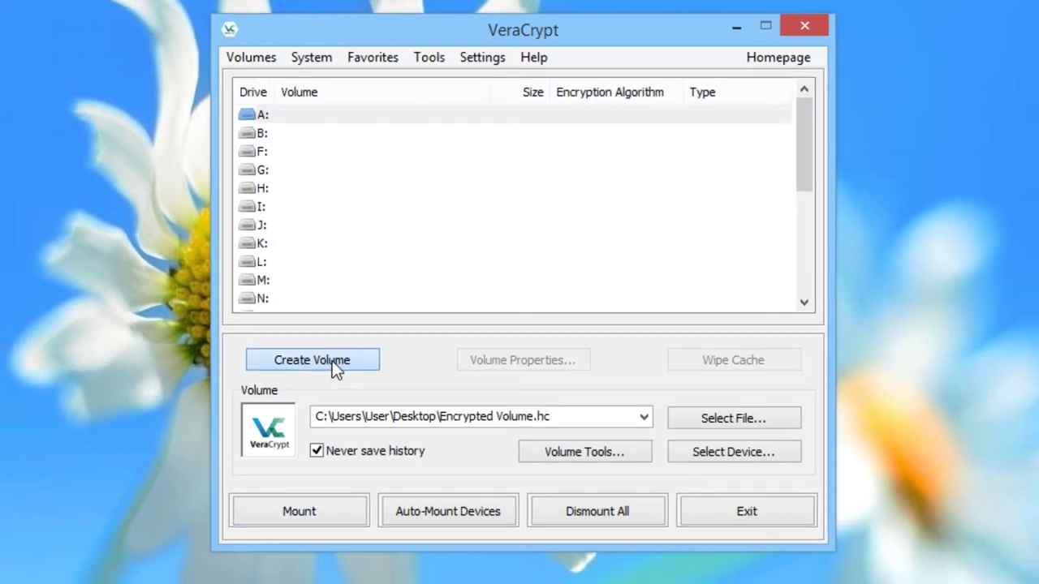
# Choose a standard VeraCrypt volume on a non-system partition, approving the UAC prompt.
pyautogui.click(471, 337)
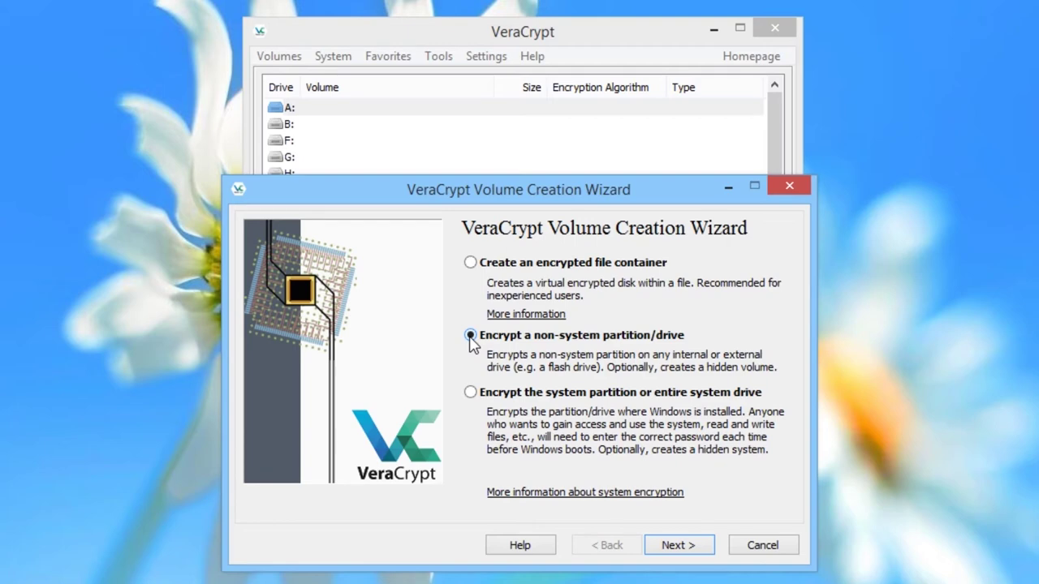
pyautogui.click(679, 547)
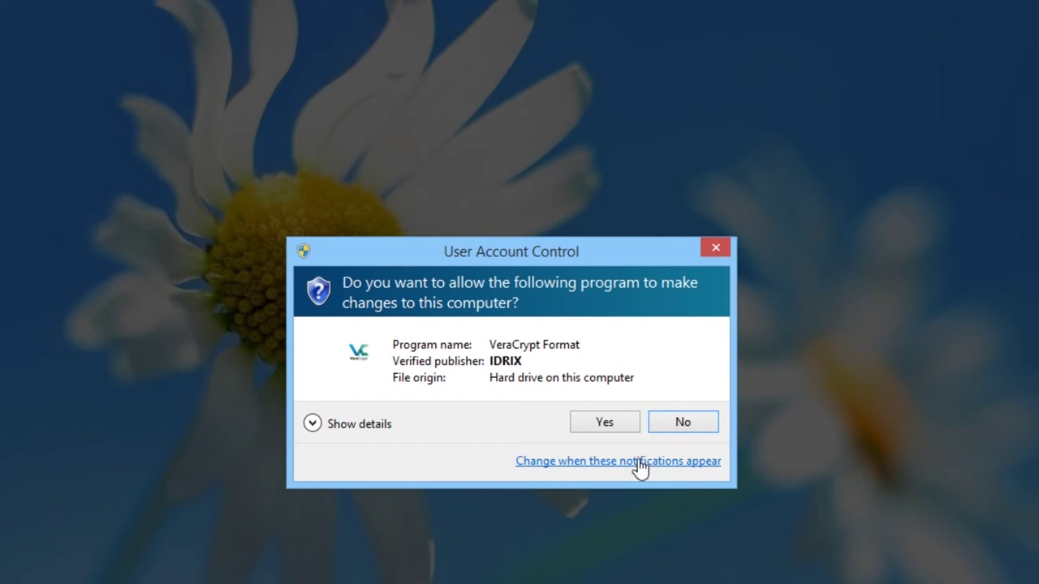
pyautogui.click(621, 430)
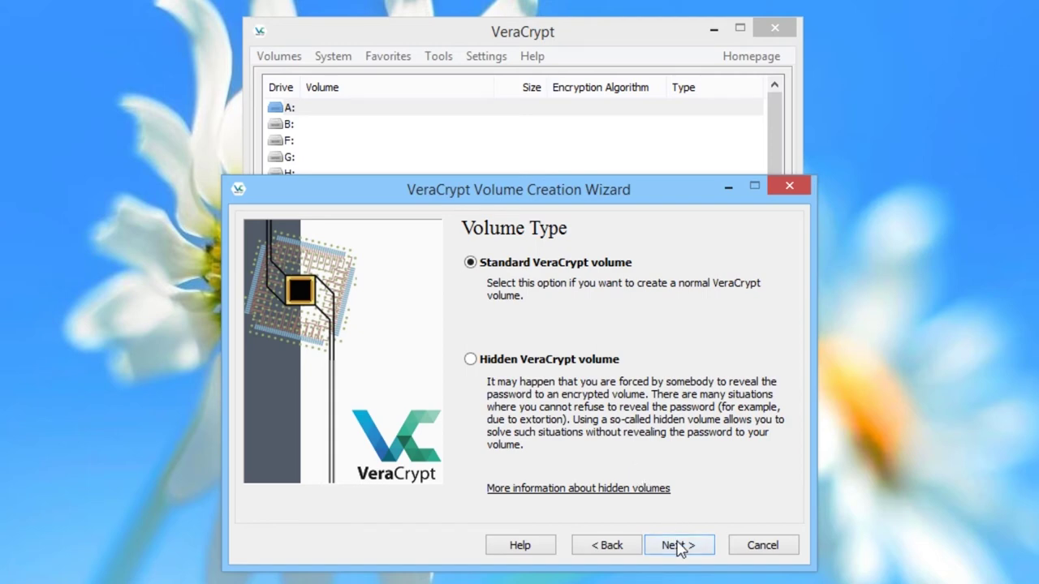
pyautogui.click(678, 546)
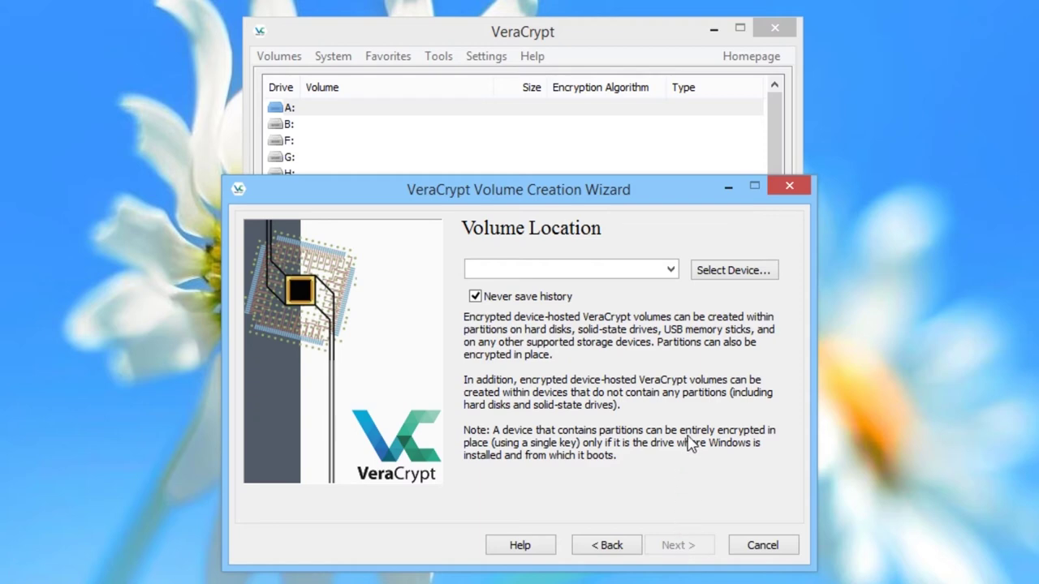
# Select \Device\Harddisk1\Partition1, the 509 MB Sensitive Files partition E:, as the volume location.
pyautogui.click(723, 276)
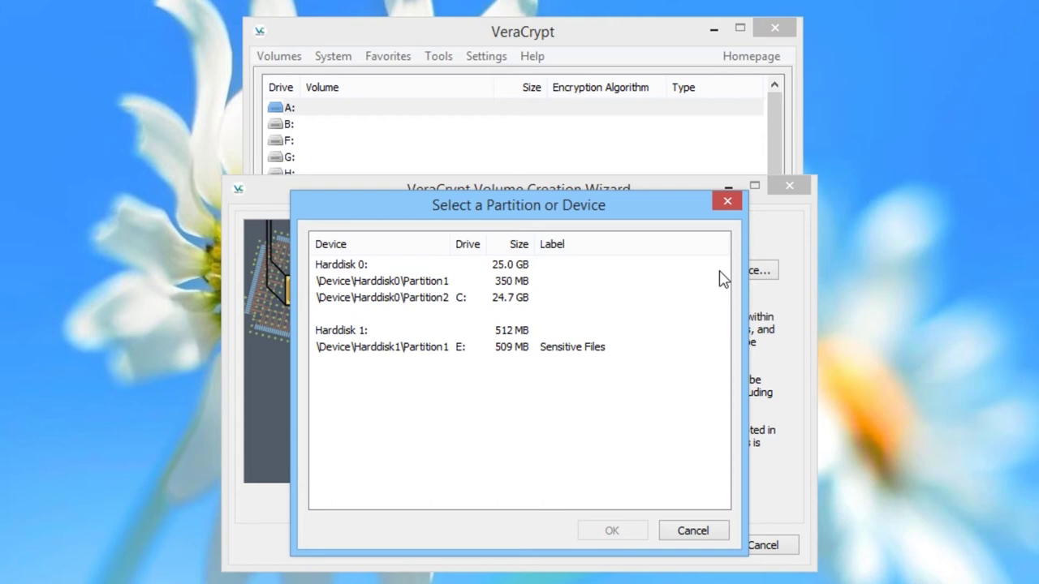
pyautogui.click(445, 354)
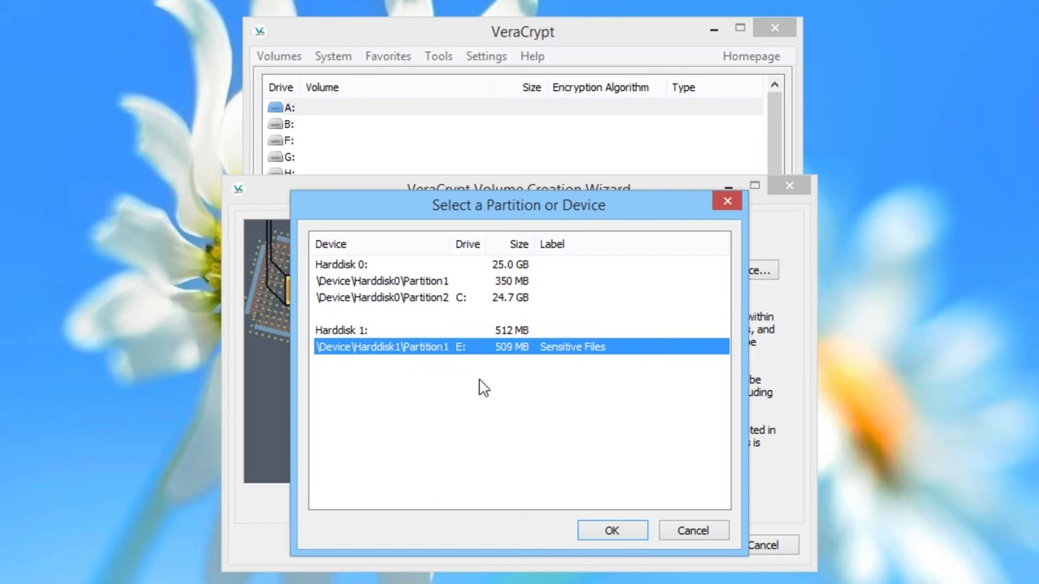
pyautogui.click(611, 532)
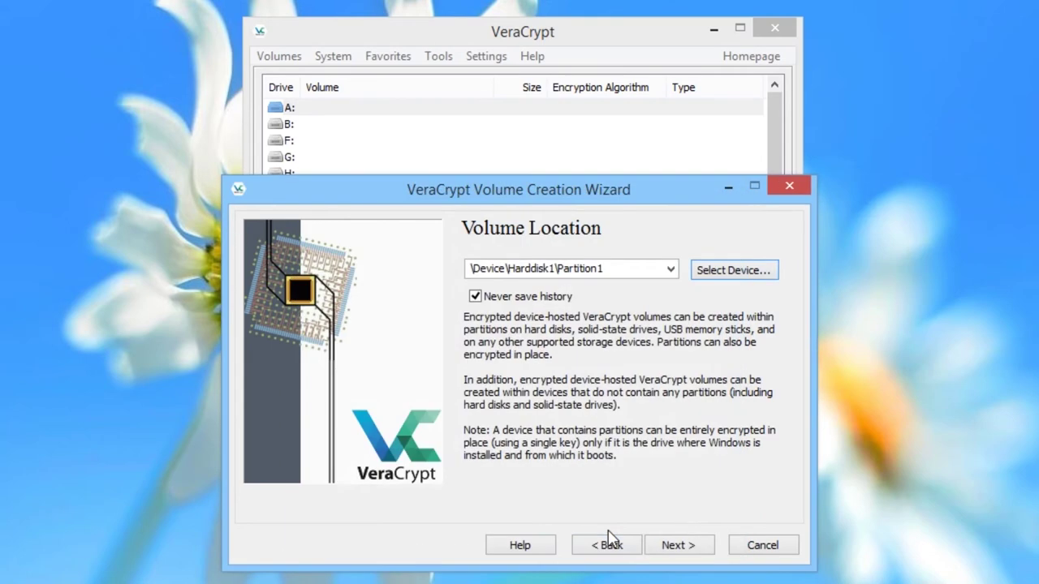
pyautogui.click(671, 547)
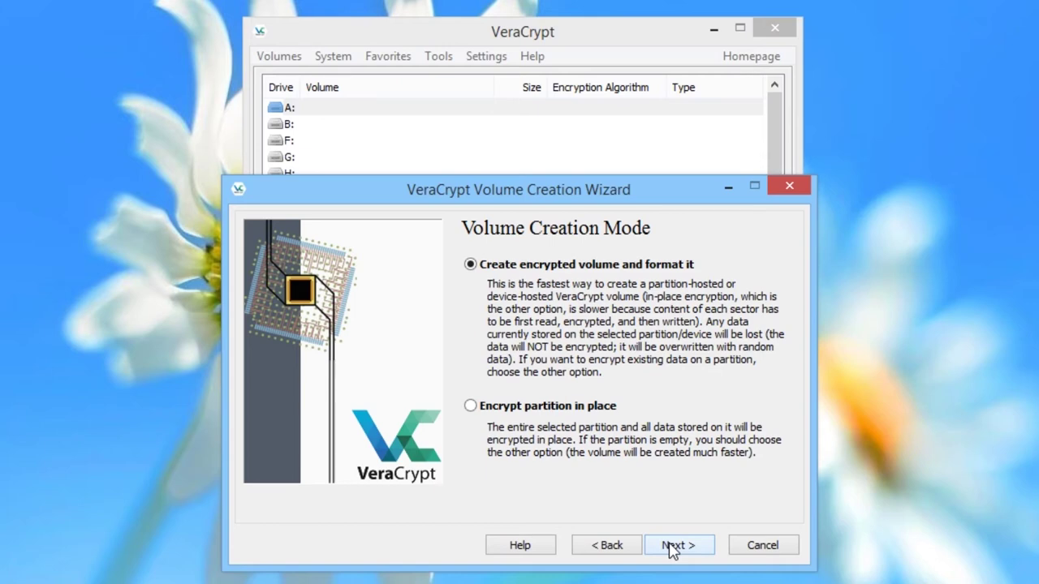
# Keep create-and-format mode, AES with SHA-512, and the full 509 MB size.
pyautogui.click(670, 547)
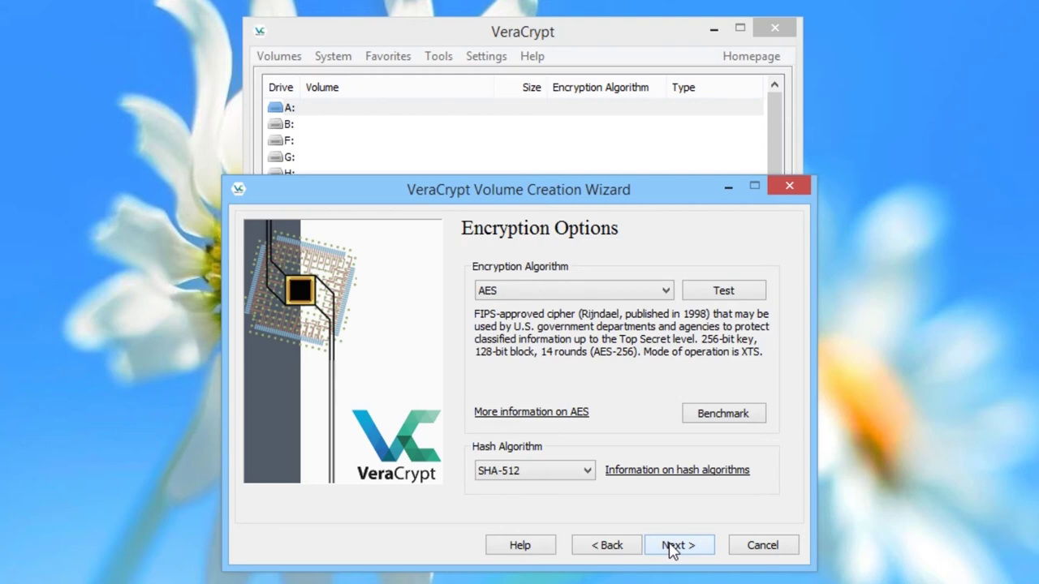
pyautogui.click(670, 547)
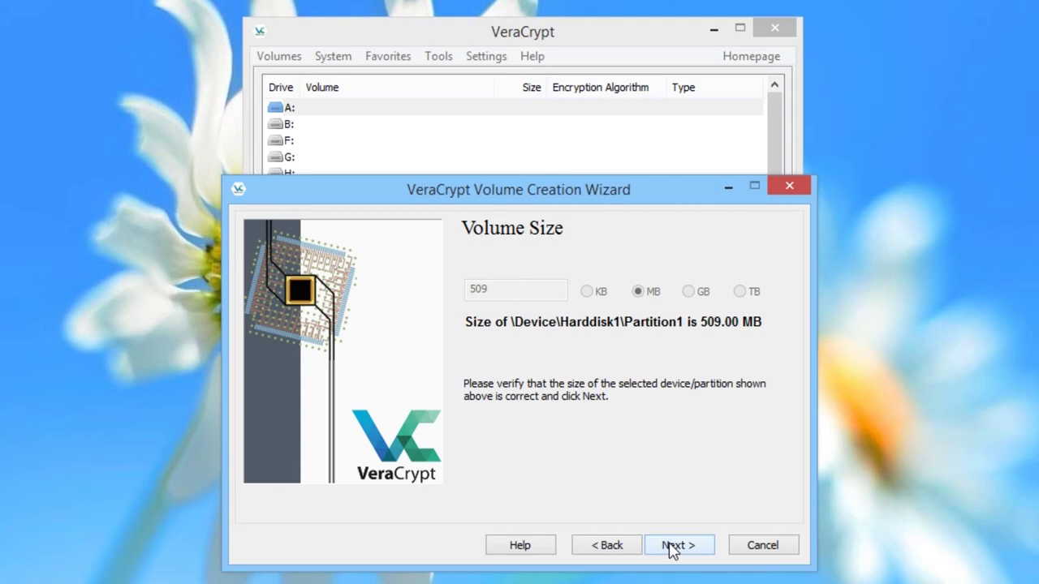
pyautogui.click(670, 546)
# Enter and confirm the volume password, moving on to Volume Format.
pyautogui.write('•••••••••••••••••••••••••••')
pyautogui.press('Tab')
pyautogui.write('••••••••••••••••••••••••••')
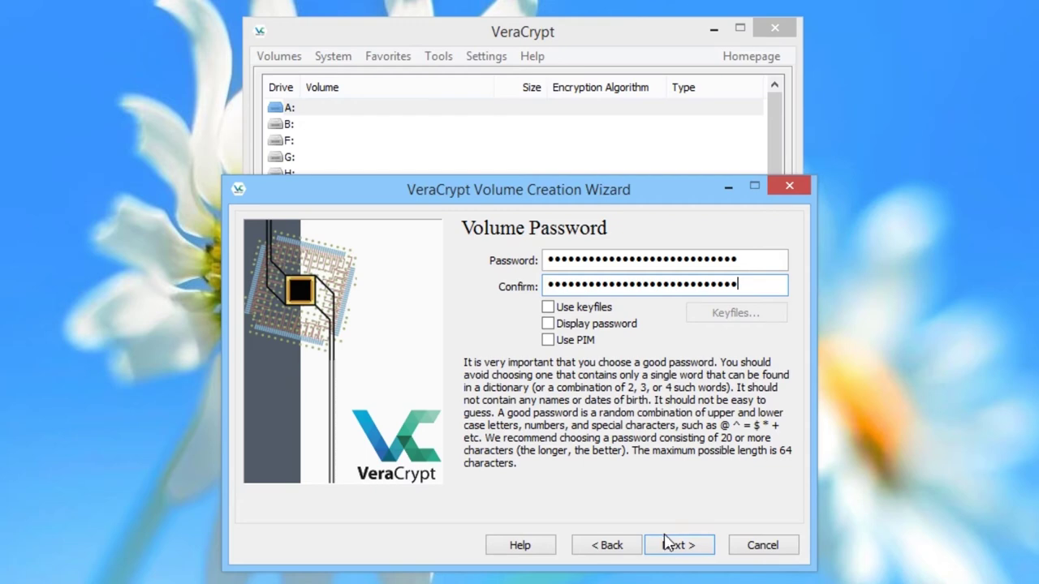
pyautogui.click(671, 547)
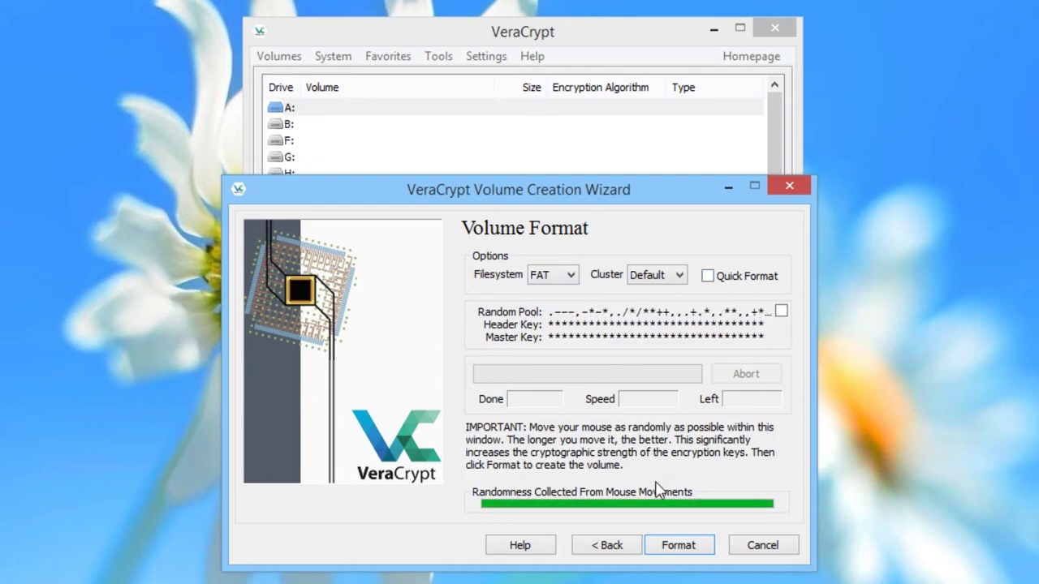
# Format partition E: as a FAT encrypted volume, accepting the erase and drive-letter warnings, then exit.
pyautogui.click(678, 545)
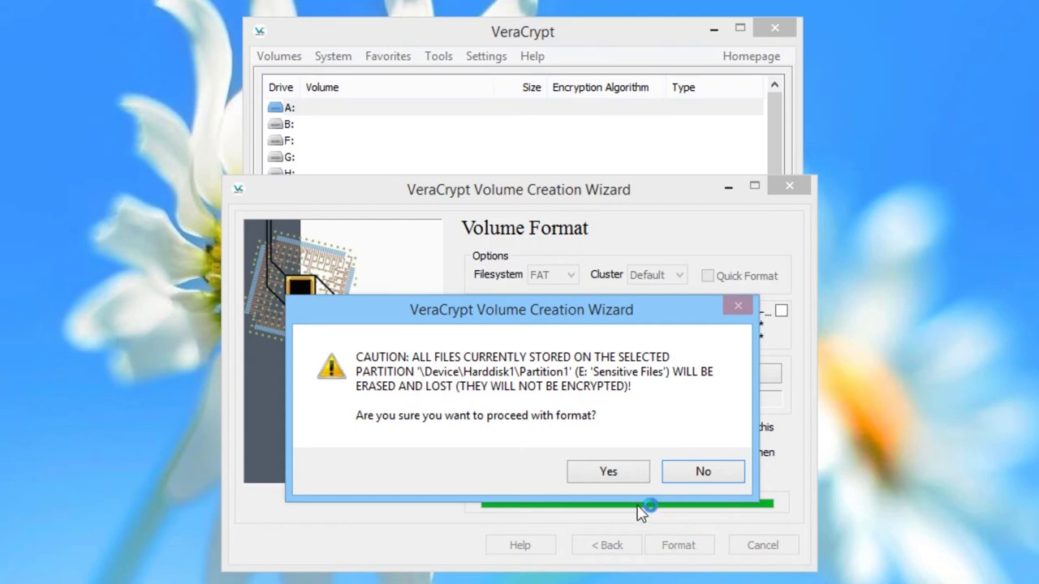
pyautogui.click(615, 478)
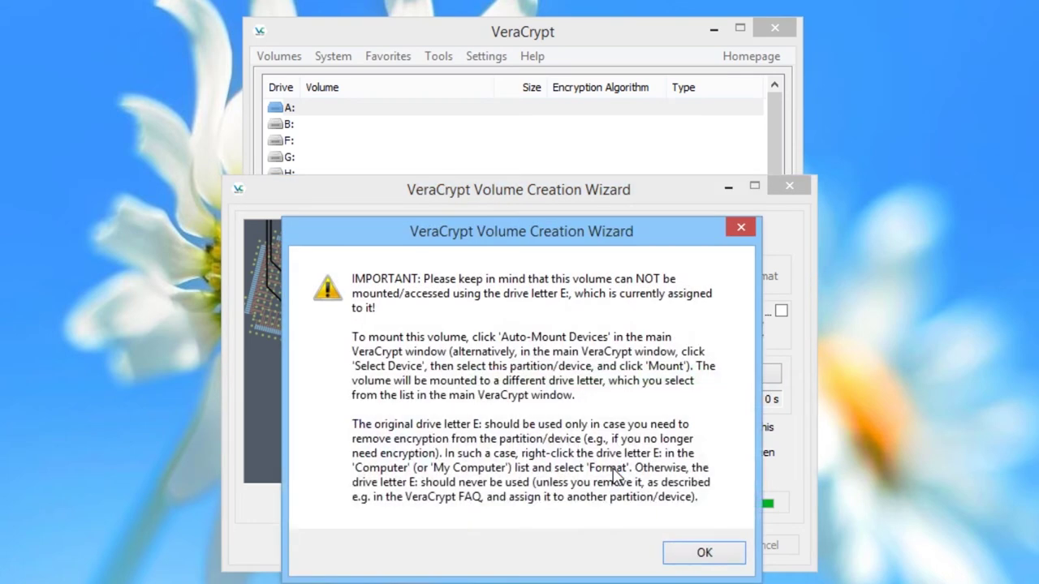
pyautogui.click(697, 562)
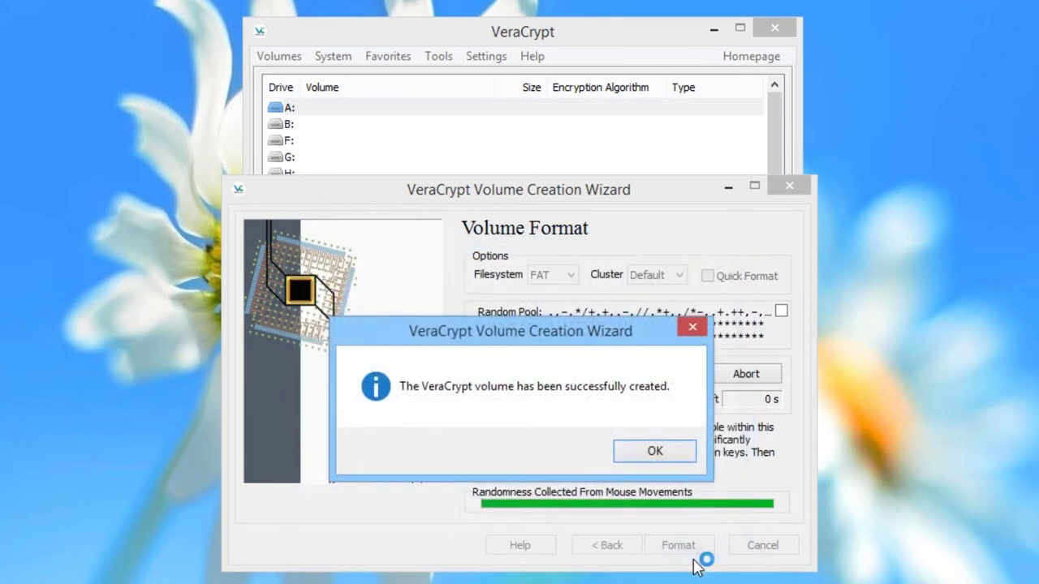
pyautogui.click(669, 456)
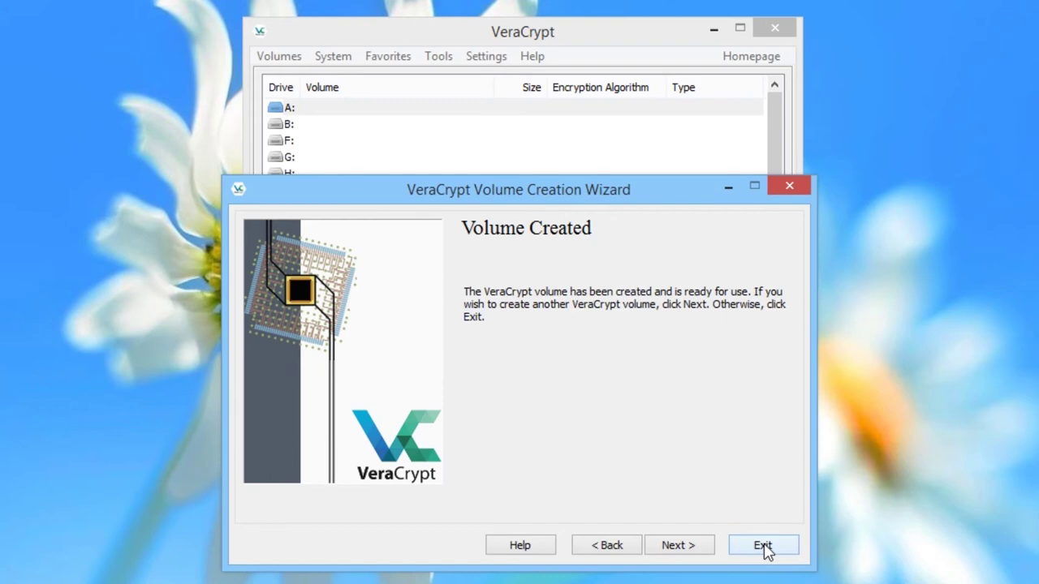
pyautogui.click(763, 545)
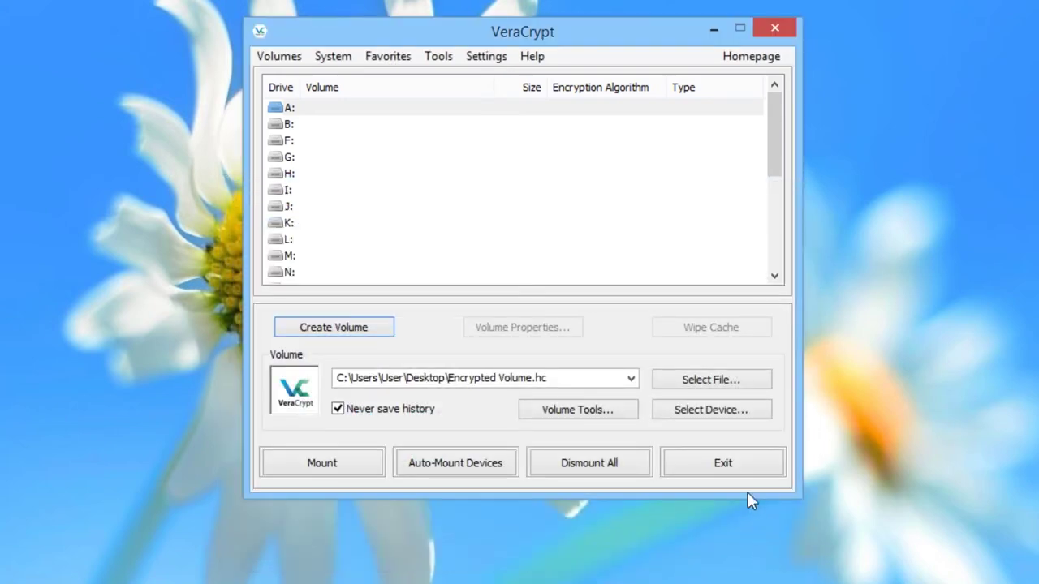
# Mount Harddisk1\Partition1 as drive B: with its password, giving a 508 MB AES volume.
pyautogui.click(736, 414)
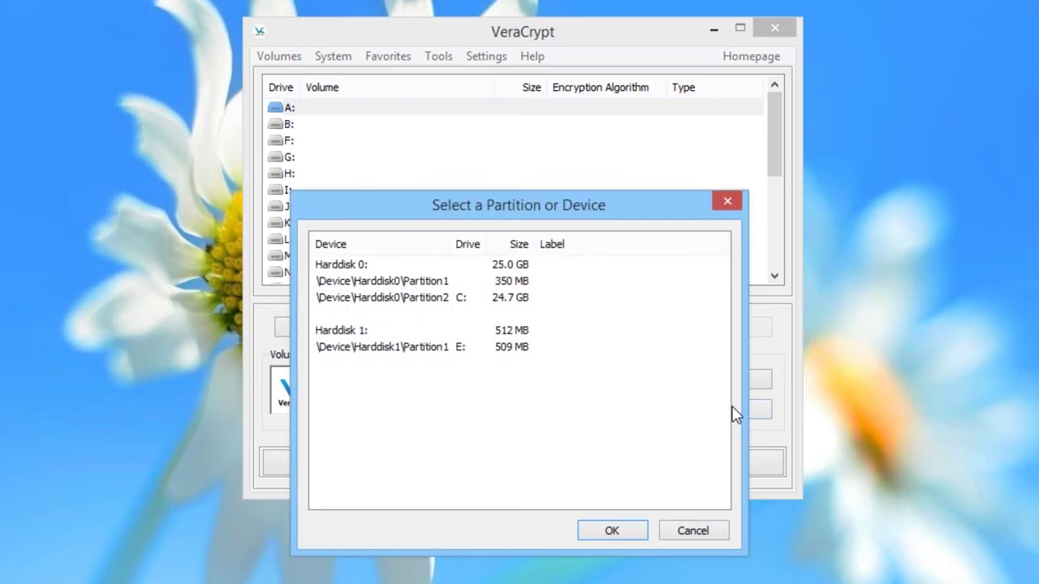
pyautogui.click(444, 349)
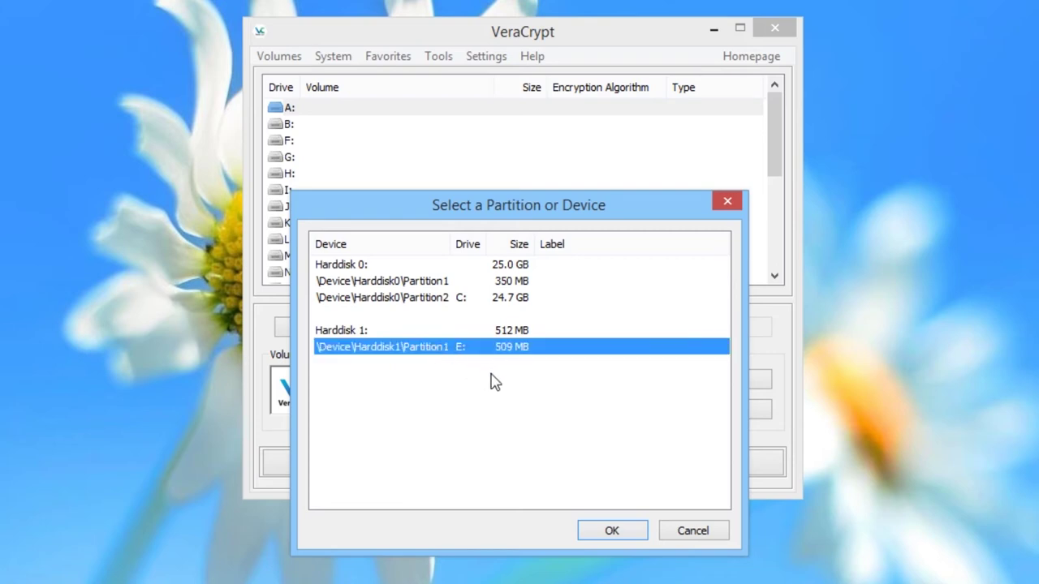
pyautogui.click(613, 531)
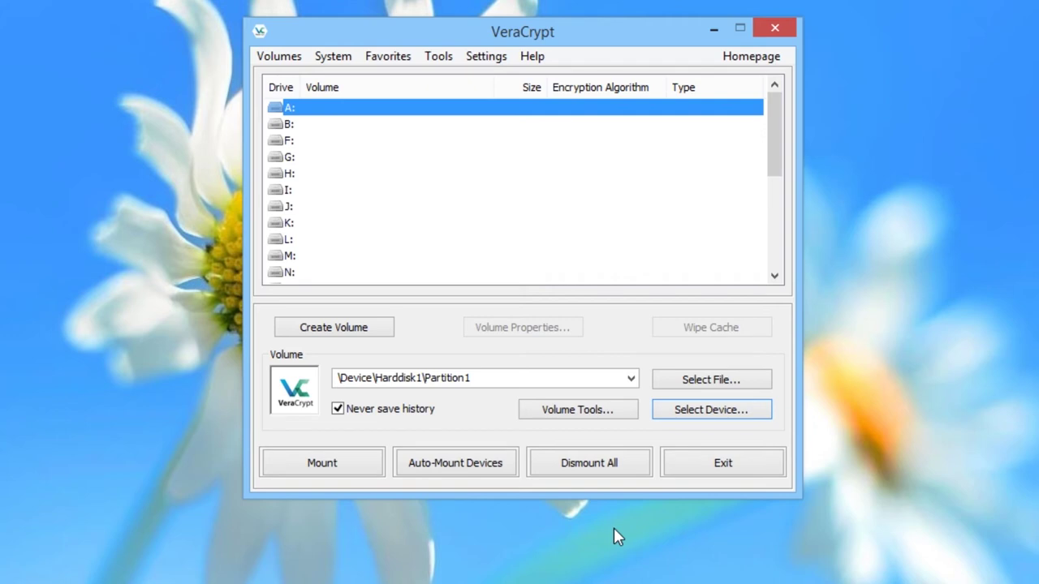
pyautogui.click(397, 125)
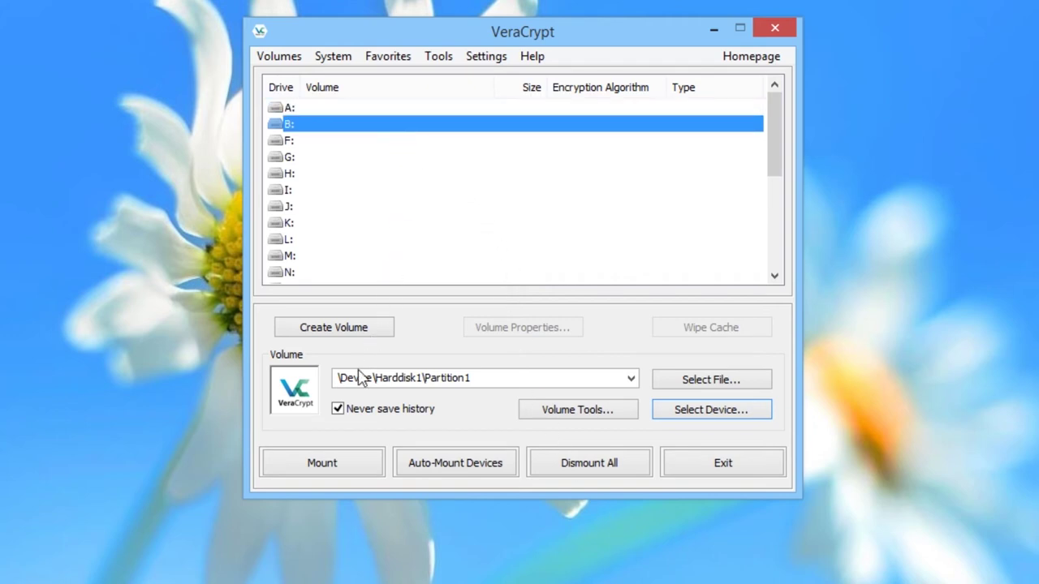
pyautogui.click(339, 461)
pyautogui.write('**********************')
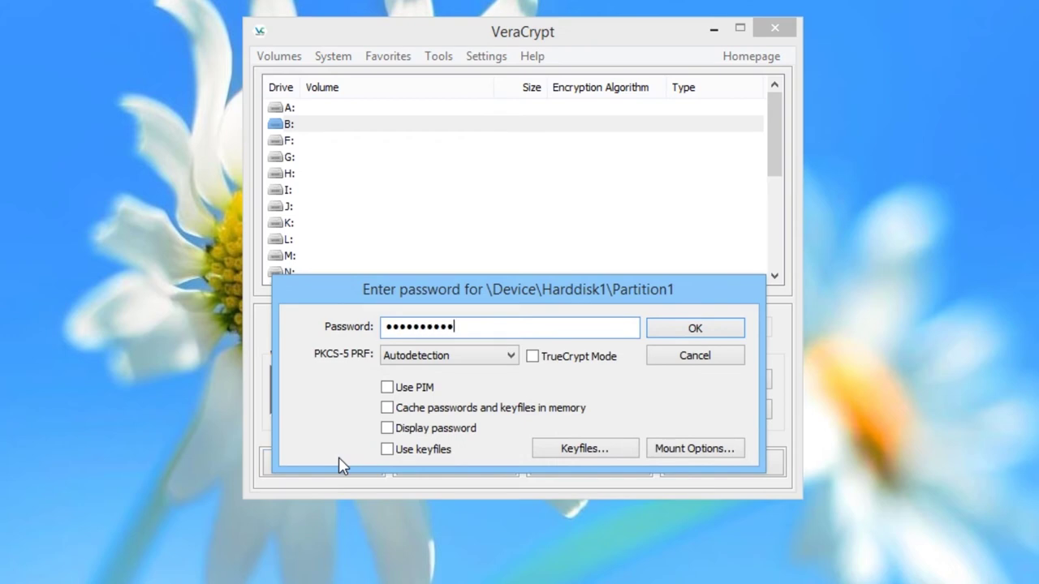
pyautogui.write('*****')
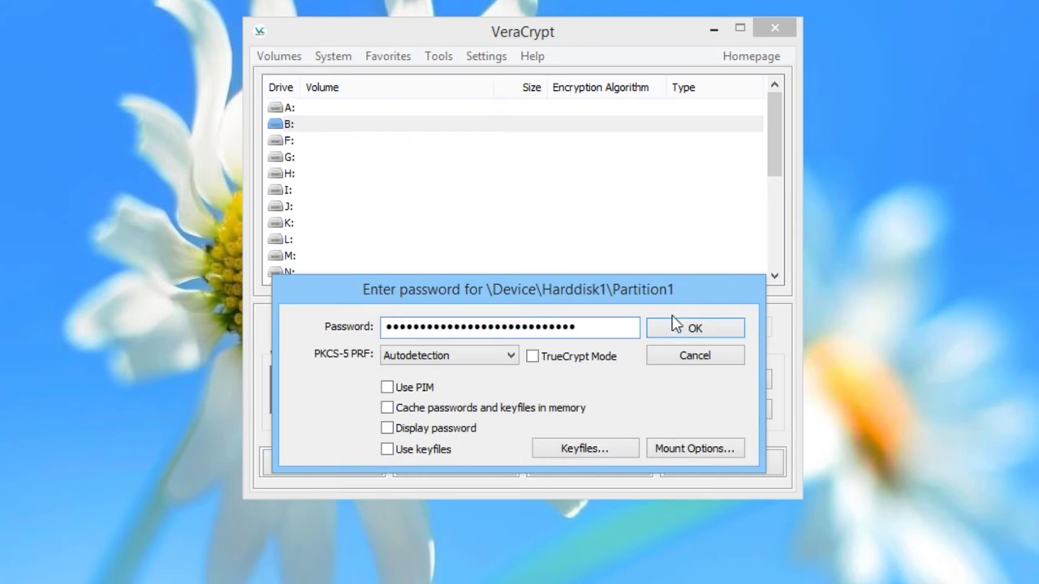
pyautogui.click(717, 326)
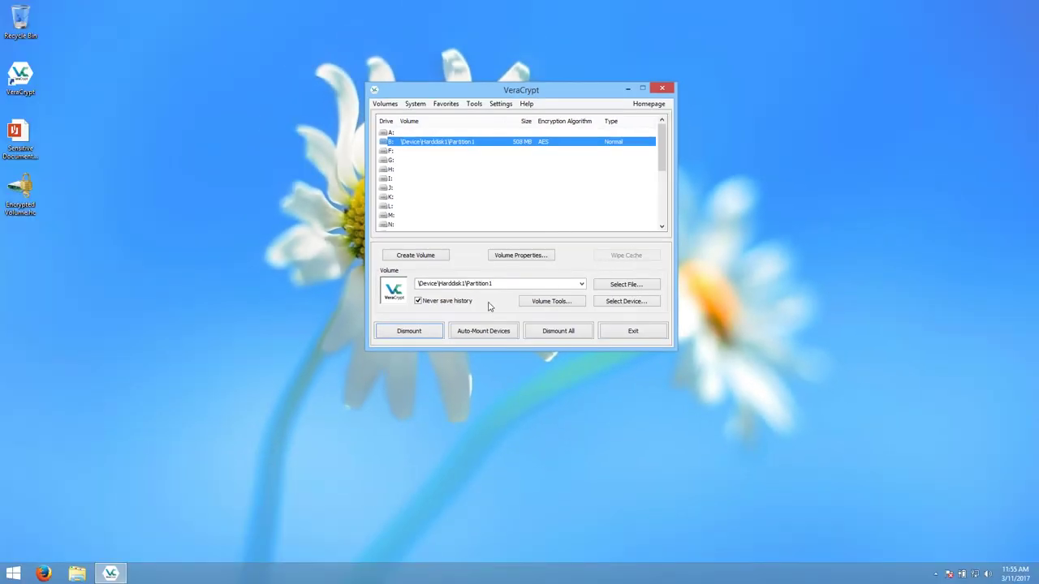
# Open Local Disk (B:) in File Explorer to check its contents.
pyautogui.click(77, 573)
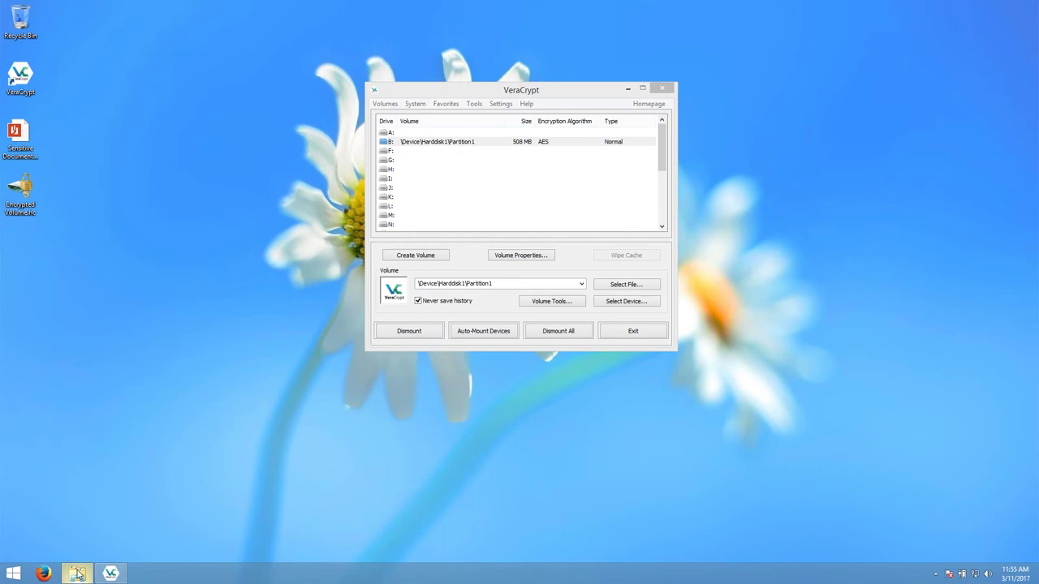
pyautogui.doubleClick(393, 332)
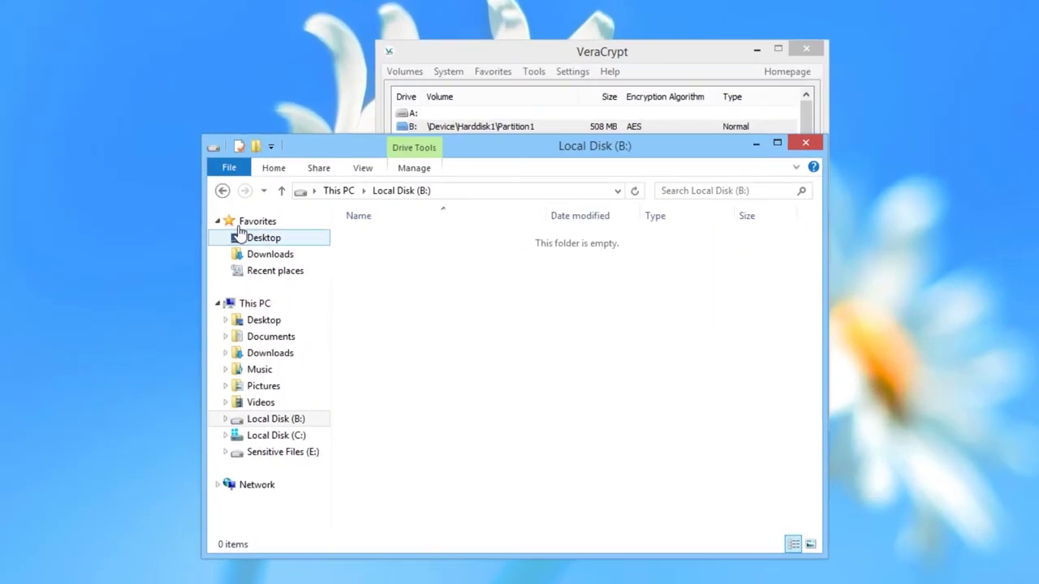
pyautogui.click(224, 193)
pyautogui.click(803, 143)
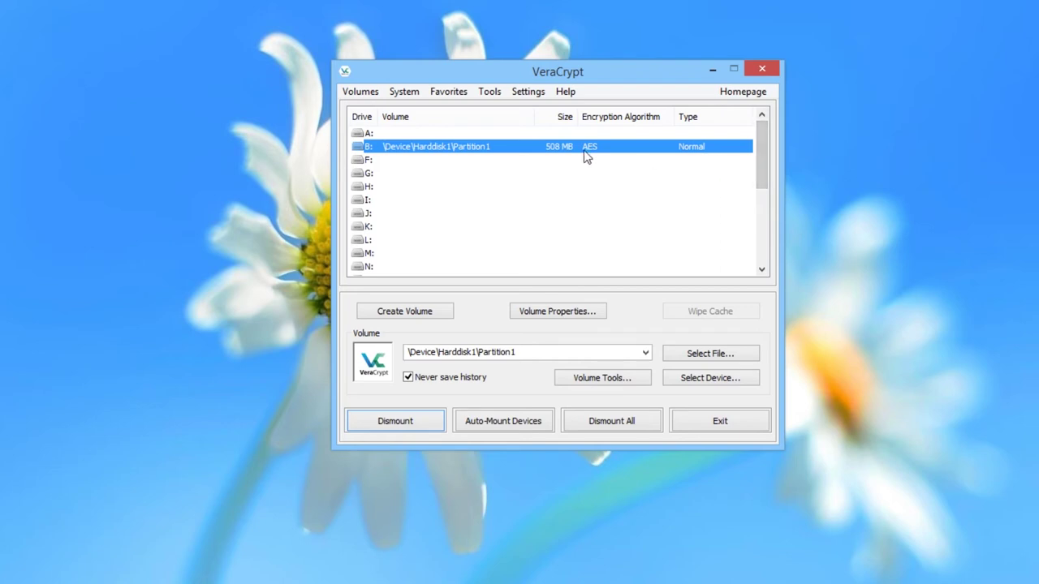
# Drag Sensitive Document.pdf into Local Disk (B:) and close the window.
pyautogui.doubleClick(520, 147)
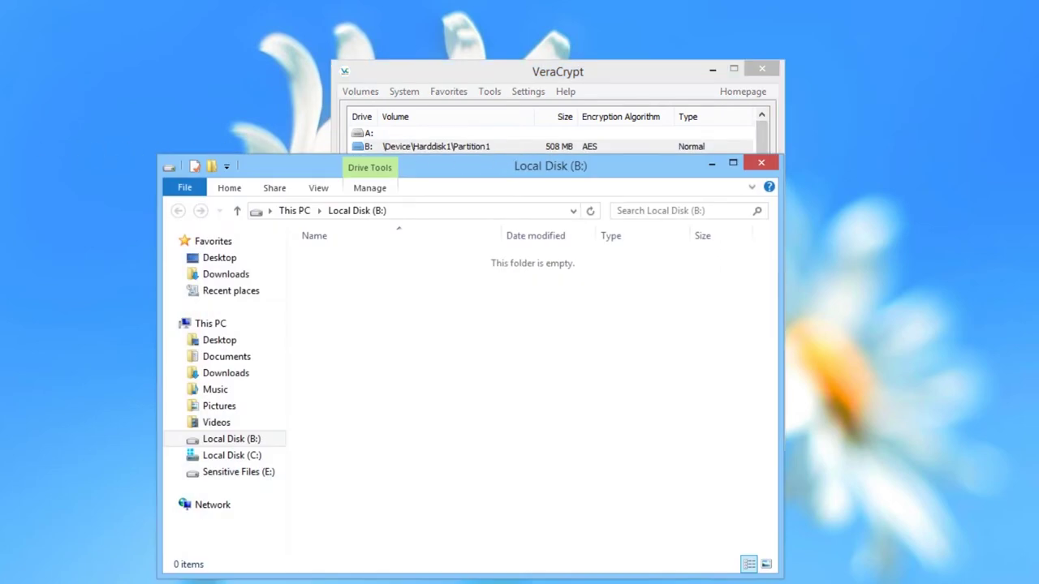
pyautogui.moveTo(4, 147); pyautogui.dragTo(429, 329)
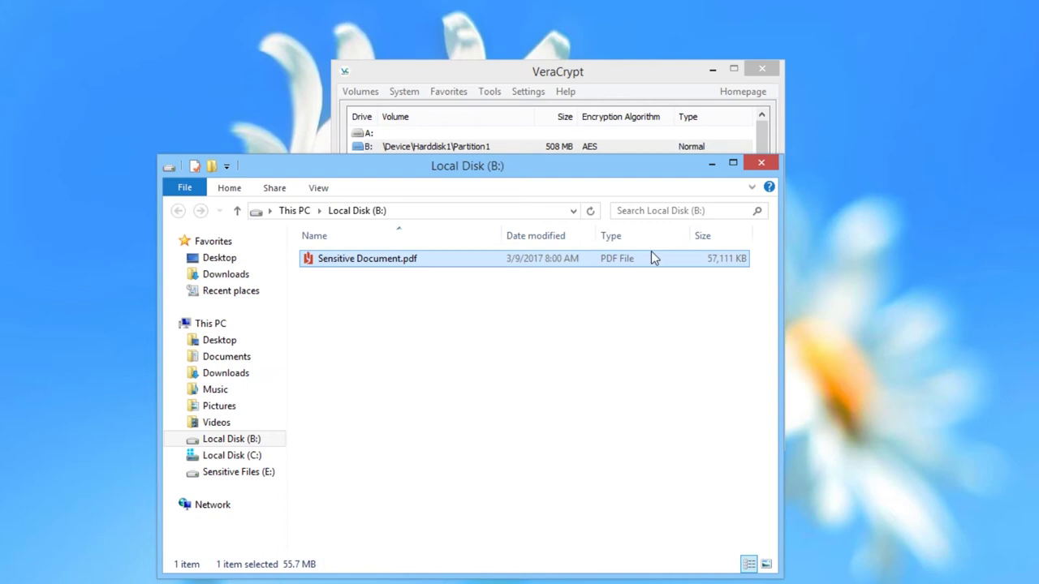
pyautogui.click(762, 165)
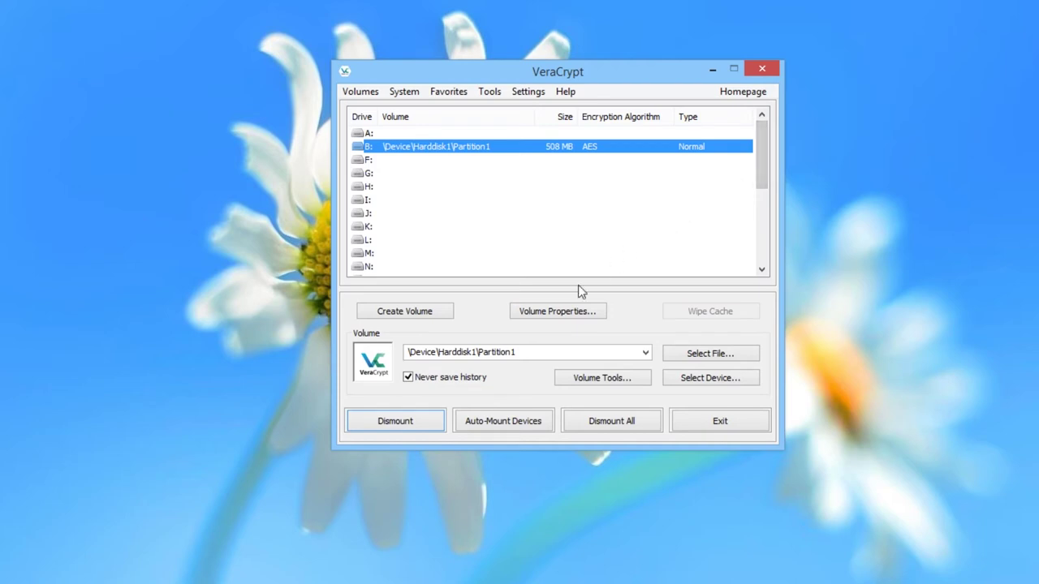
# Dismount the B: volume, then start a new volume with Create Volume.
pyautogui.click(416, 421)
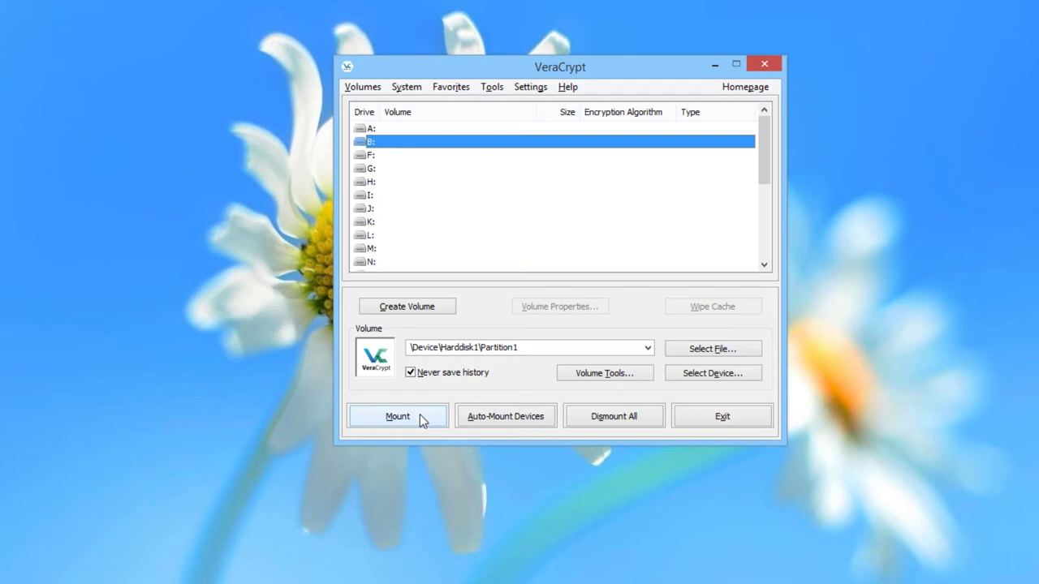
pyautogui.click(420, 305)
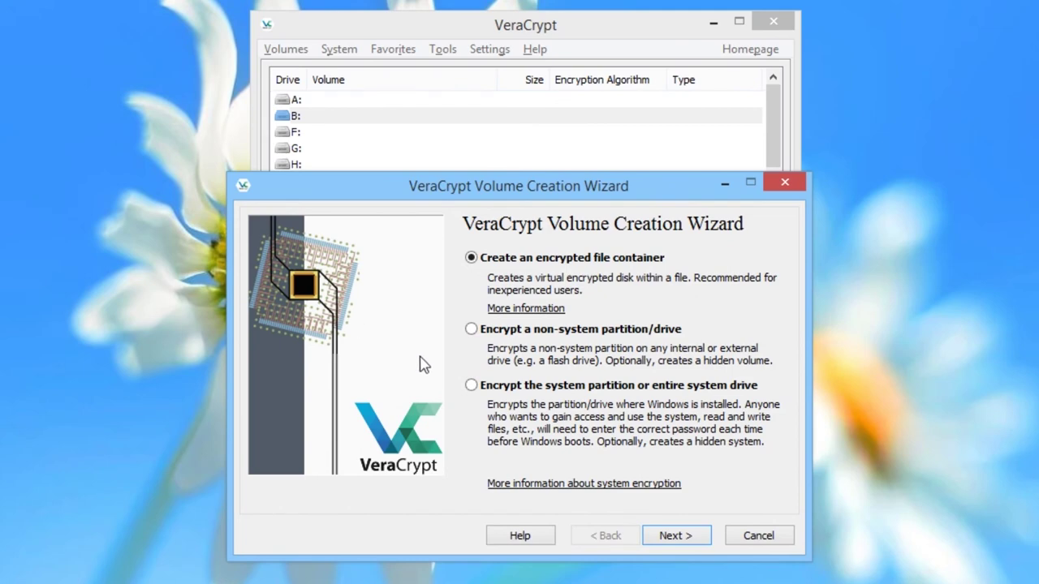
# Choose system-drive encryption, keep the Normal type, and select encrypting the whole drive.
pyautogui.click(471, 386)
pyautogui.click(682, 538)
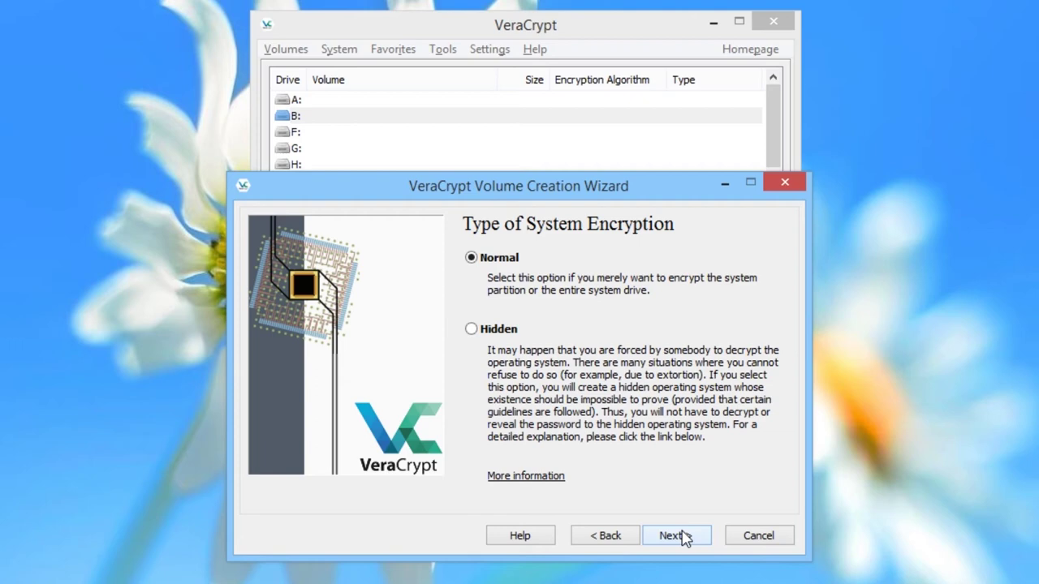
pyautogui.click(686, 539)
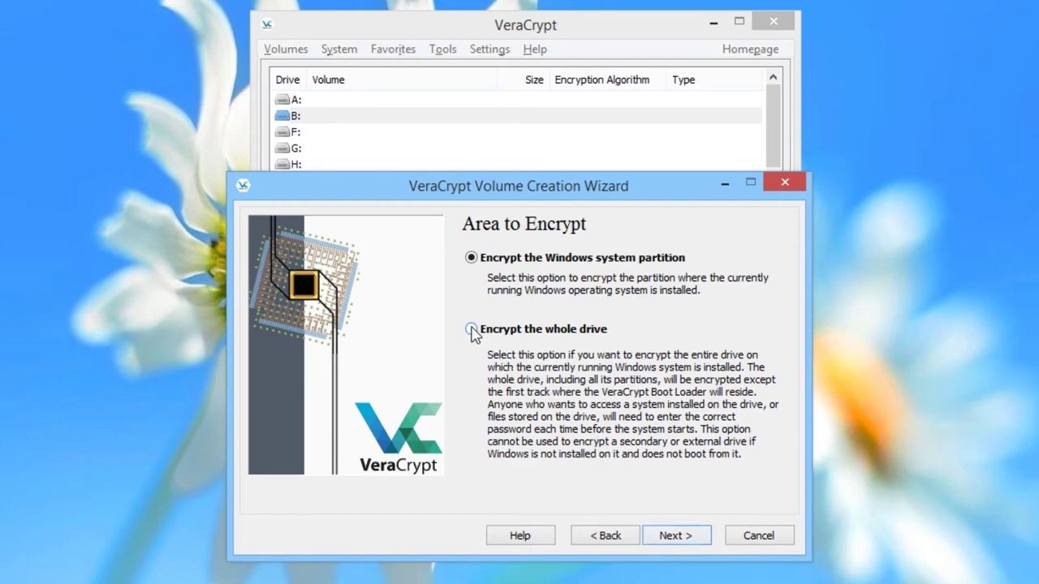
pyautogui.click(472, 330)
pyautogui.click(690, 539)
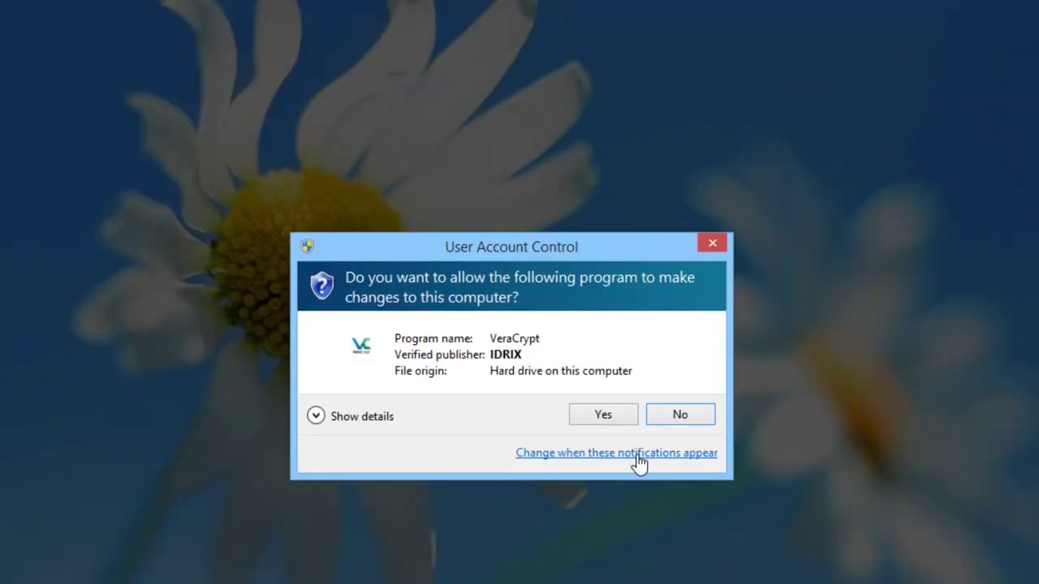
# Allow both UAC prompts and choose Yes to encrypt the Host Protected Area.
pyautogui.click(621, 423)
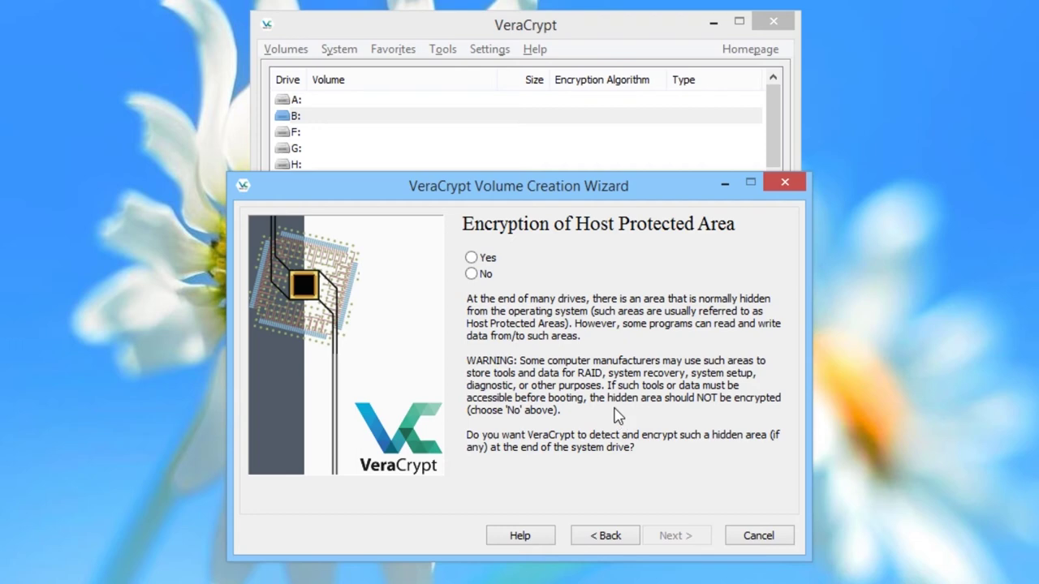
pyautogui.click(472, 258)
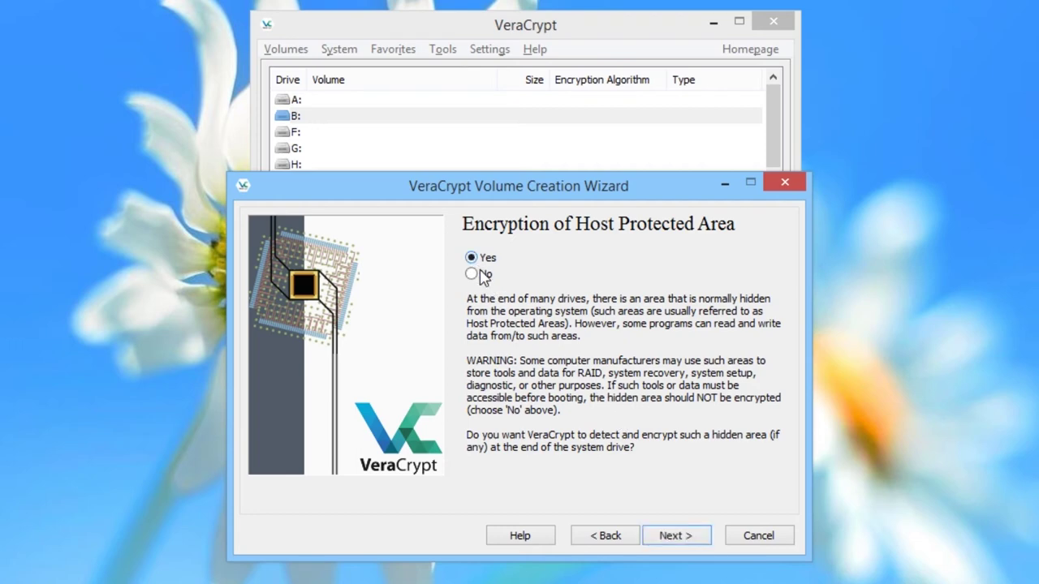
pyautogui.click(675, 536)
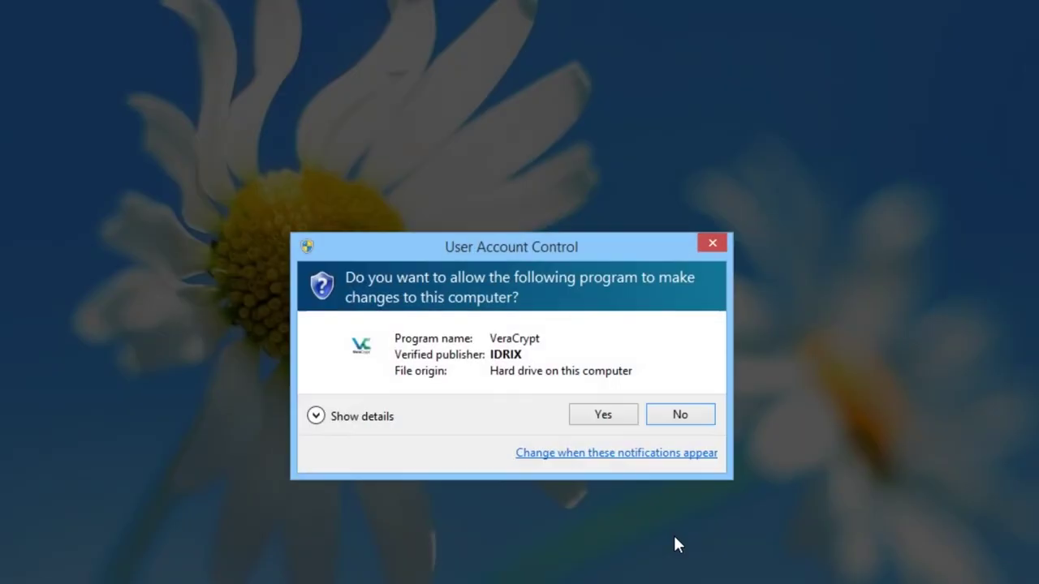
pyautogui.click(623, 414)
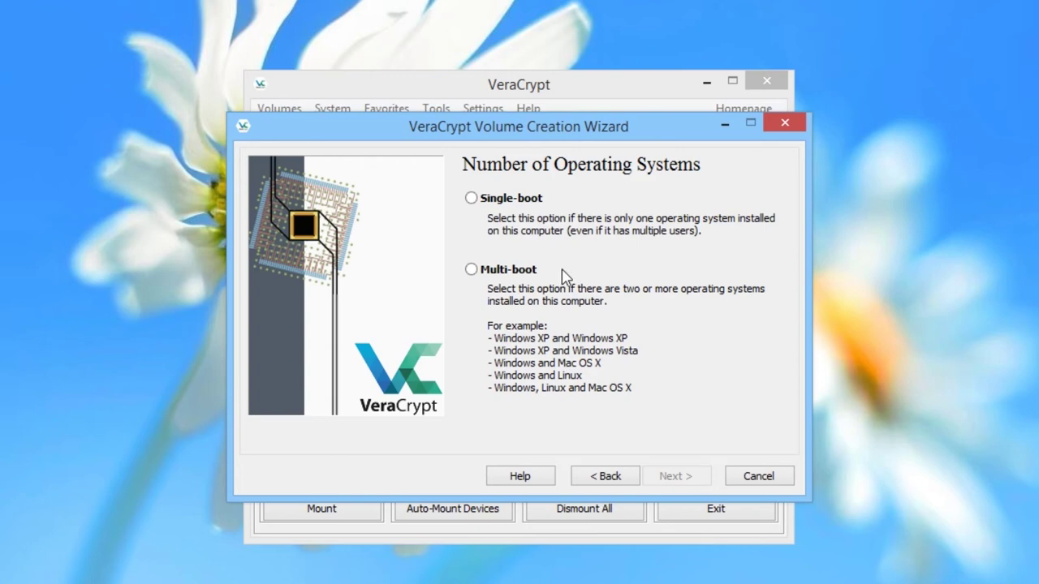
# Declare a single-boot system and keep AES with SHA-256.
pyautogui.click(474, 201)
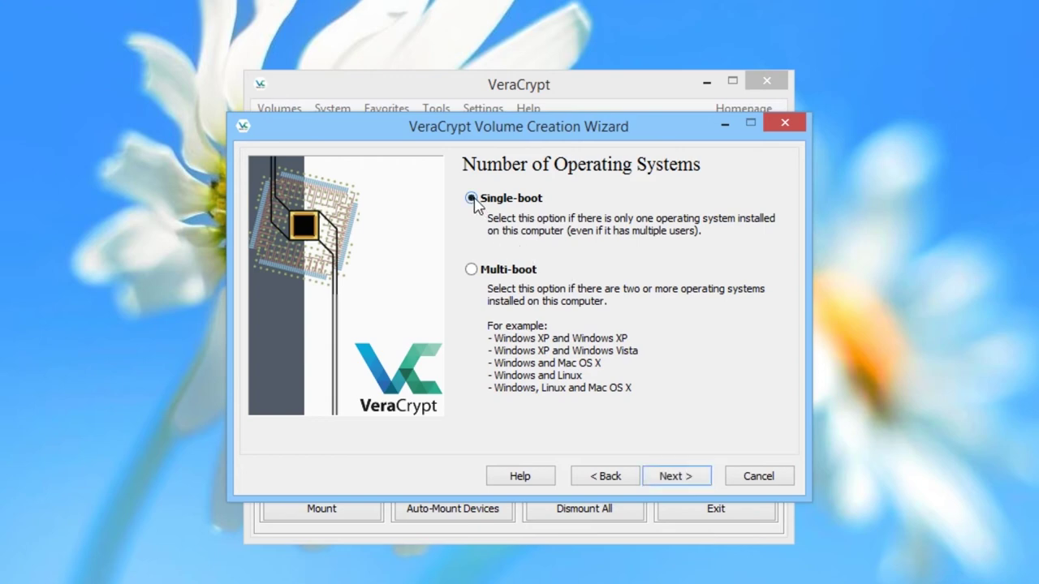
pyautogui.click(678, 479)
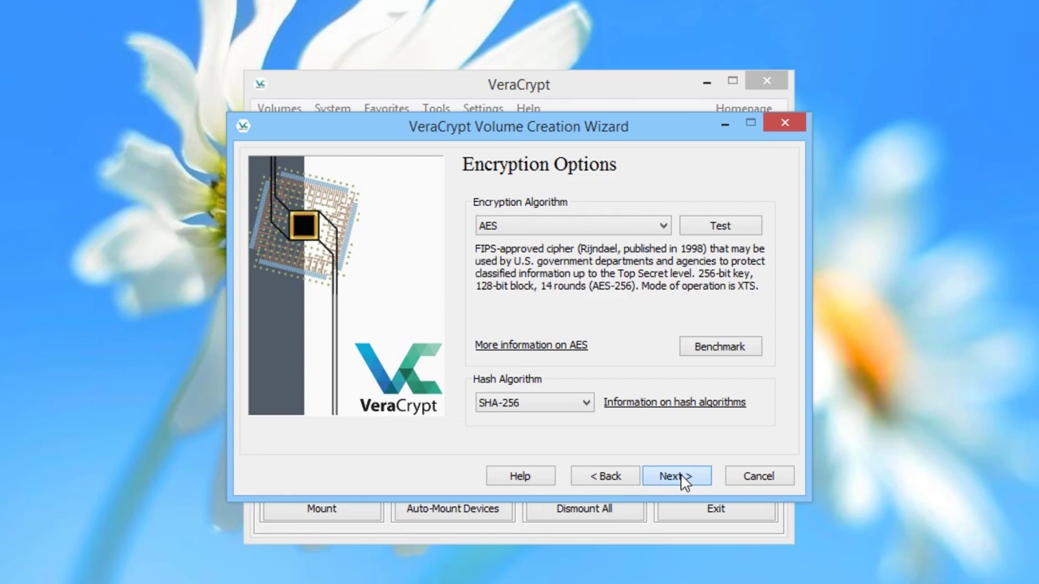
pyautogui.click(676, 476)
# Enter and confirm the system password, then generate keys from collected randomness.
pyautogui.write('****************')
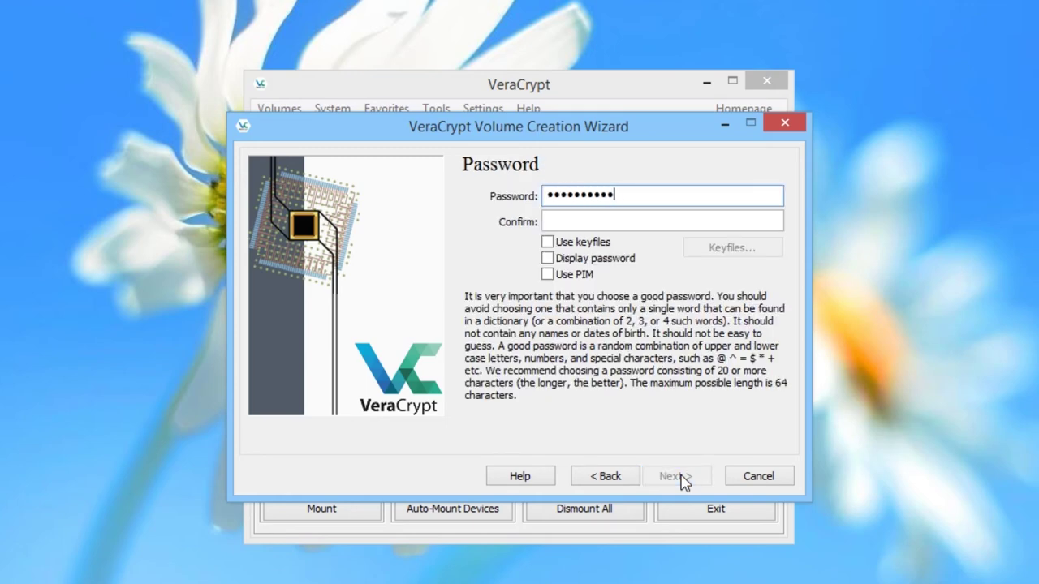
pyautogui.write('**************')
pyautogui.press('Tab')
pyautogui.write('******')
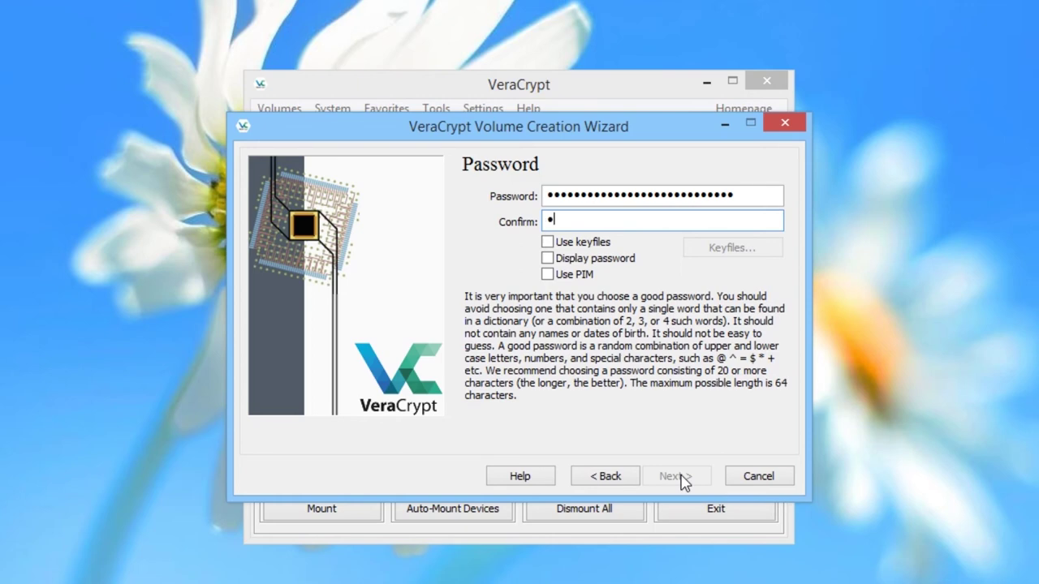
pyautogui.write('************************')
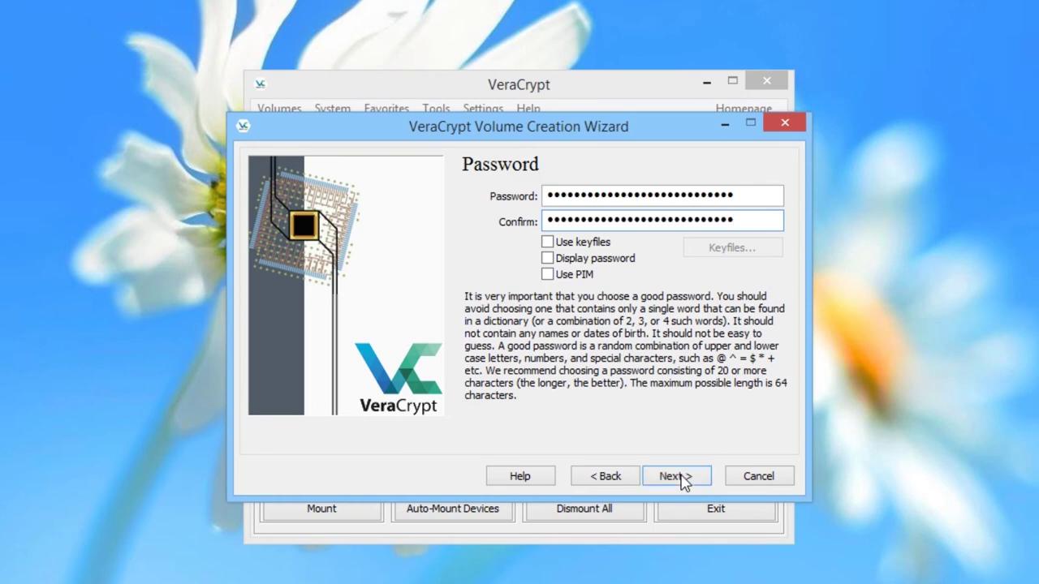
pyautogui.click(676, 476)
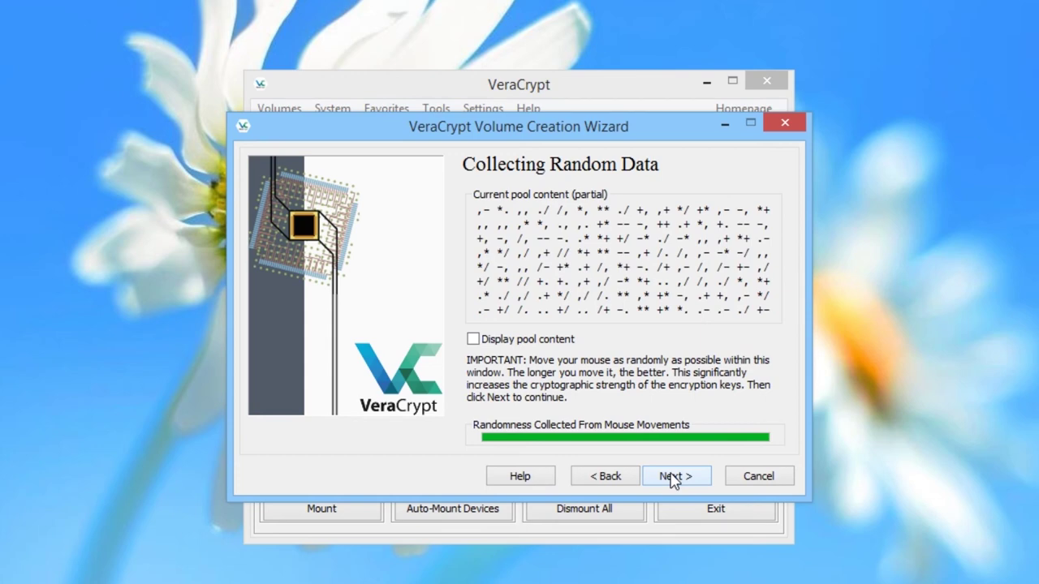
pyautogui.click(670, 477)
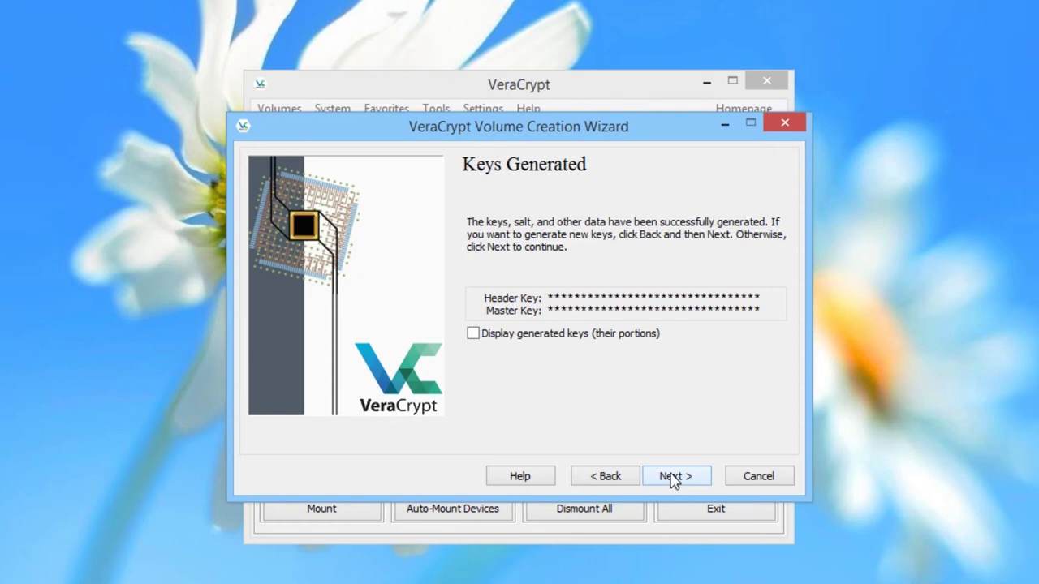
# Accept the generated header and master keys to reach the Rescue Disk page.
pyautogui.click(673, 479)
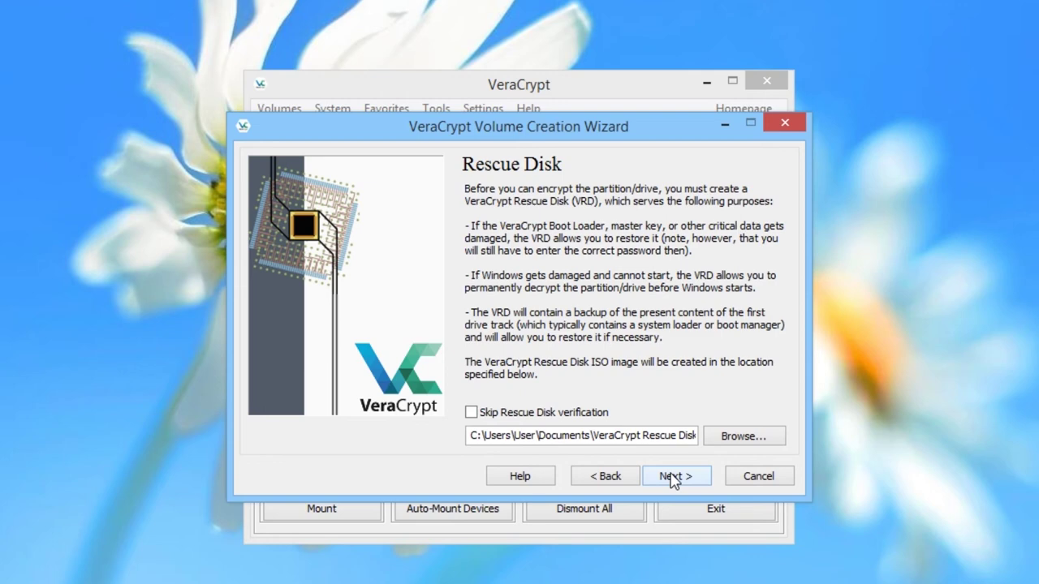
# Save the rescue image as 'VeraCrypt Rescue Disk.iso' on the Desktop and continue.
pyautogui.click(741, 436)
pyautogui.click(133, 180)
pyautogui.click(253, 459)
pyautogui.write('VeraCrypt Rescue')
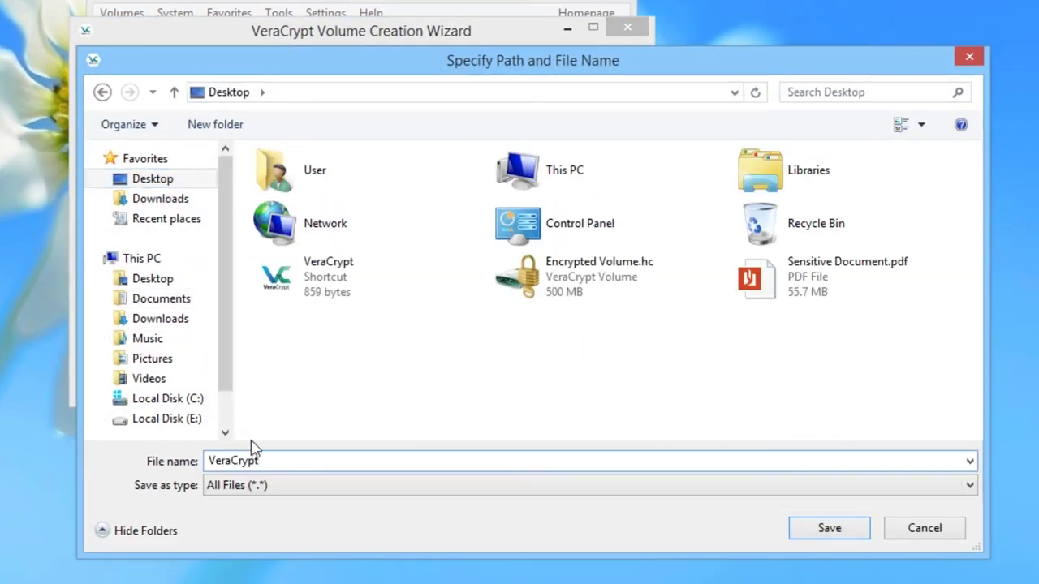
pyautogui.write(' Disk.iso')
pyautogui.click(851, 533)
pyautogui.click(689, 477)
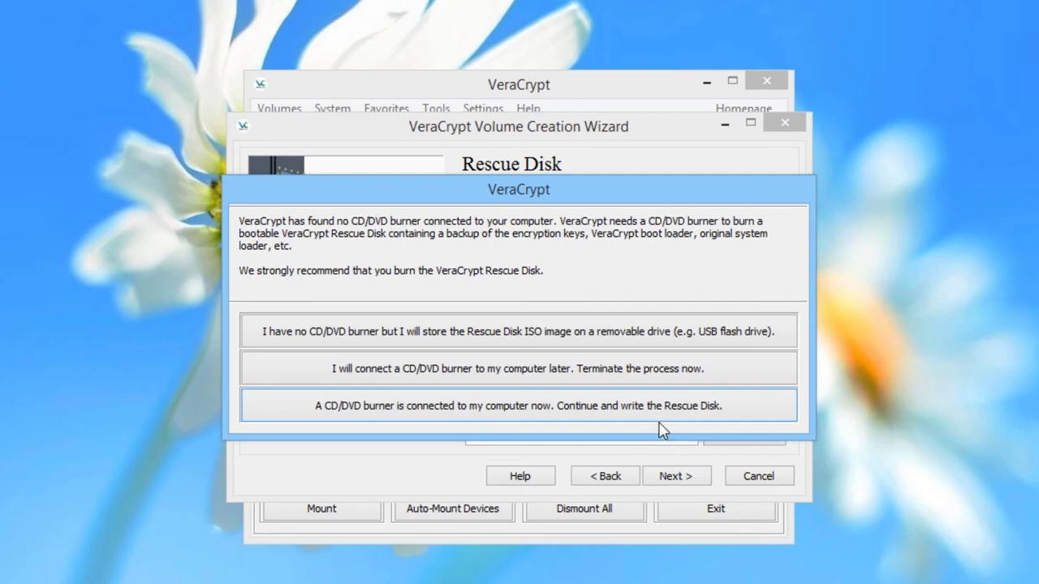
# Opt to store the rescue image on removable media and accept the rescue disk warnings.
pyautogui.click(608, 339)
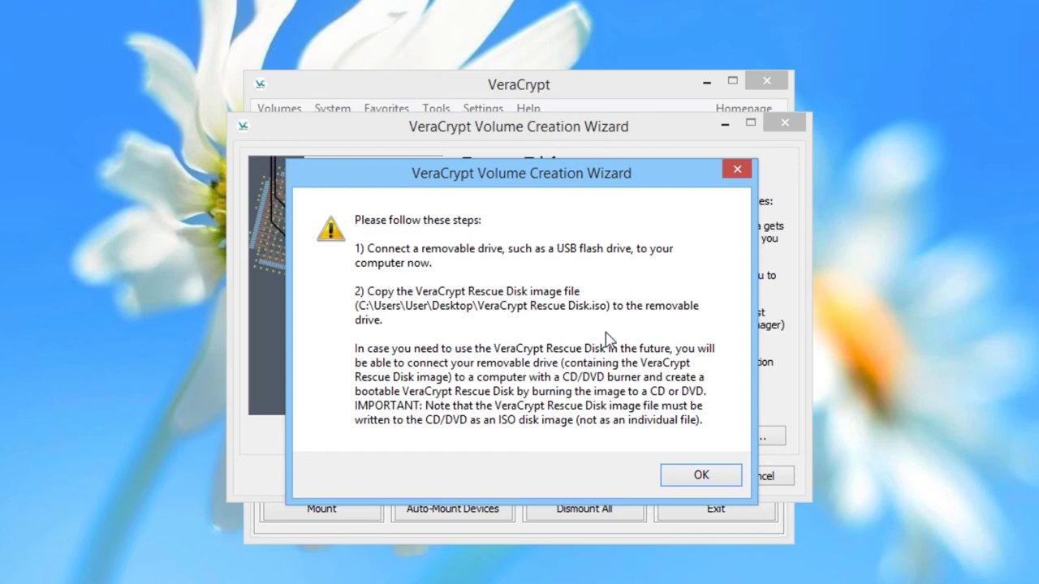
pyautogui.click(702, 475)
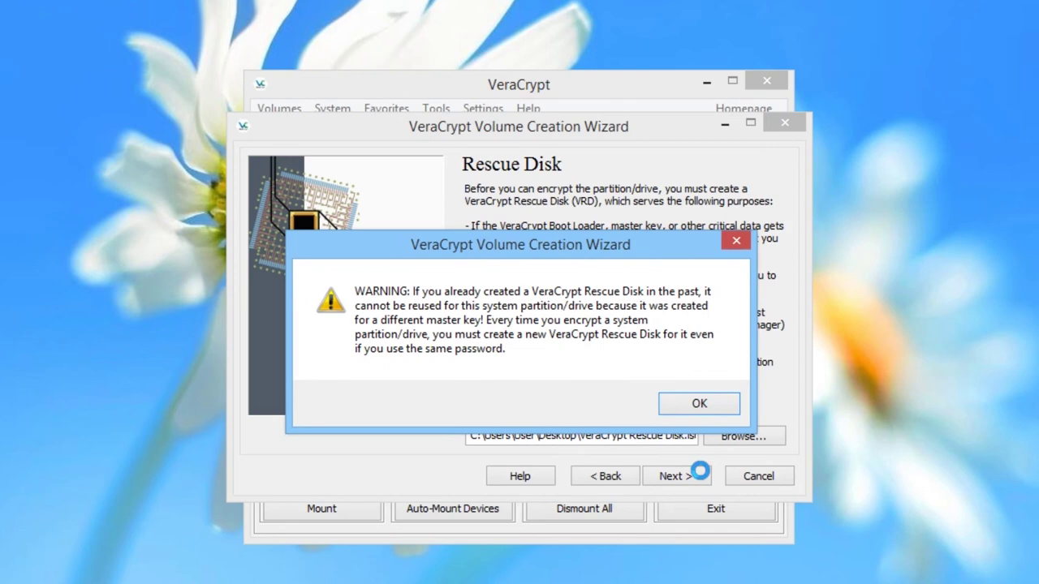
pyautogui.click(694, 406)
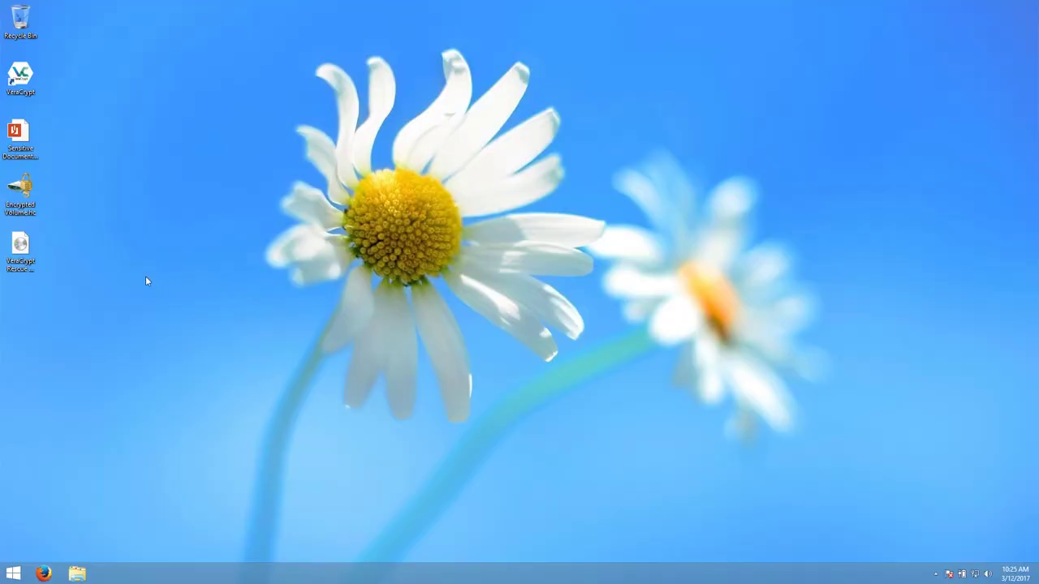
# Burn the desktop's VeraCrypt Rescue Disk.iso to the disc in drive E: and close the burner.
pyautogui.rightClick(21, 255)
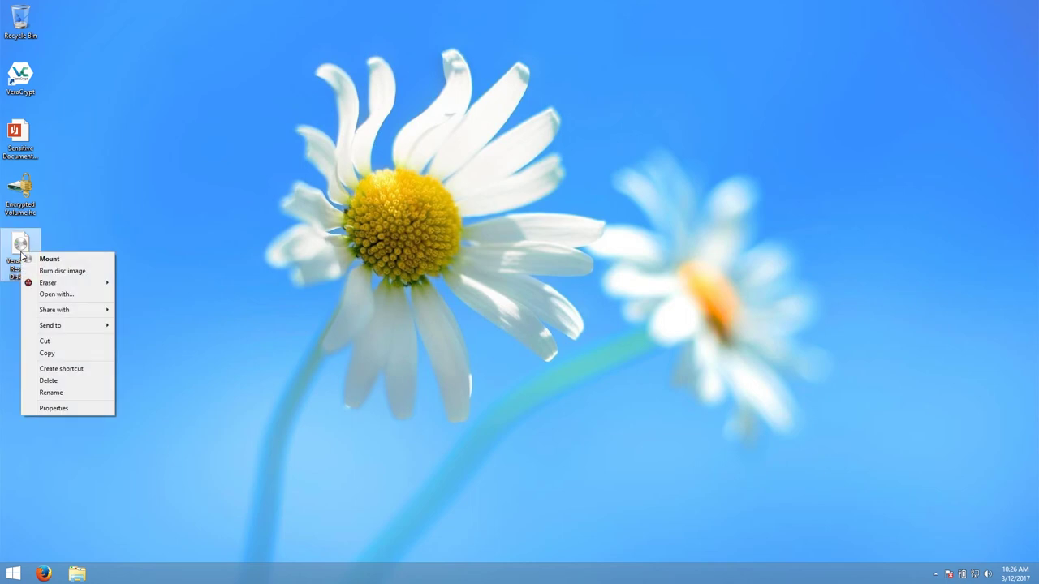
pyautogui.click(78, 271)
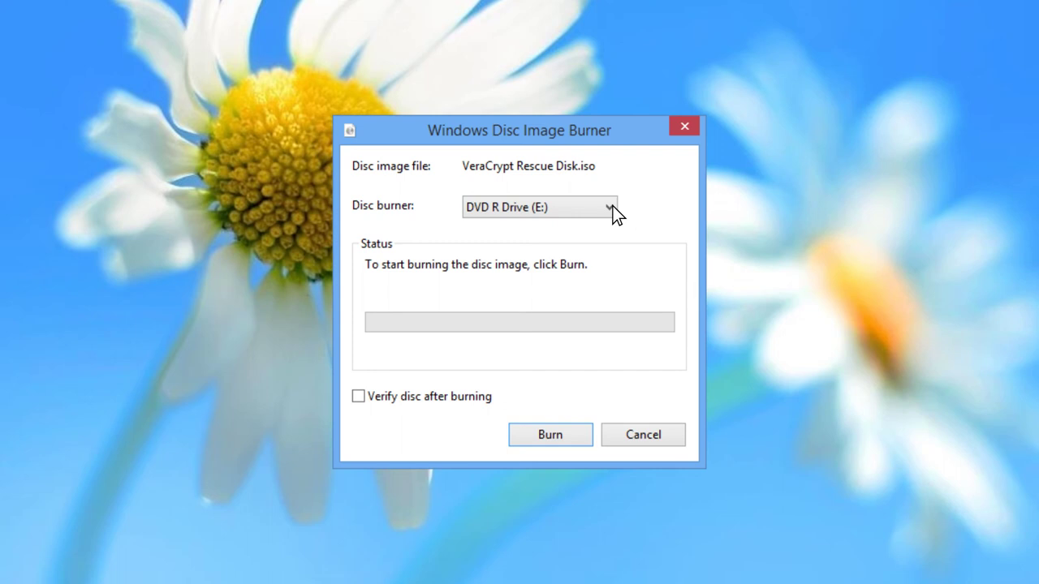
pyautogui.click(551, 433)
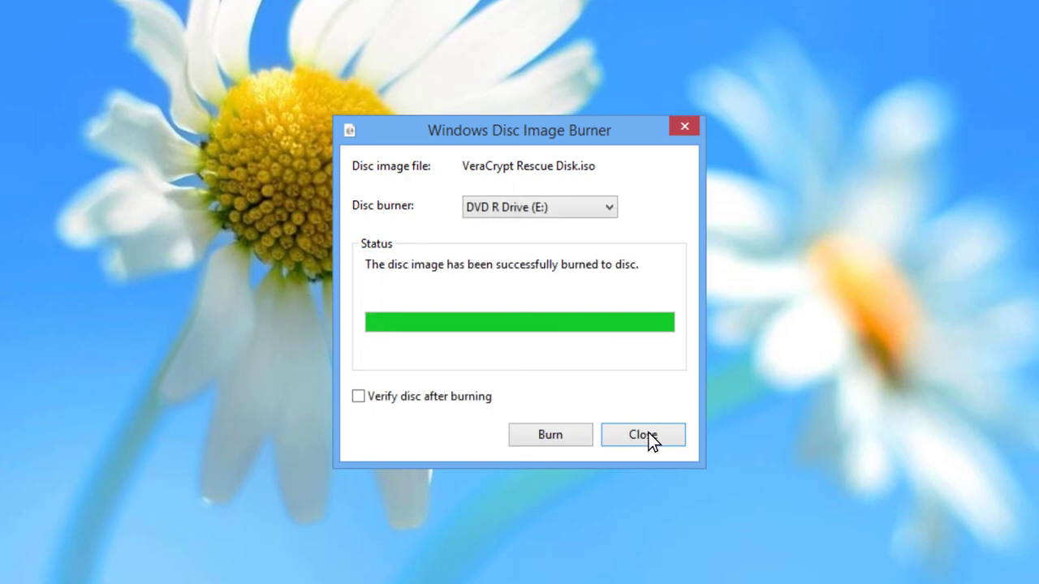
pyautogui.click(644, 434)
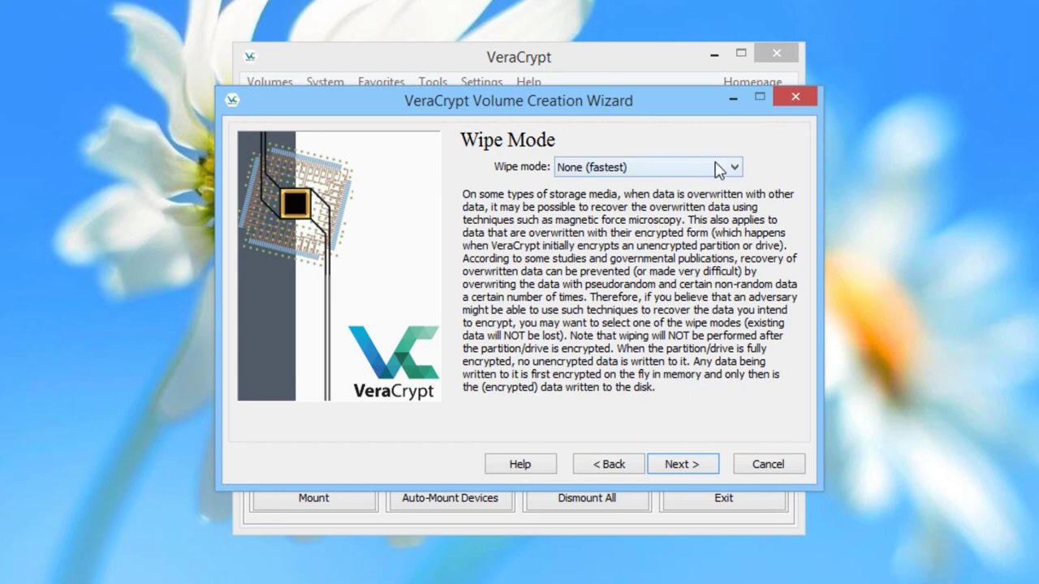
# Choose the 3-pass (US DoD 5220.22-M) wipe mode and confirm the warning.
pyautogui.click(716, 165)
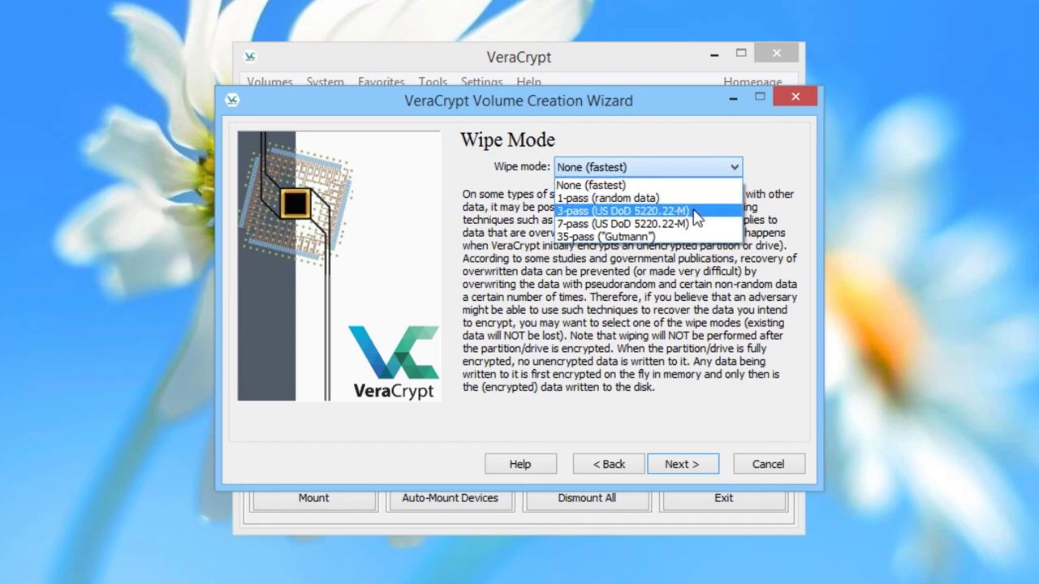
pyautogui.click(696, 213)
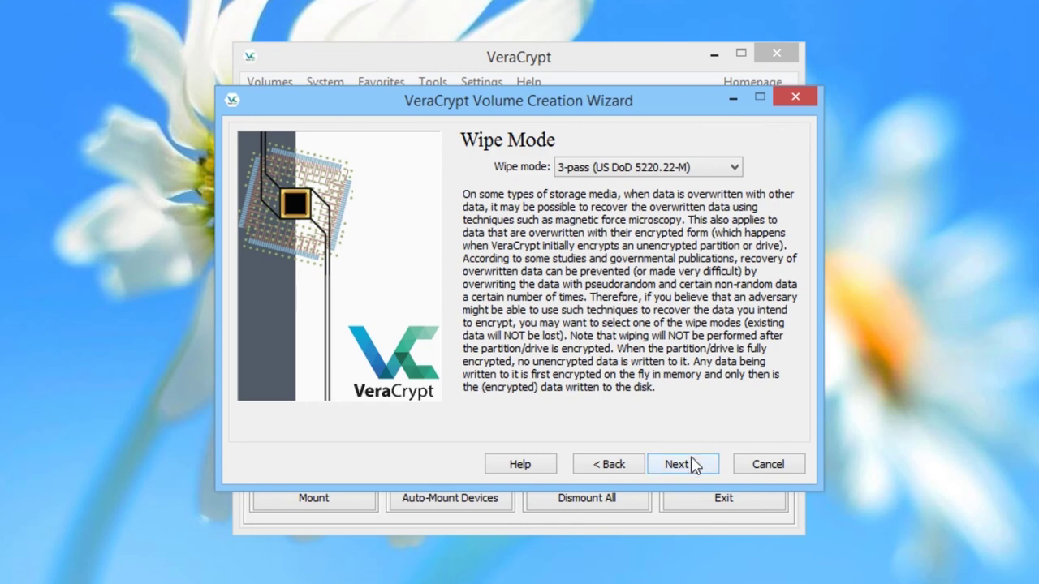
pyautogui.click(678, 464)
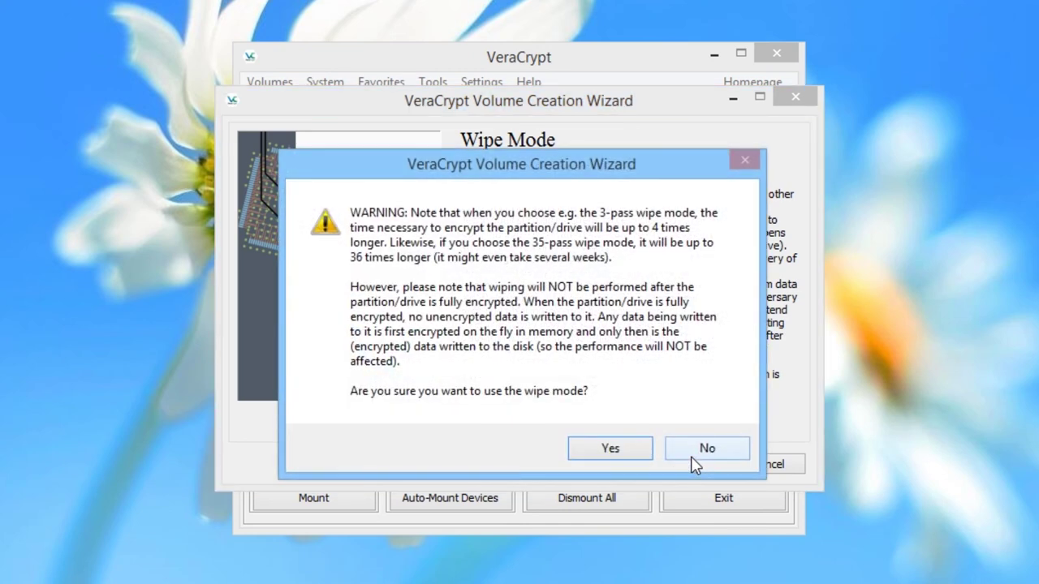
pyautogui.click(638, 454)
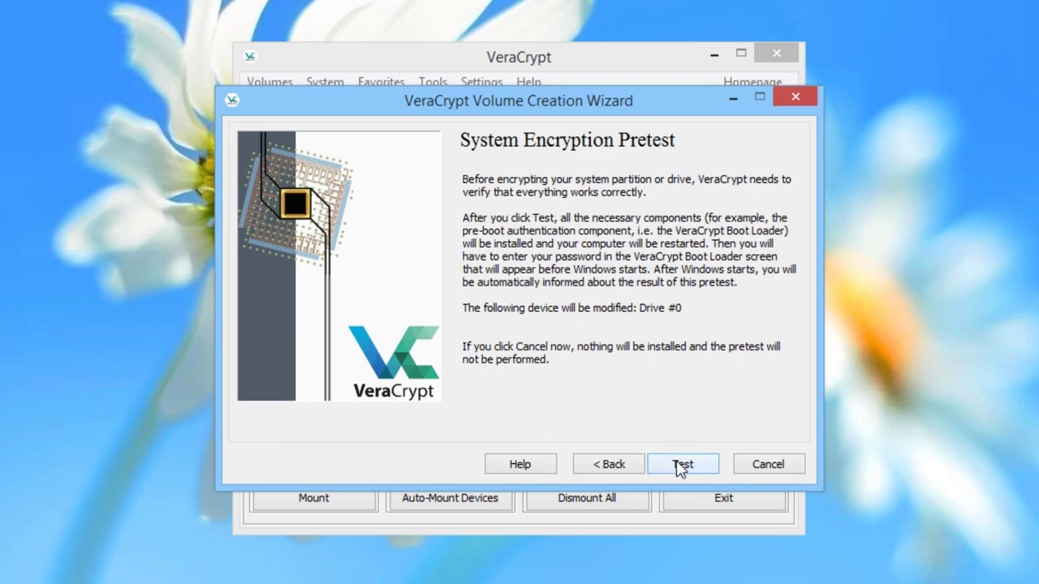
# Run the system encryption pretest, acknowledging the Important Notes and restarting the computer now.
pyautogui.click(680, 465)
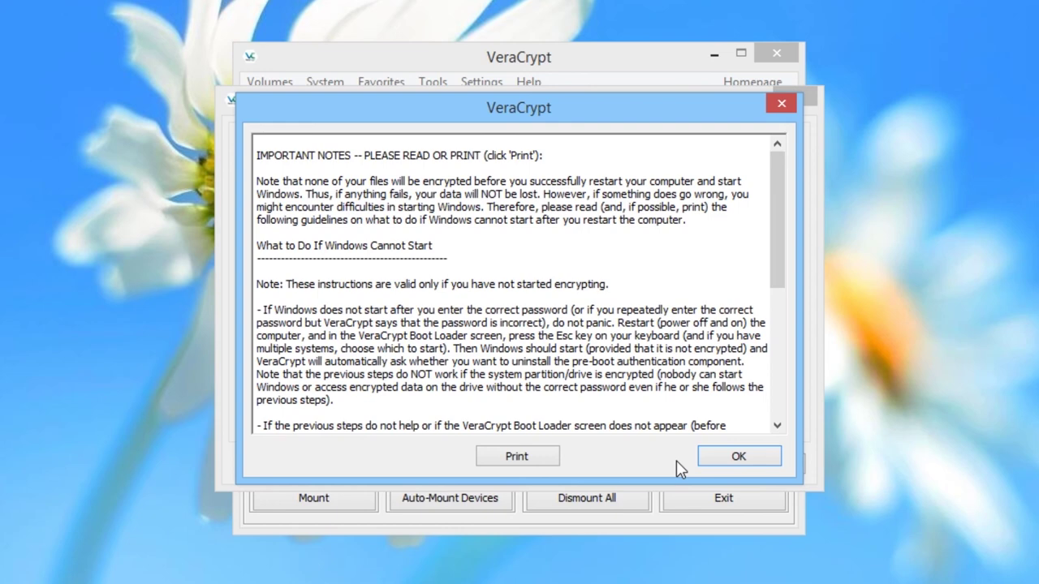
pyautogui.click(725, 456)
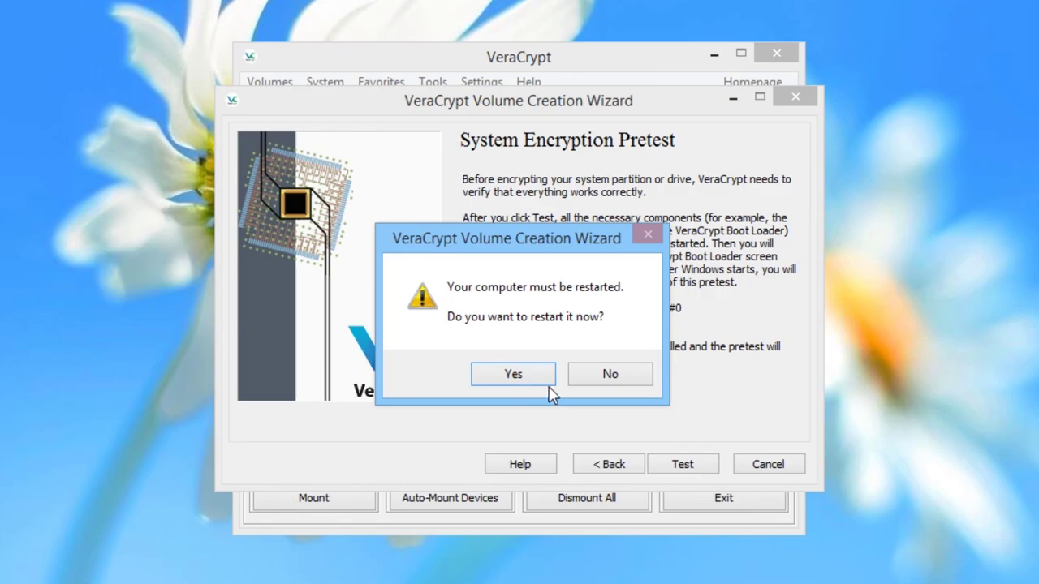
pyautogui.click(513, 374)
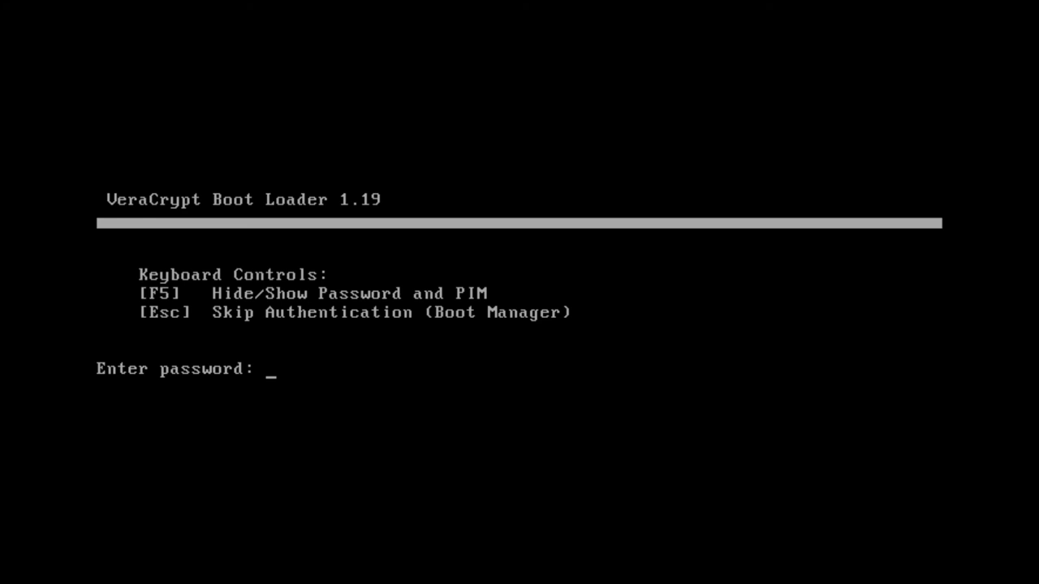
# Enter the pre-boot password and the PIM at the VeraCrypt Boot Loader prompt.
pyautogui.write('****************************')
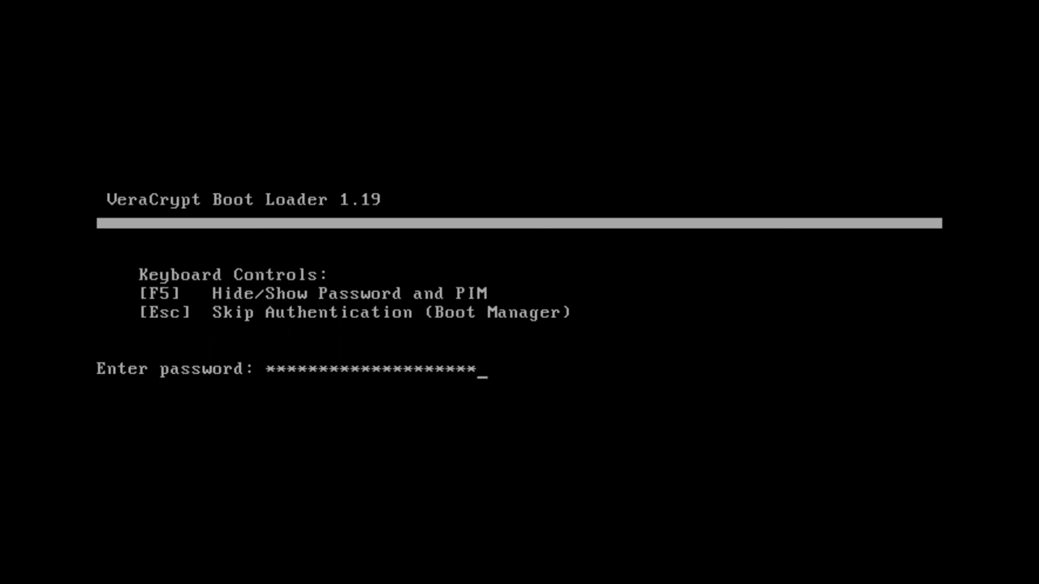
pyautogui.press('Return')
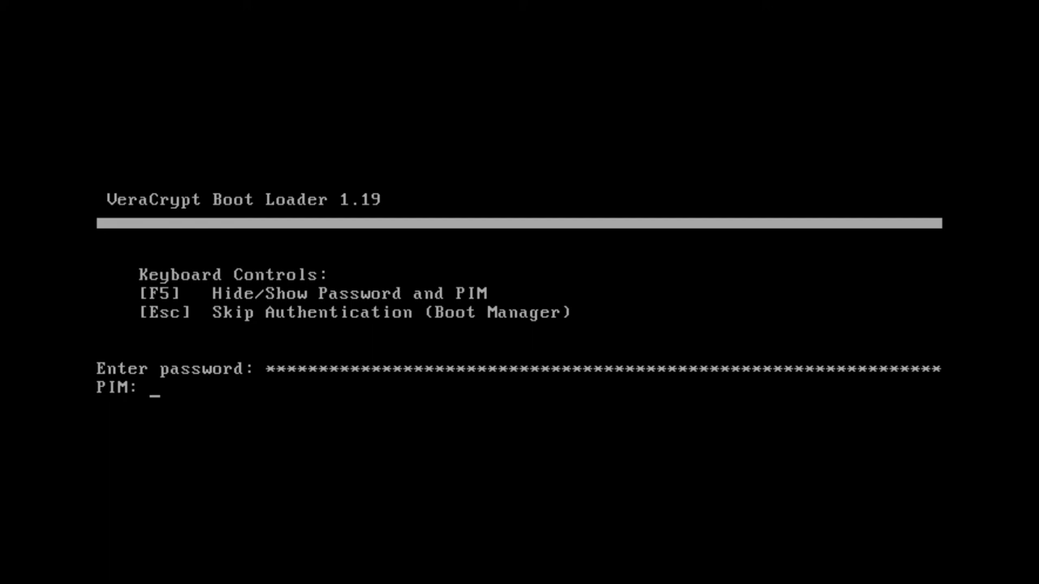
pyautogui.write('*******')
pyautogui.press('Return')
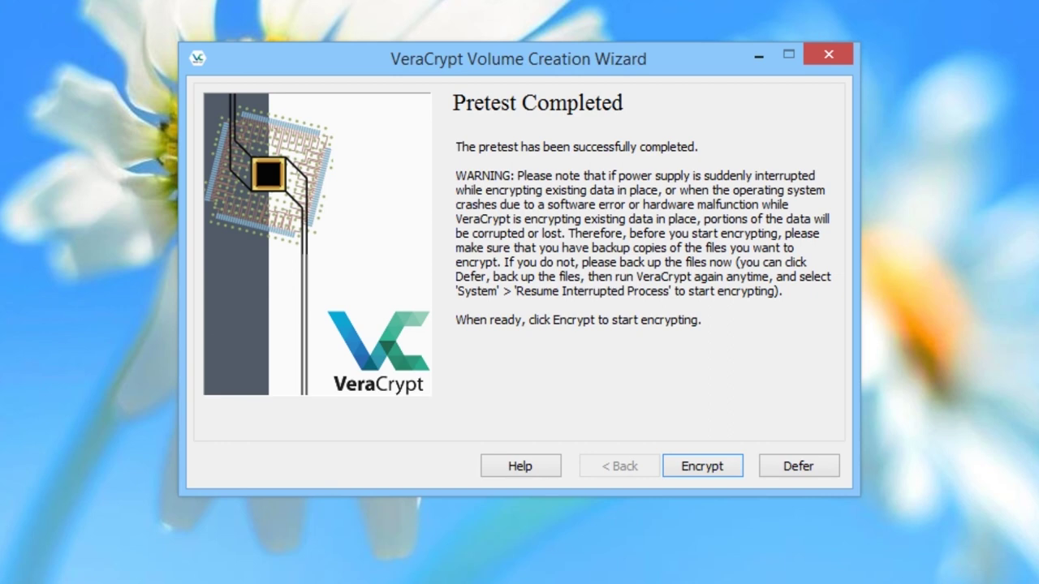
# Start encrypting the system drive, dismissing the Rescue Disk instructions and approving the UAC prompt.
pyautogui.click(708, 467)
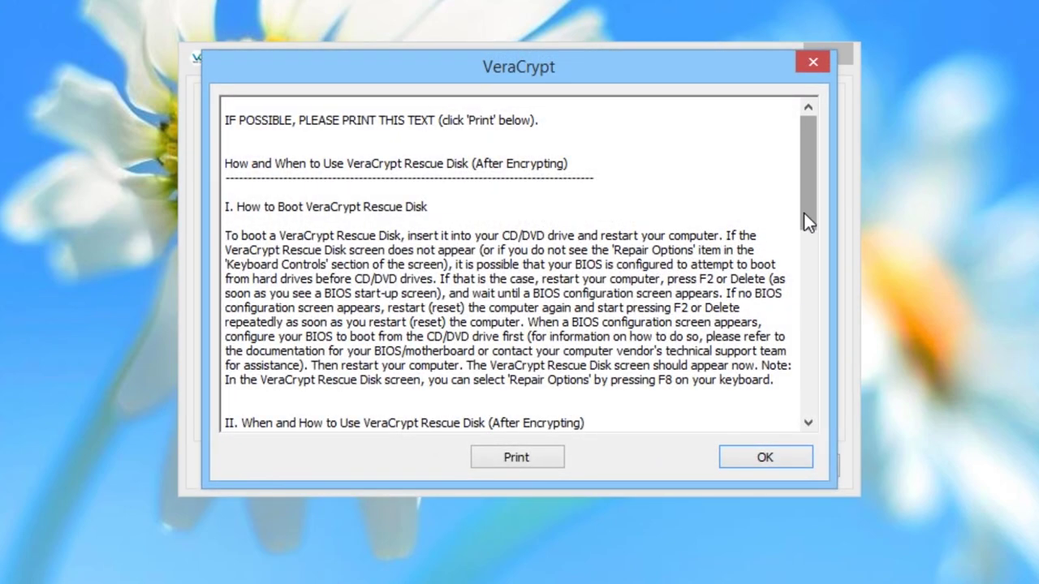
pyautogui.moveTo(806, 206); pyautogui.dragTo(798, 401)
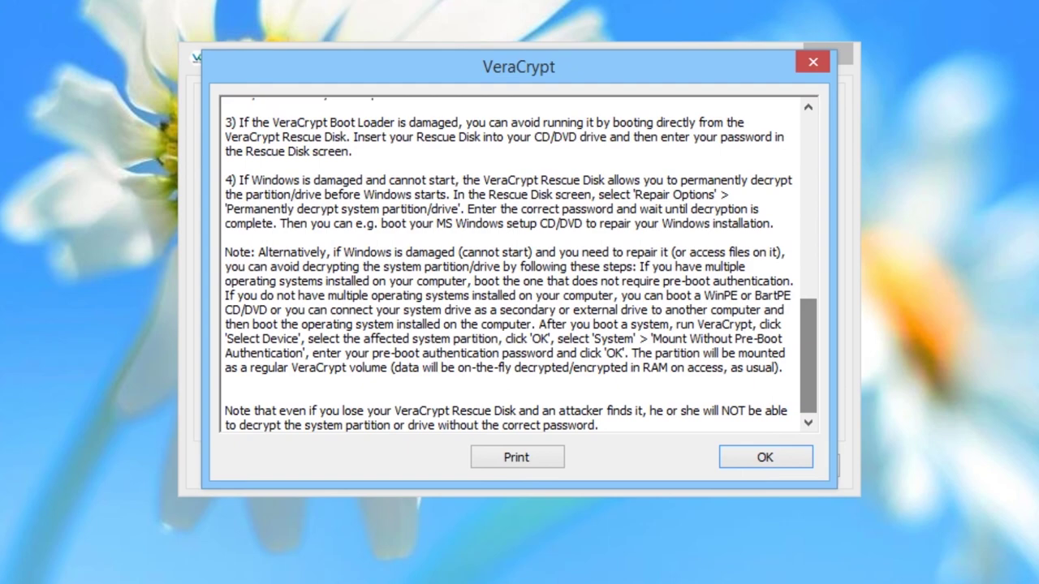
pyautogui.click(766, 457)
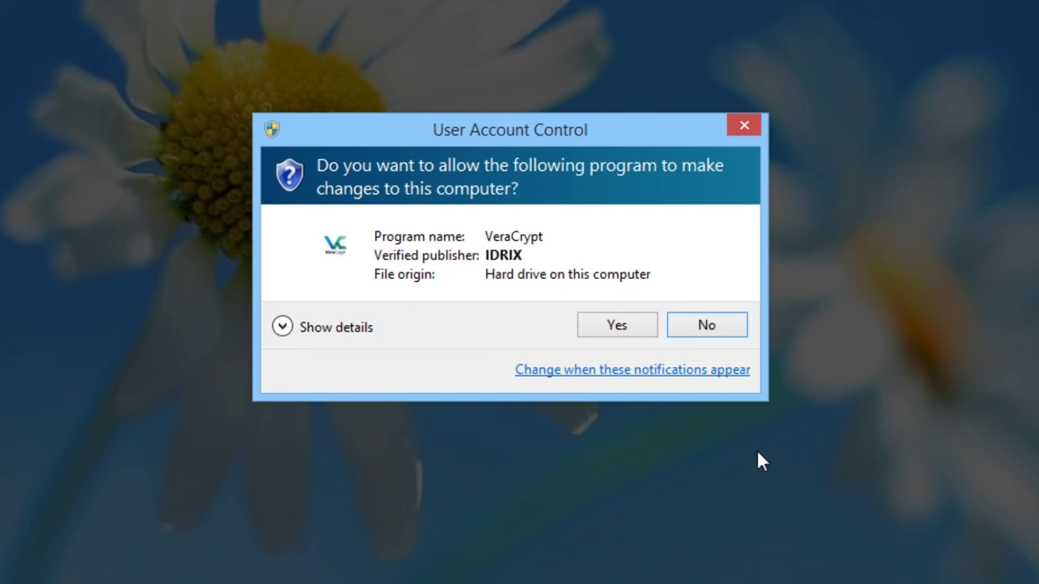
pyautogui.click(637, 323)
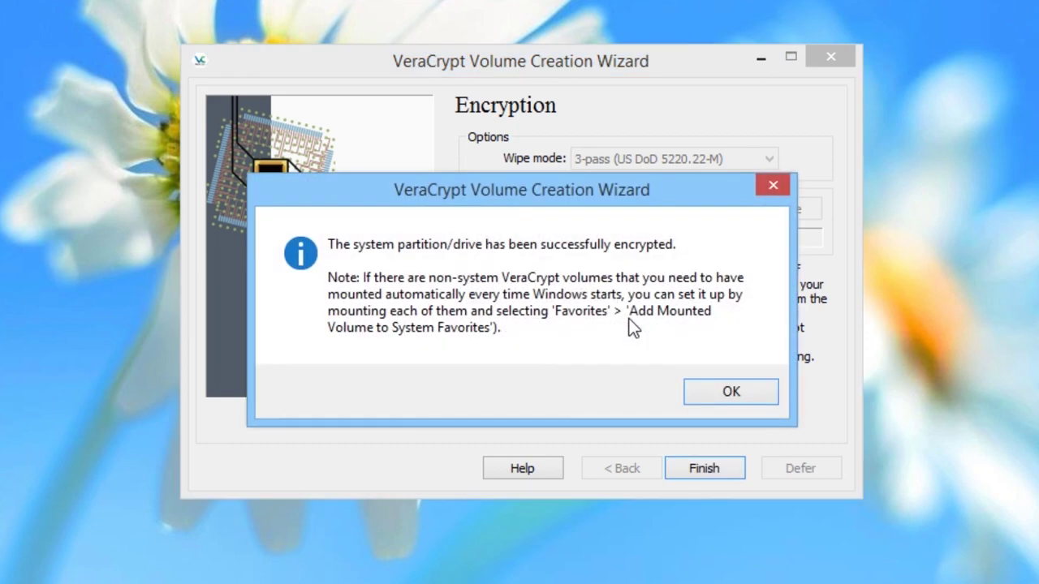
# Dismiss the 'successfully encrypted' message and finish the encryption wizard.
pyautogui.click(715, 392)
pyautogui.click(704, 467)
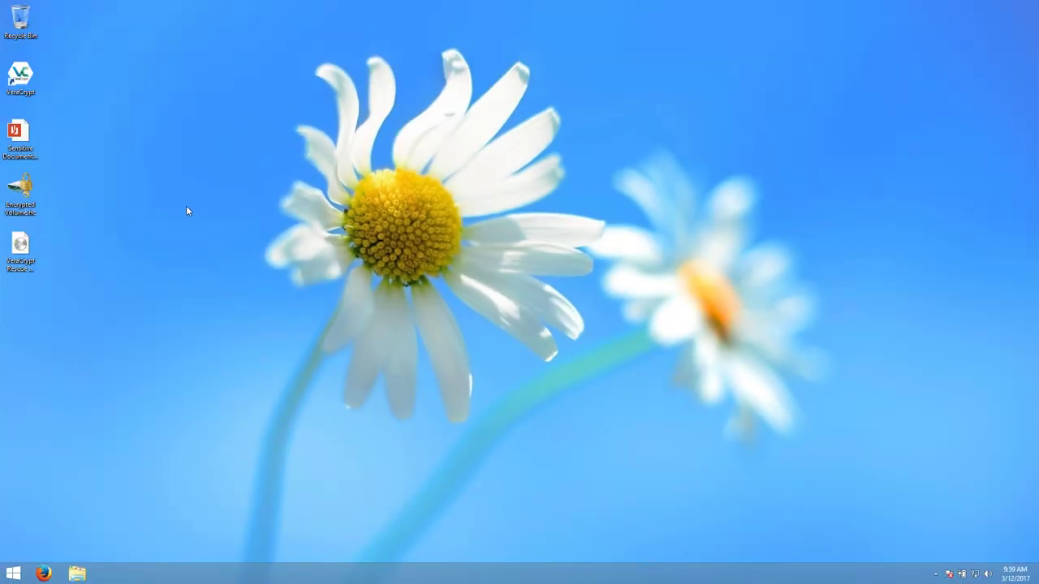
# Reopen VeraCrypt, confirm the 25.0 GB system drive shows AES encryption, then close it.
pyautogui.doubleClick(10, 84)
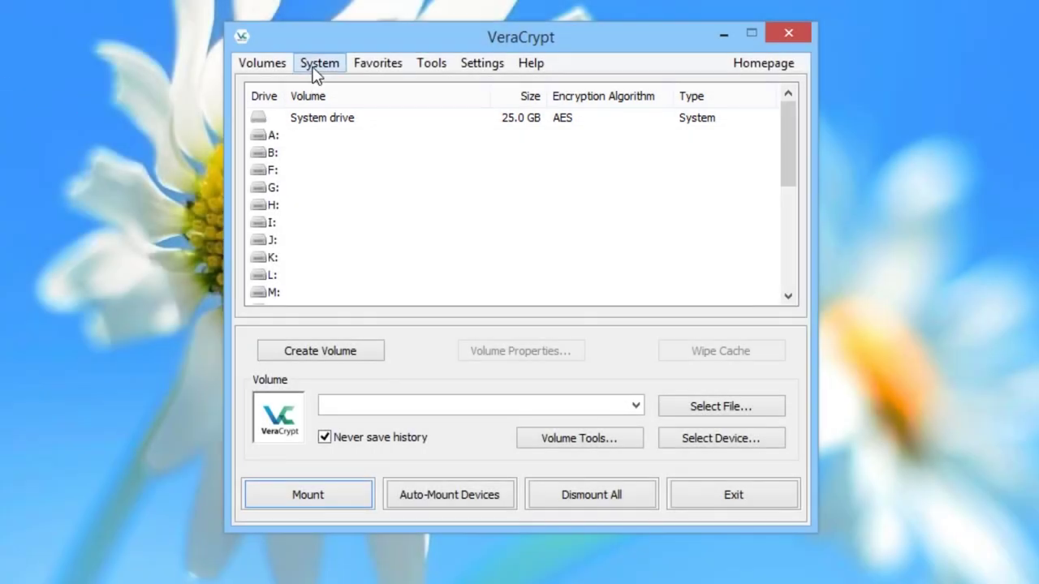
pyautogui.click(316, 74)
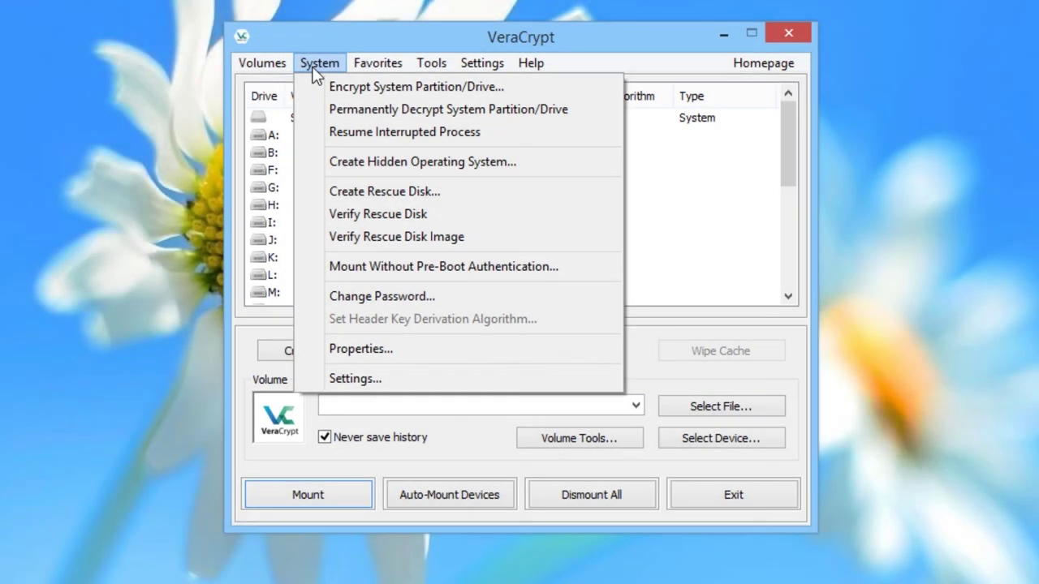
pyautogui.click(316, 63)
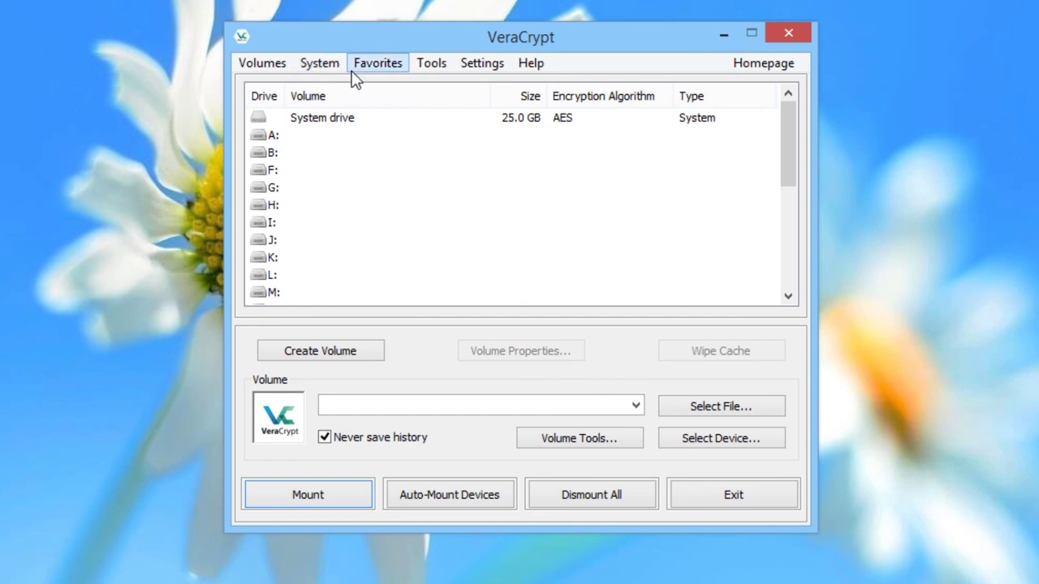
pyautogui.click(788, 35)
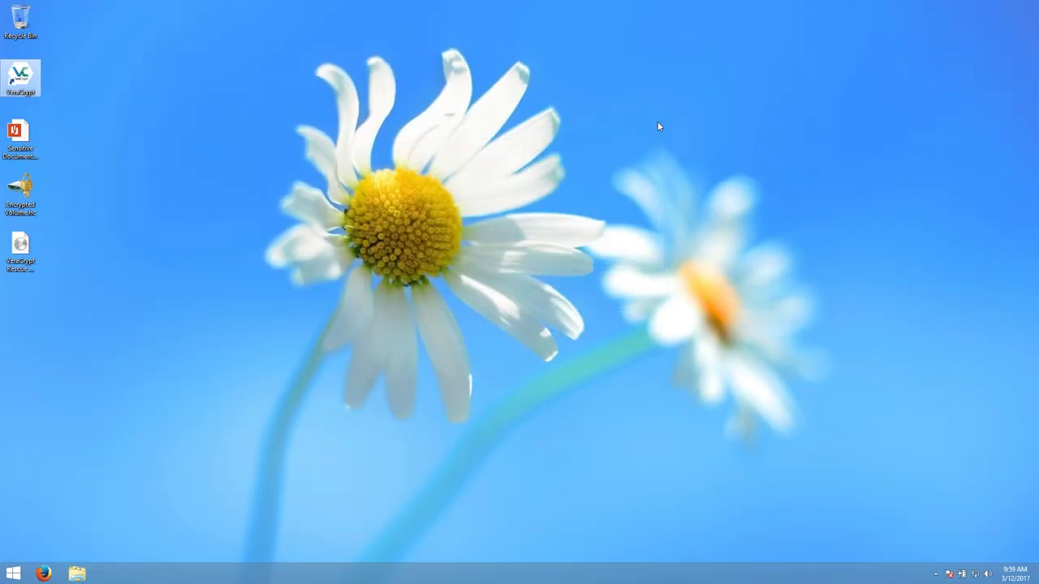
# Shut down Windows 8 from the Settings charm's Power menu.
pyautogui.moveTo(1036, 3)
pyautogui.click(1015, 313)
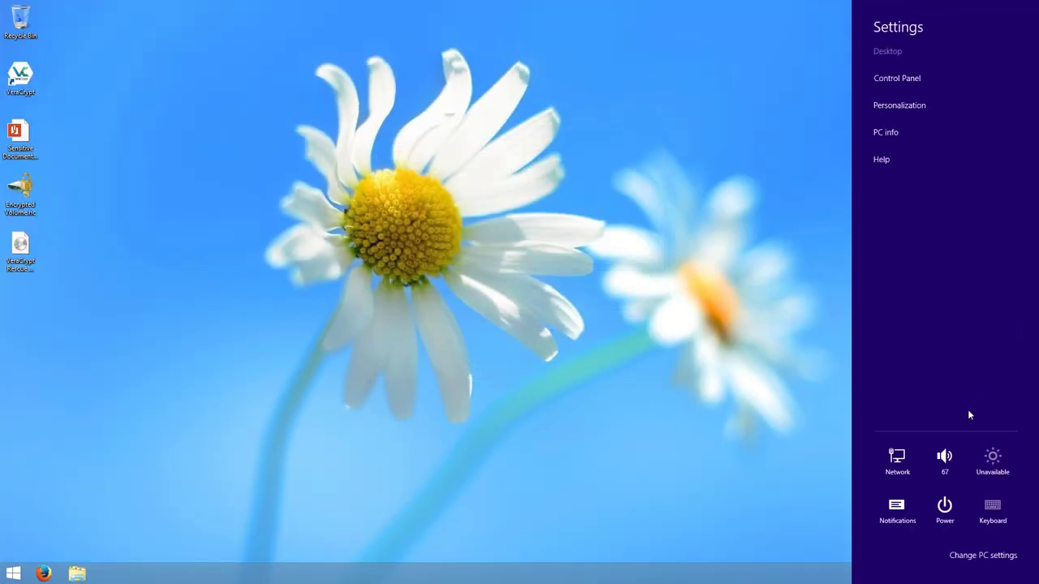
pyautogui.click(945, 507)
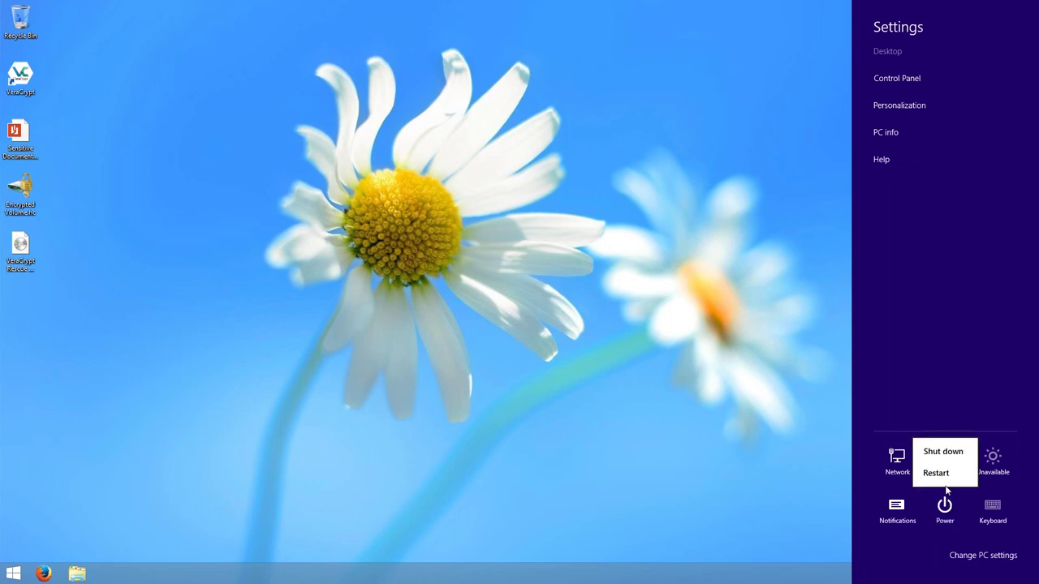
pyautogui.click(944, 454)
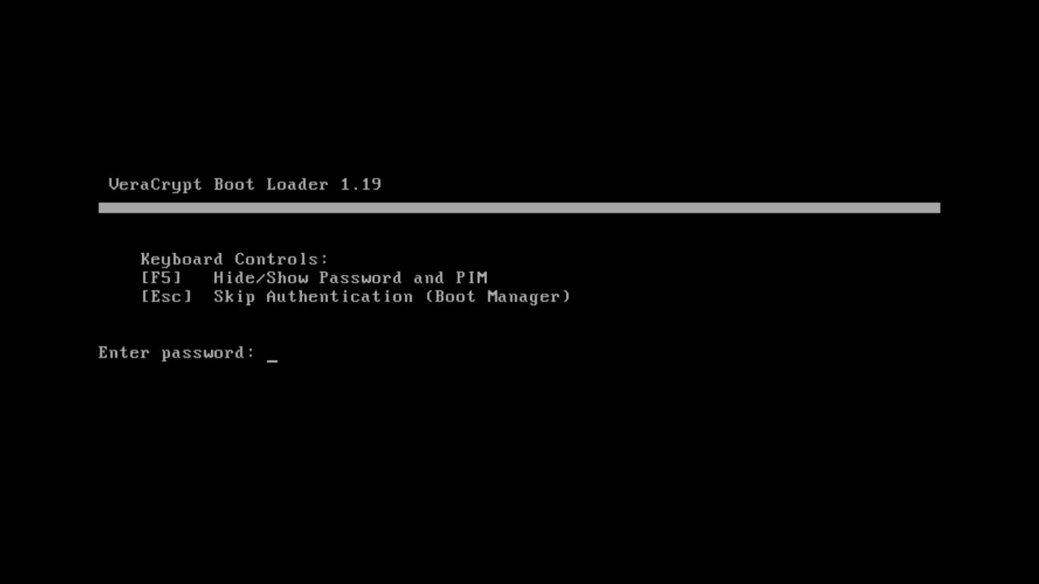
# Submit the pre-boot password and PIM at the VeraCrypt Boot Loader to boot Windows.
pyautogui.write('*****************')
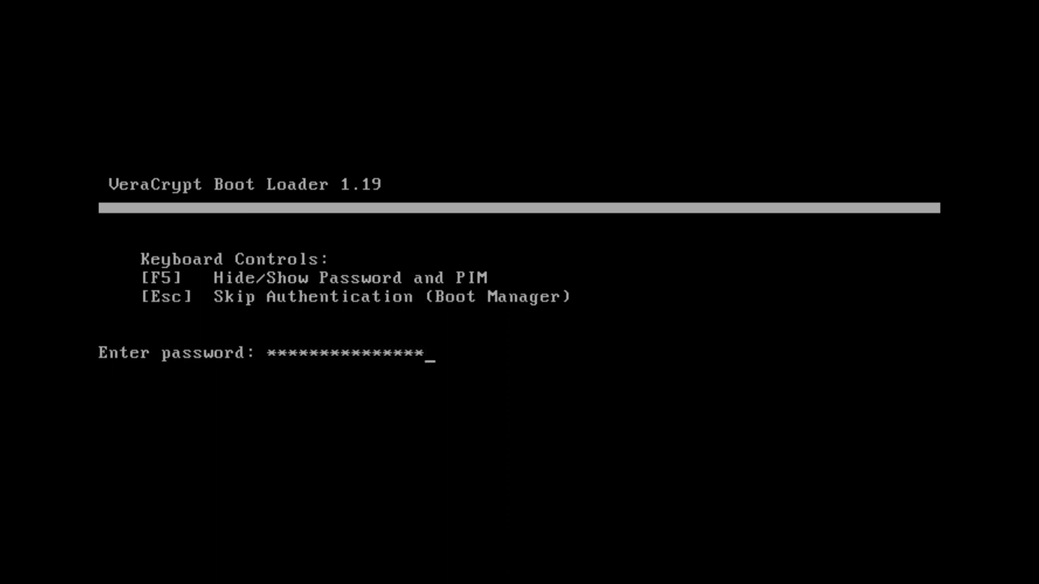
pyautogui.write('***********')
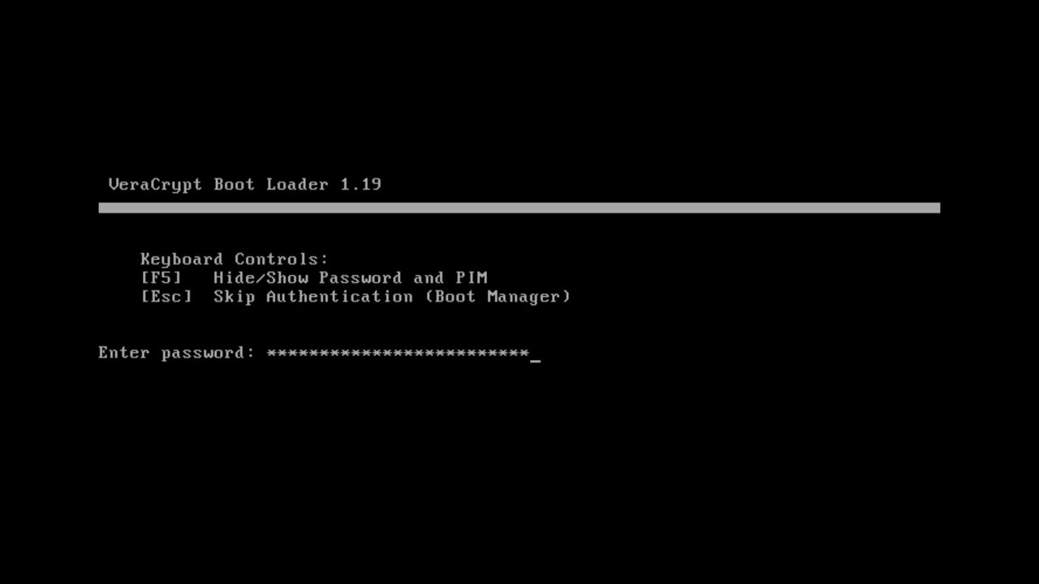
pyautogui.press('Return')
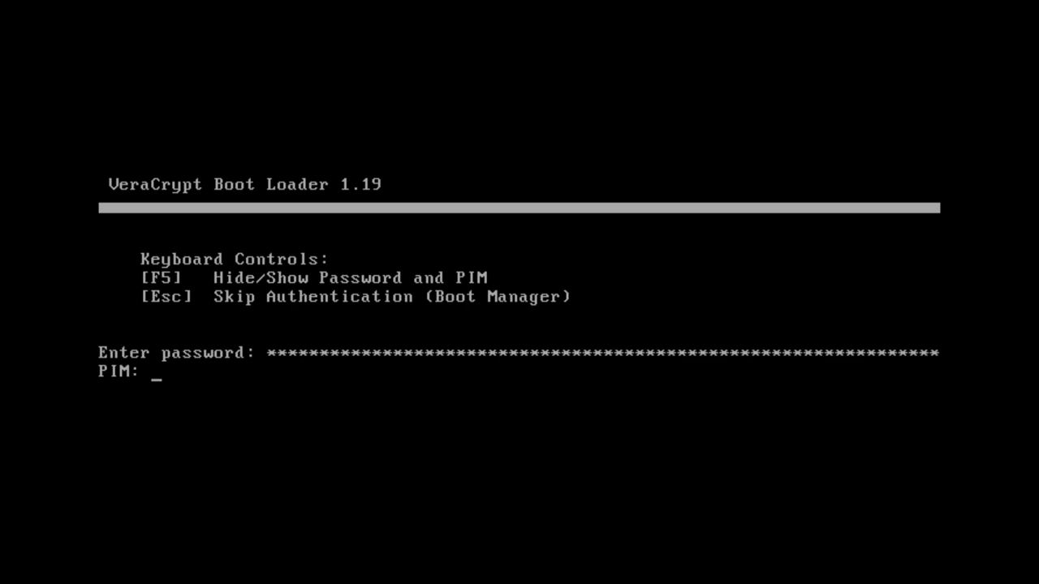
pyautogui.press('Return')
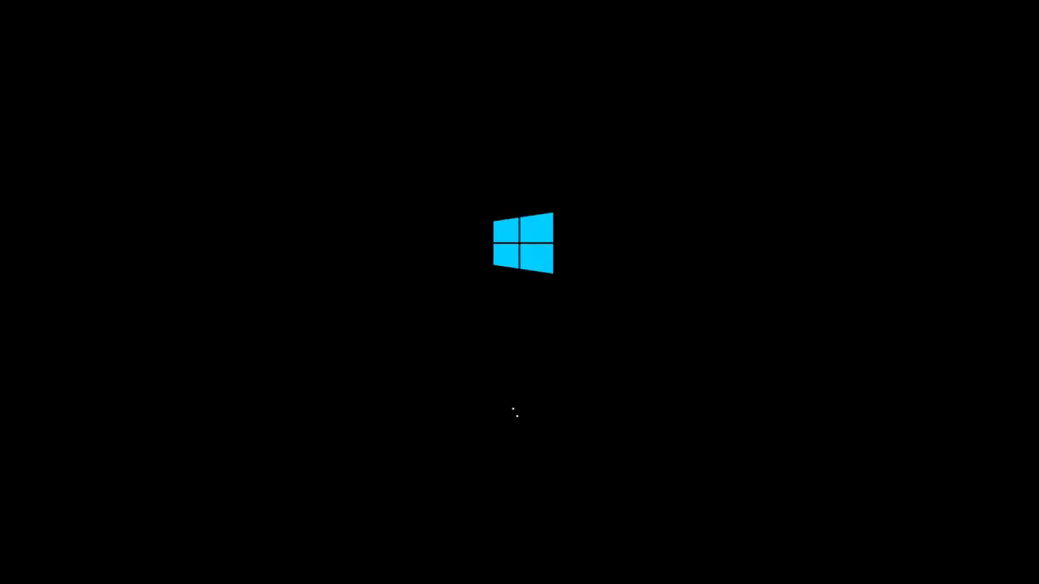